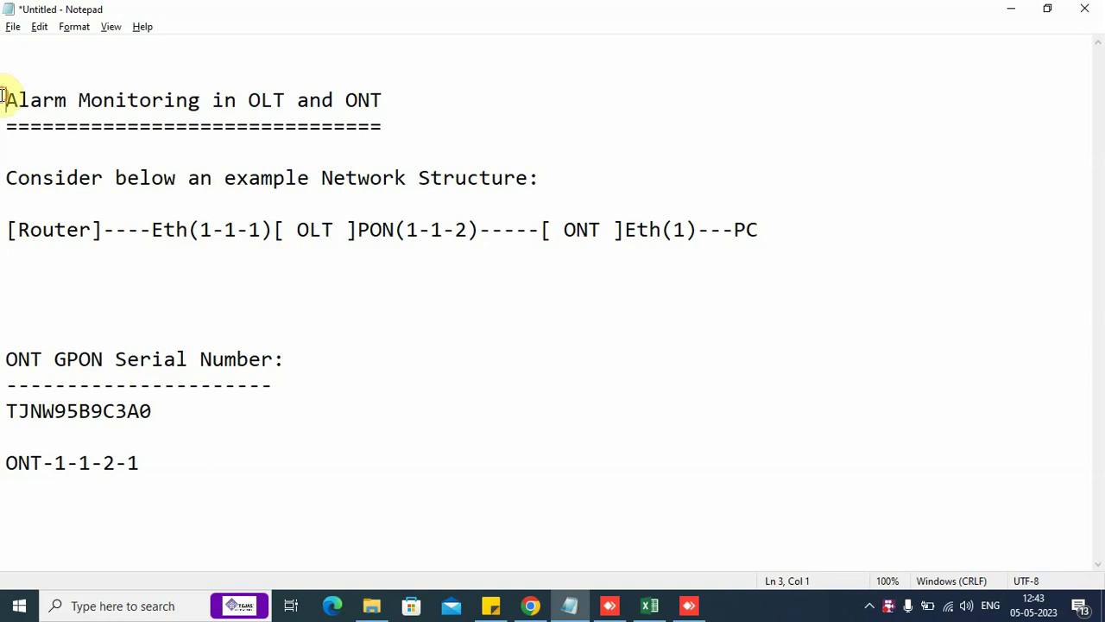
- Examine the alarm monitoring heading, the introduction line and the example network structure from router to PC in the notes
{"action": "left_click_drag", "start_coordinate": [6, 99], "coordinate": [403, 121]}
{"action": "left_click", "coordinate": [2, 181]}
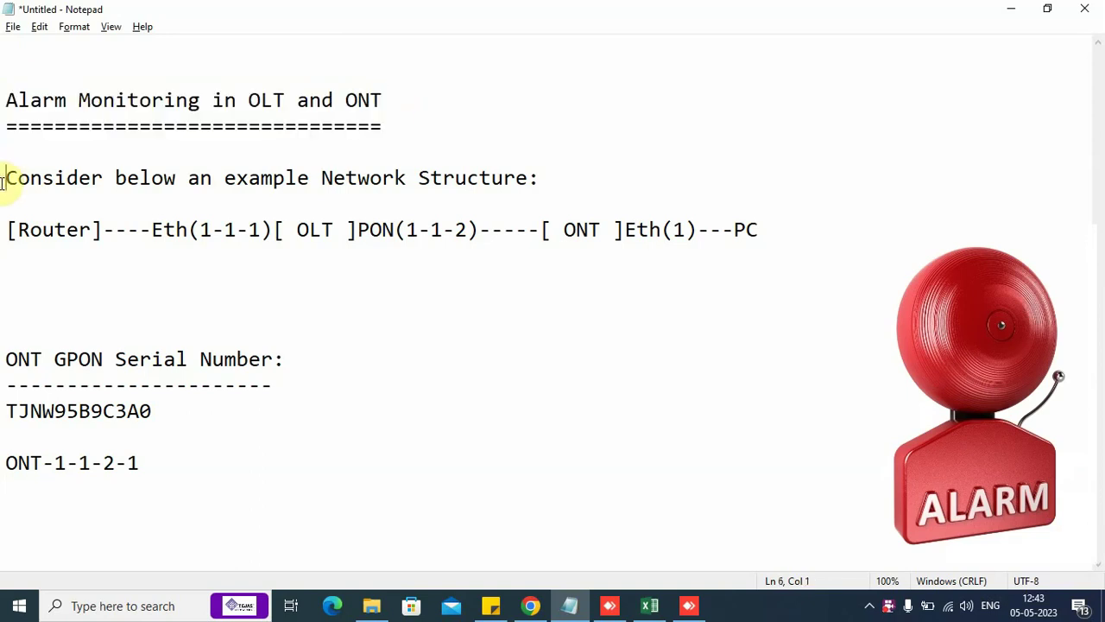
{"action": "left_click_drag", "start_coordinate": [3, 181], "coordinate": [550, 169]}
{"action": "left_click", "coordinate": [550, 170]}
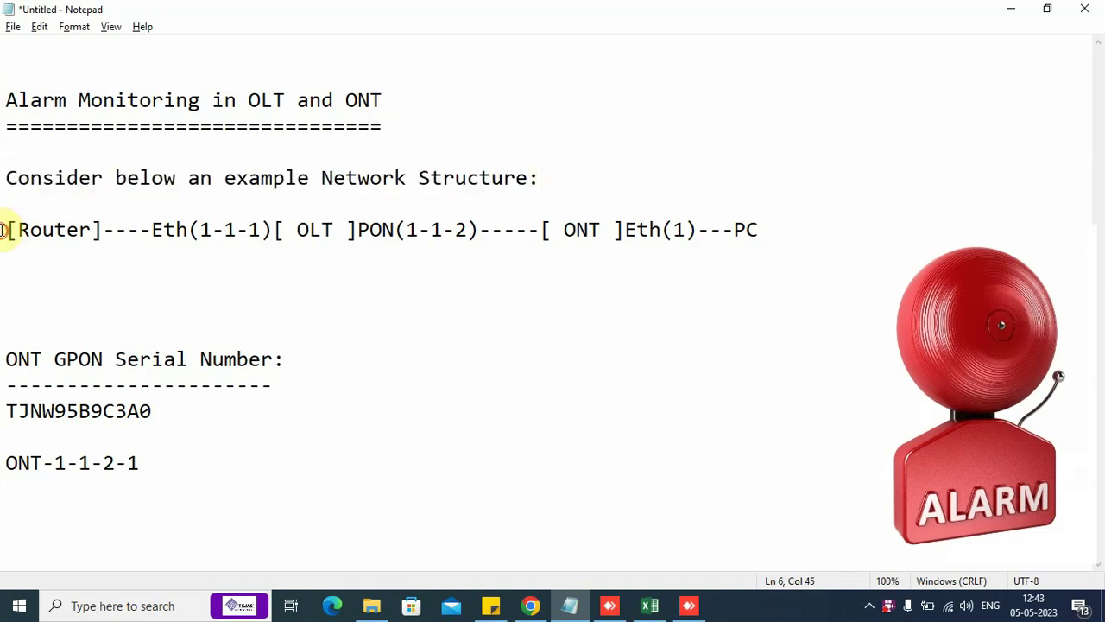
{"action": "left_click_drag", "start_coordinate": [2, 231], "coordinate": [765, 227]}
{"action": "left_click", "coordinate": [769, 226]}
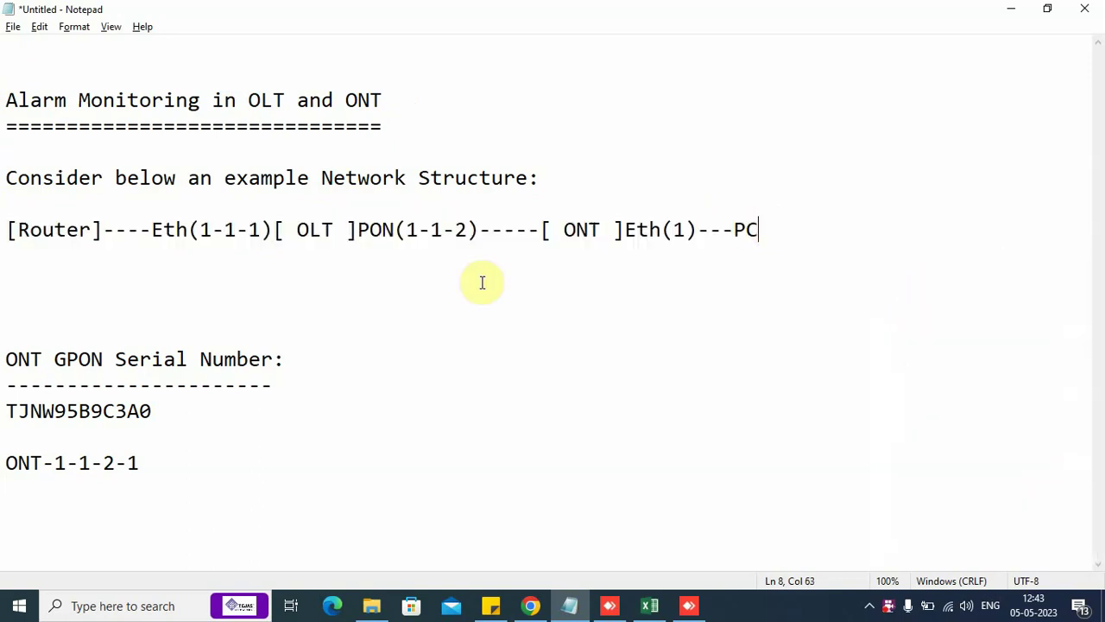
- Examine each number of the OLT's Ethernet port identifier 1-1-1 in the network structure line
{"action": "left_click", "coordinate": [201, 230]}
{"action": "left_click_drag", "start_coordinate": [201, 229], "coordinate": [257, 232]}
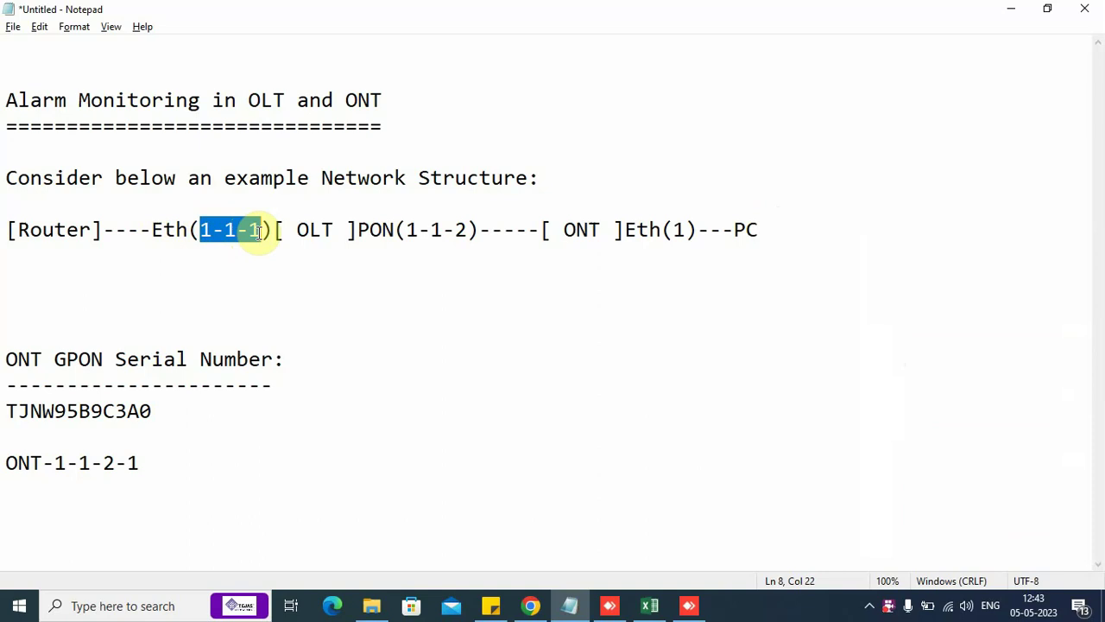
{"action": "left_click", "coordinate": [198, 229]}
{"action": "left_click_drag", "start_coordinate": [201, 231], "coordinate": [207, 230]}
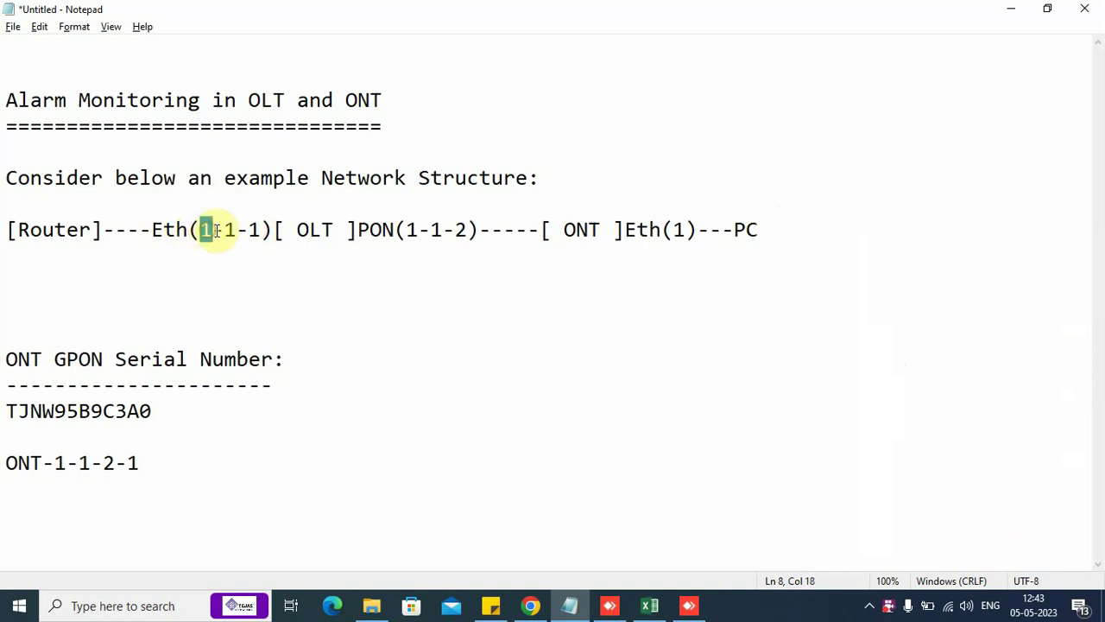
{"action": "left_click_drag", "start_coordinate": [226, 231], "coordinate": [233, 231]}
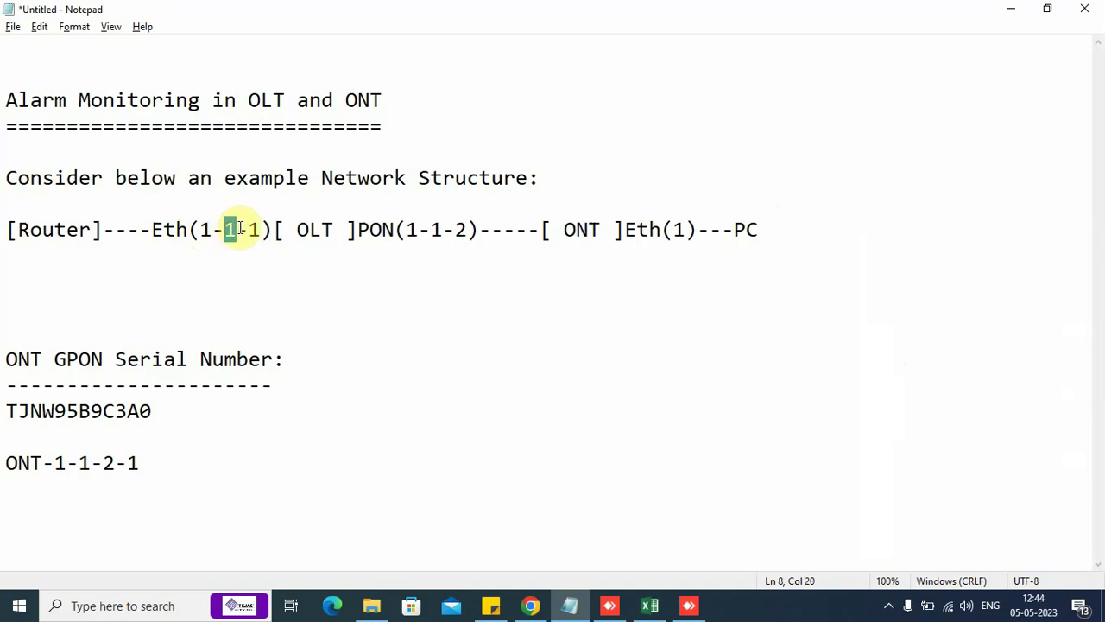
{"action": "mouse_move", "coordinate": [237, 228]}
{"action": "left_mouse_down"}
{"action": "mouse_move", "coordinate": [229, 232]}
{"action": "mouse_move", "coordinate": [258, 234]}
{"action": "left_mouse_up"}
{"action": "left_click", "coordinate": [250, 230]}
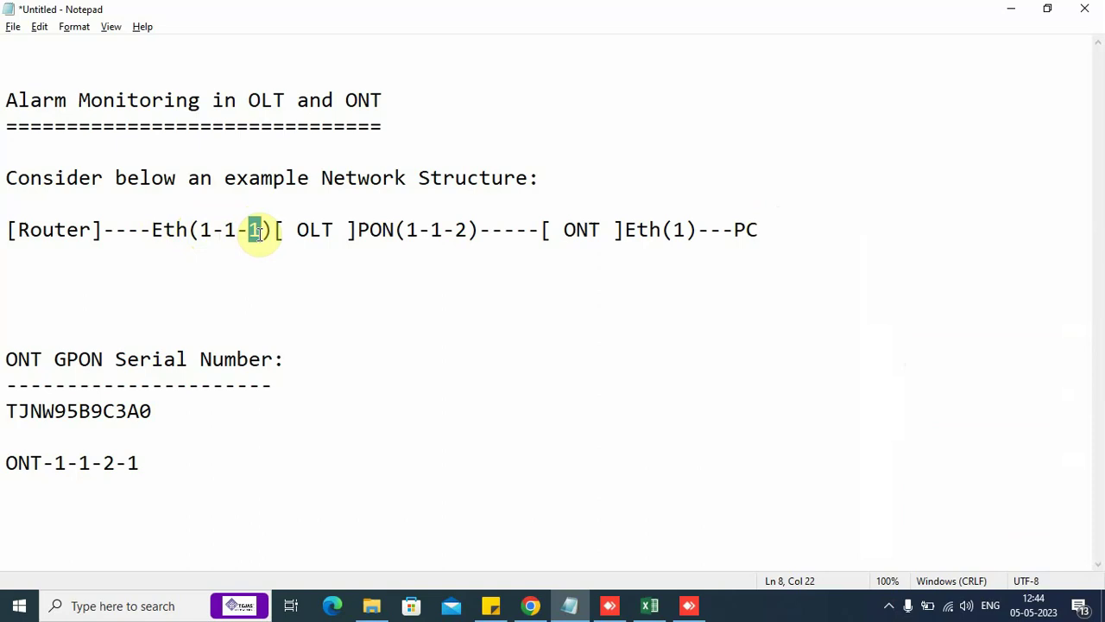
- Examine the port number of PON(1-1-2) and the ONT GPON serial number in the notes
{"action": "left_click", "coordinate": [260, 232]}
{"action": "left_click_drag", "start_coordinate": [455, 231], "coordinate": [466, 231]}
{"action": "left_click", "coordinate": [467, 232]}
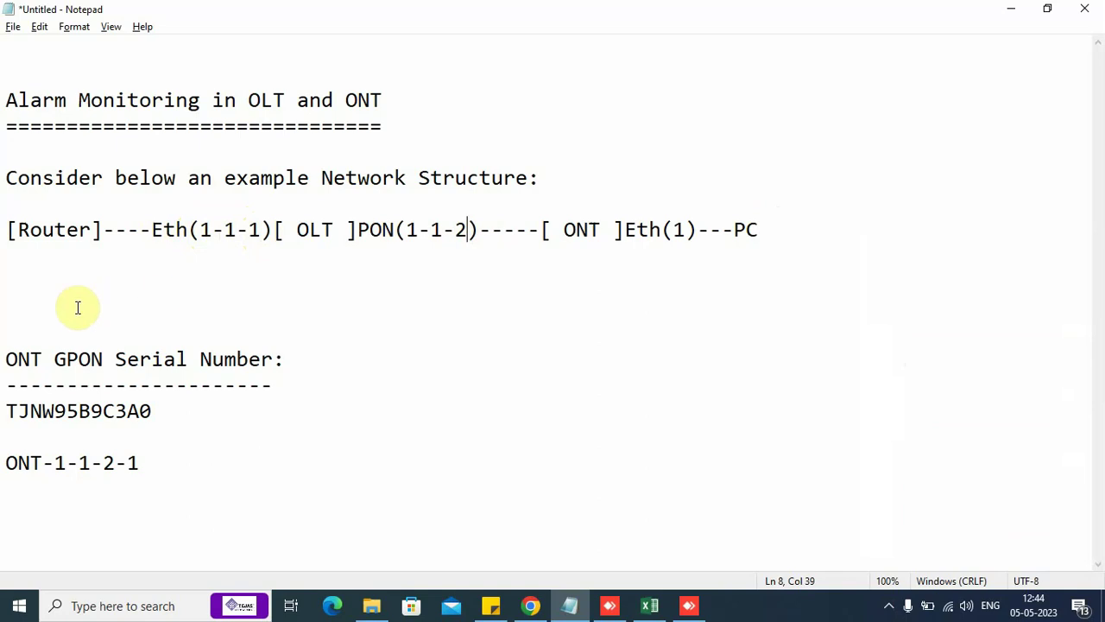
{"action": "left_click_drag", "start_coordinate": [3, 355], "coordinate": [288, 362]}
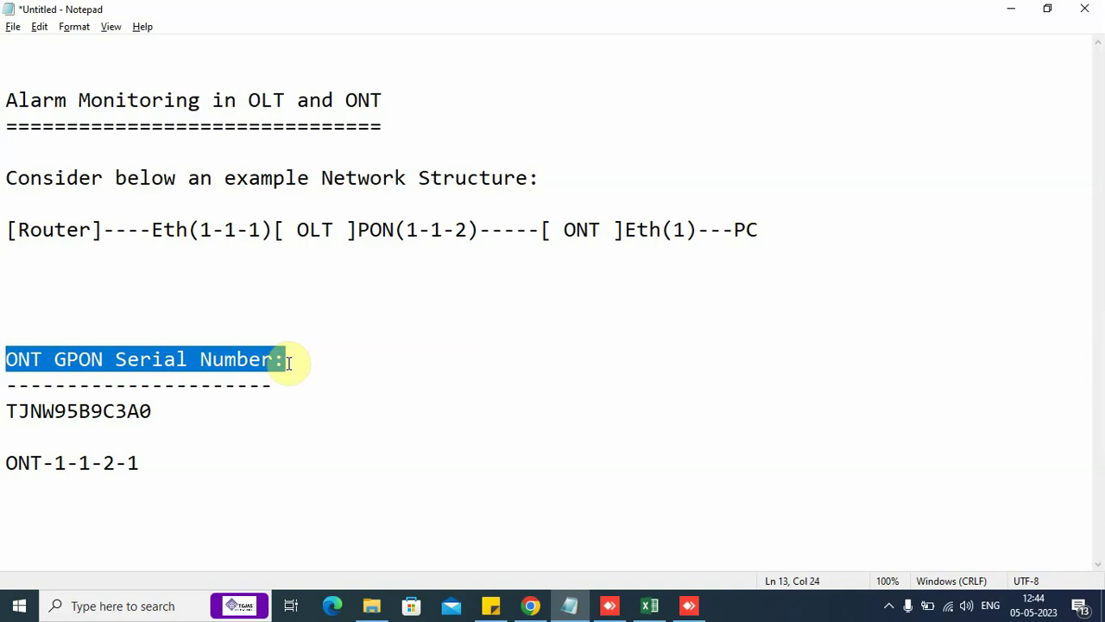
{"action": "left_click_drag", "start_coordinate": [4, 411], "coordinate": [150, 414]}
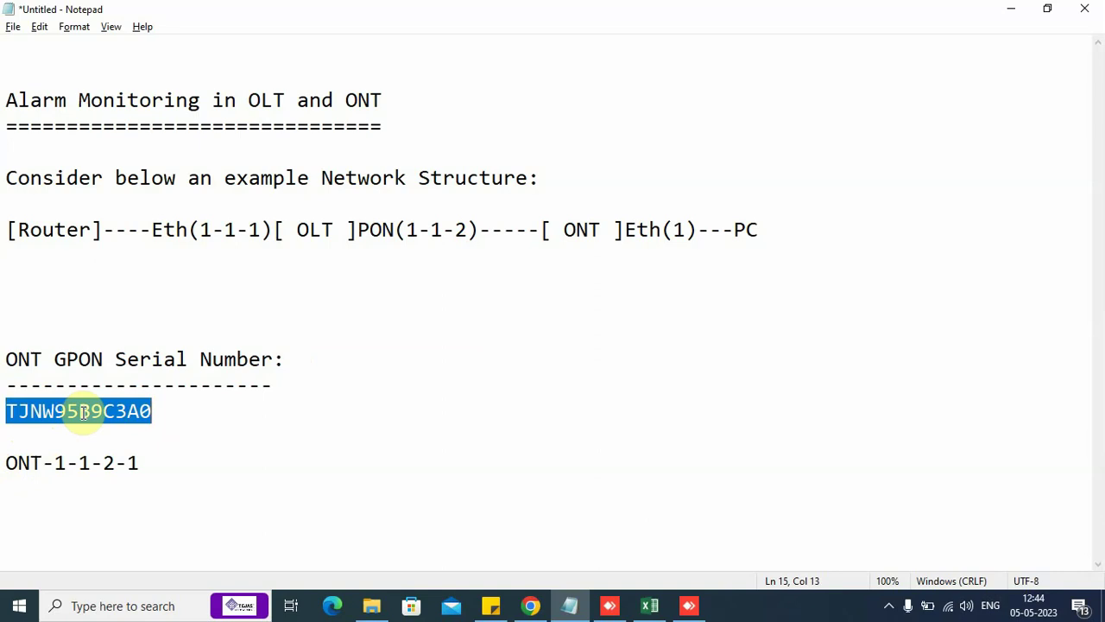
- Switch to Chrome and open the OLT's web interface at 192.168.1.254
{"action": "key", "text": "alt+Tab"}
{"action": "left_click", "coordinate": [185, 42]}
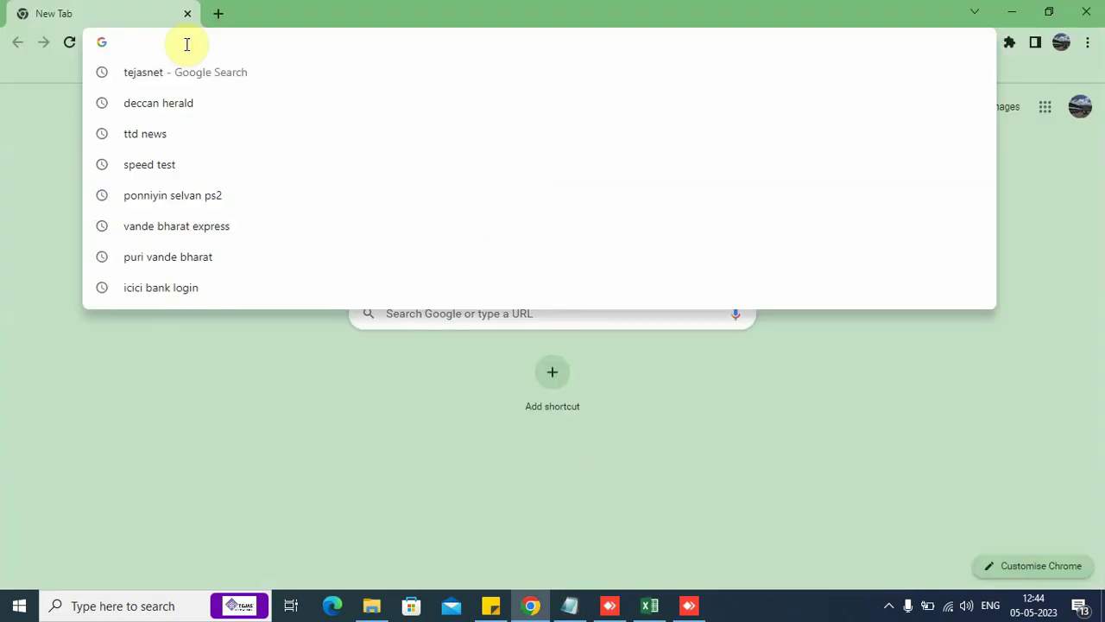
{"action": "type", "text": "192"}
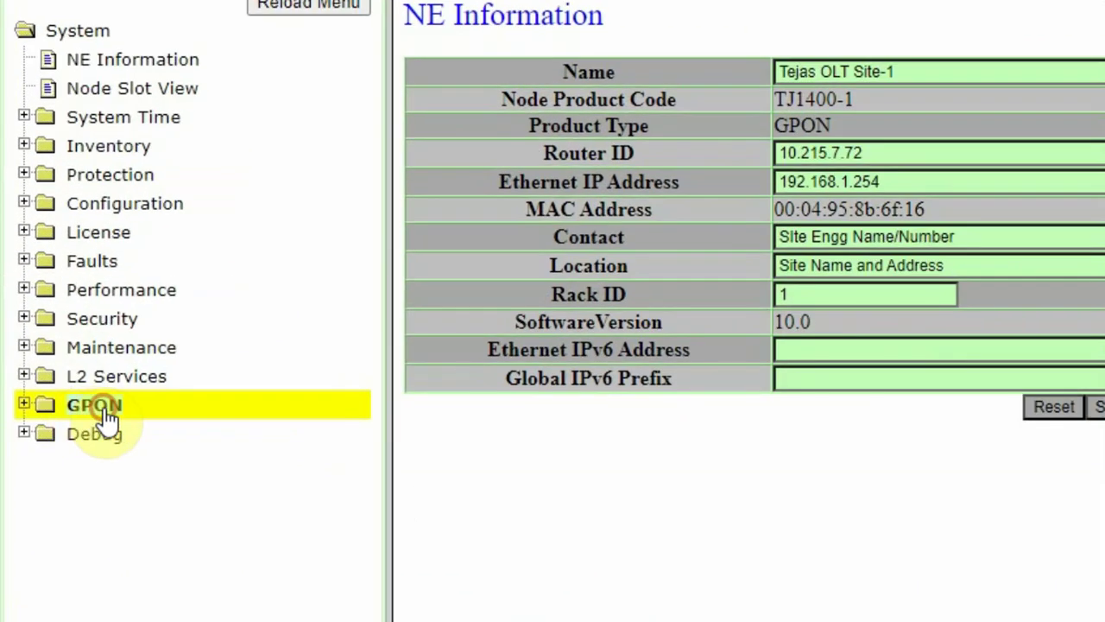
- Open the Manage ONT page from the GPON maintenance section in a new browser tab and switch to it
{"action": "left_click", "coordinate": [102, 409]}
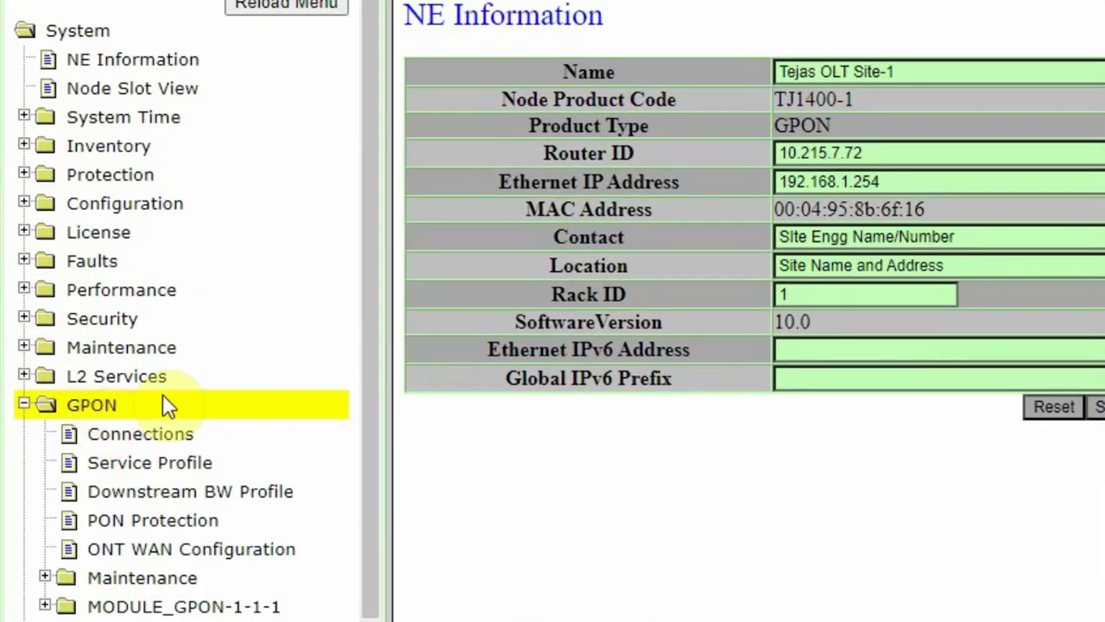
{"action": "left_click", "coordinate": [185, 580]}
{"action": "scroll", "coordinate": [272, 578], "scroll_direction": "down", "scroll_amount": 3}
{"action": "left_click", "coordinate": [242, 565]}
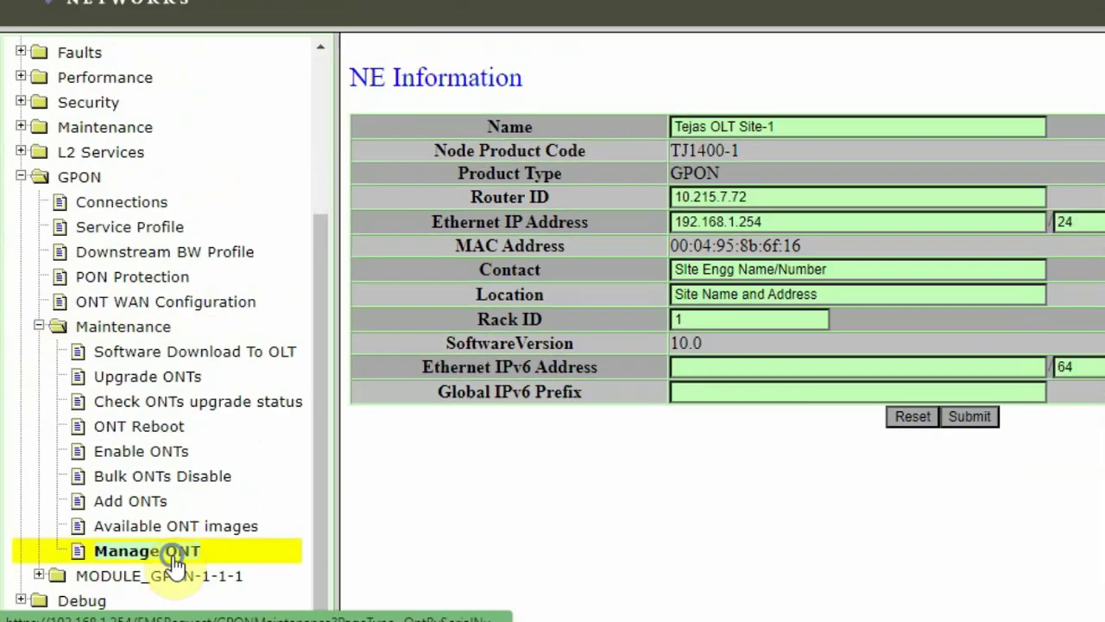
{"action": "right_click", "coordinate": [207, 563]}
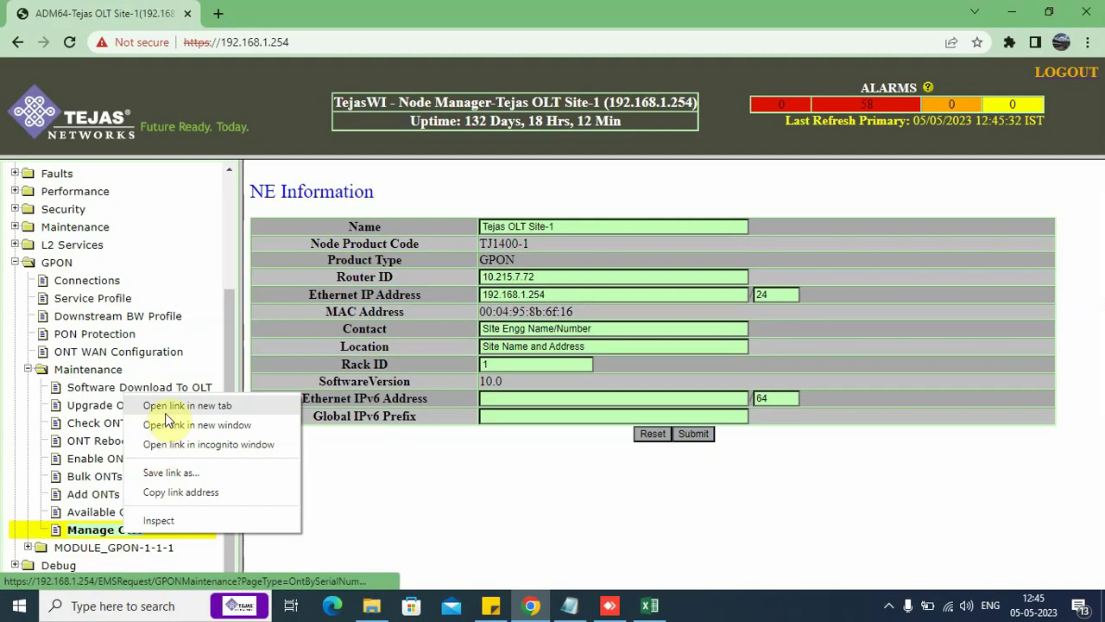
{"action": "left_click", "coordinate": [166, 407]}
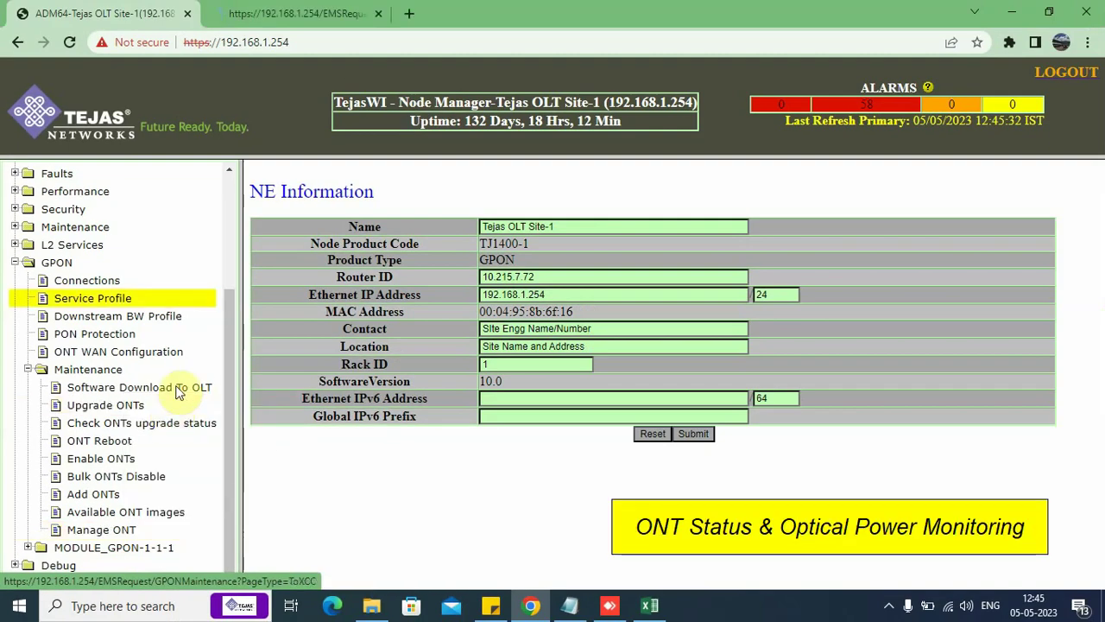
{"action": "left_click", "coordinate": [302, 13]}
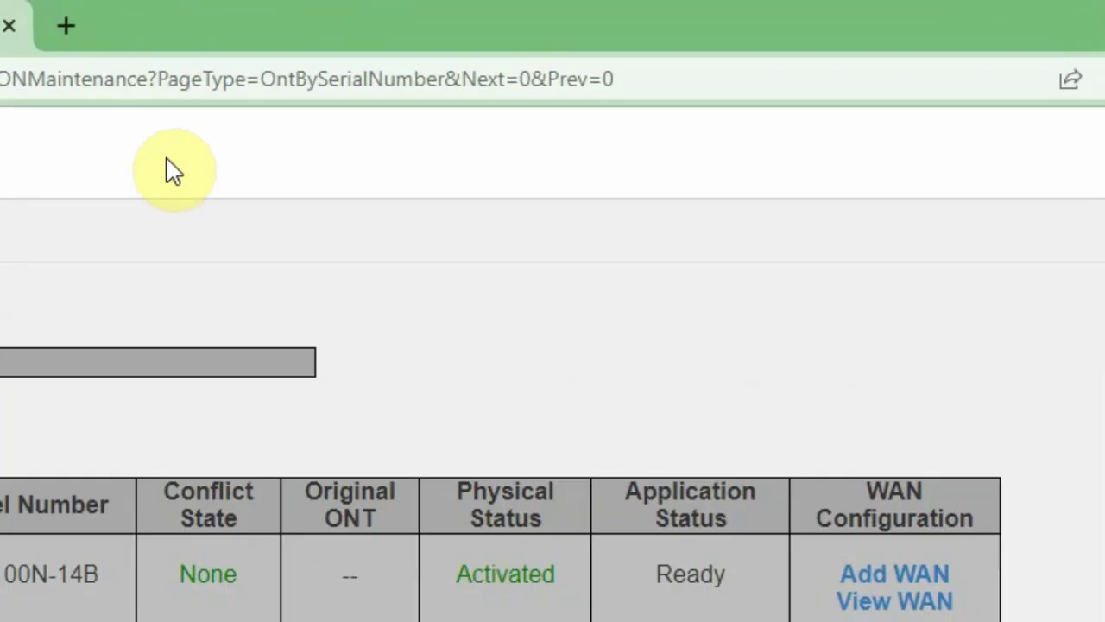
- Find serial number TJNW95B9C3A0 in the ONT list and check the physical status of that ONT
{"action": "key", "text": "ctrl+f"}
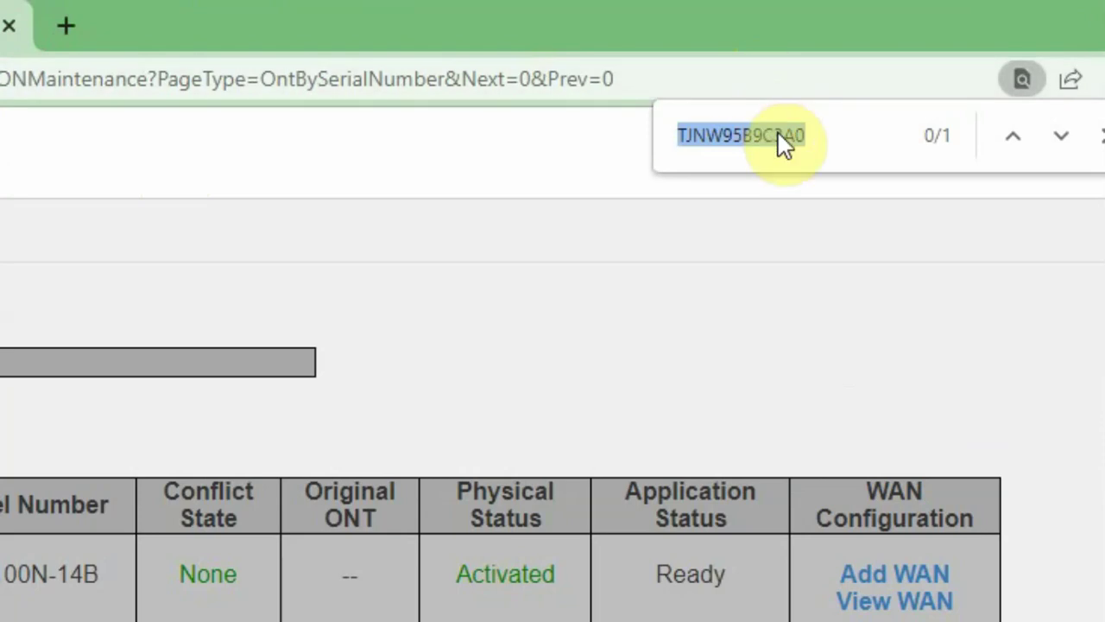
{"action": "left_click_drag", "start_coordinate": [824, 140], "coordinate": [667, 135]}
{"action": "left_click", "coordinate": [1061, 138]}
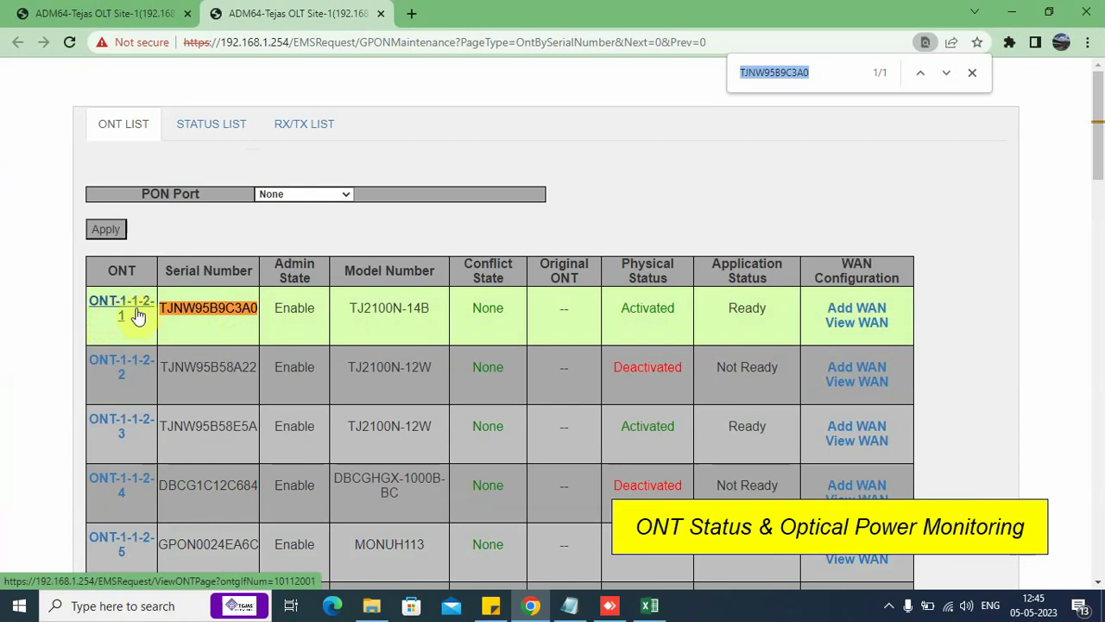
{"action": "left_click_drag", "start_coordinate": [620, 306], "coordinate": [689, 331]}
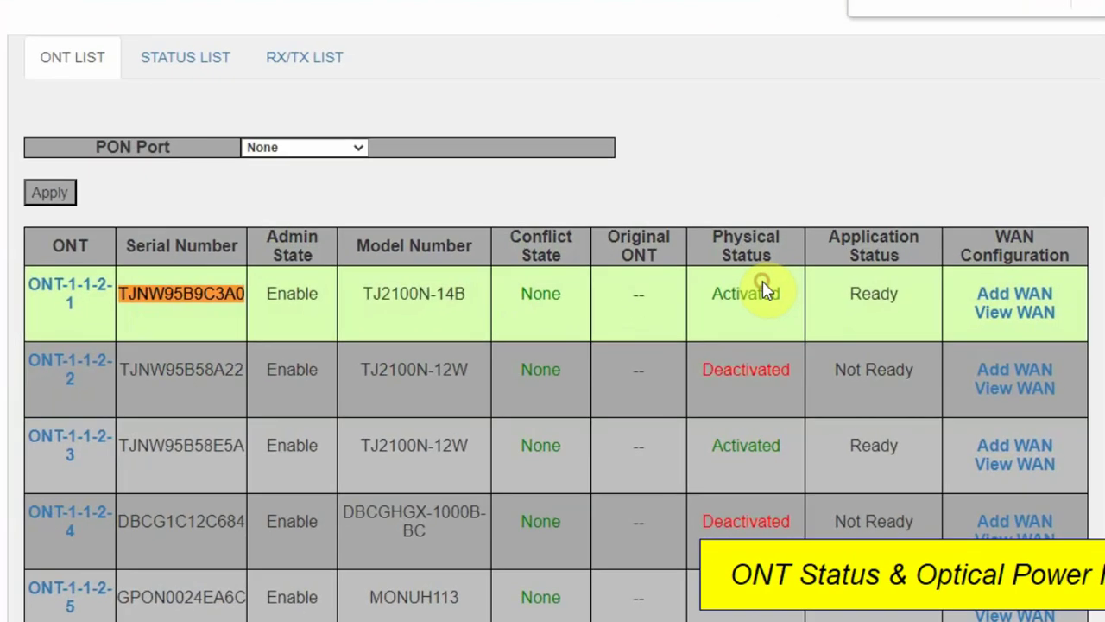
{"action": "left_click", "coordinate": [662, 303]}
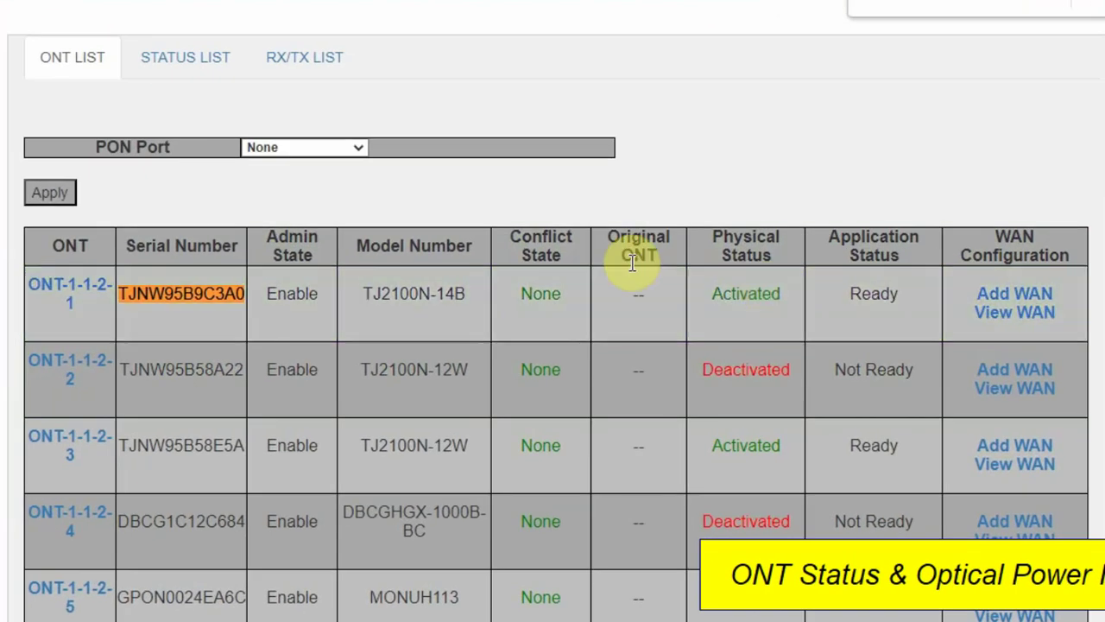
- Refresh the optical power readings of ONT-1-1-2-1 and view them in the RX/TX list
{"action": "left_click", "coordinate": [317, 72]}
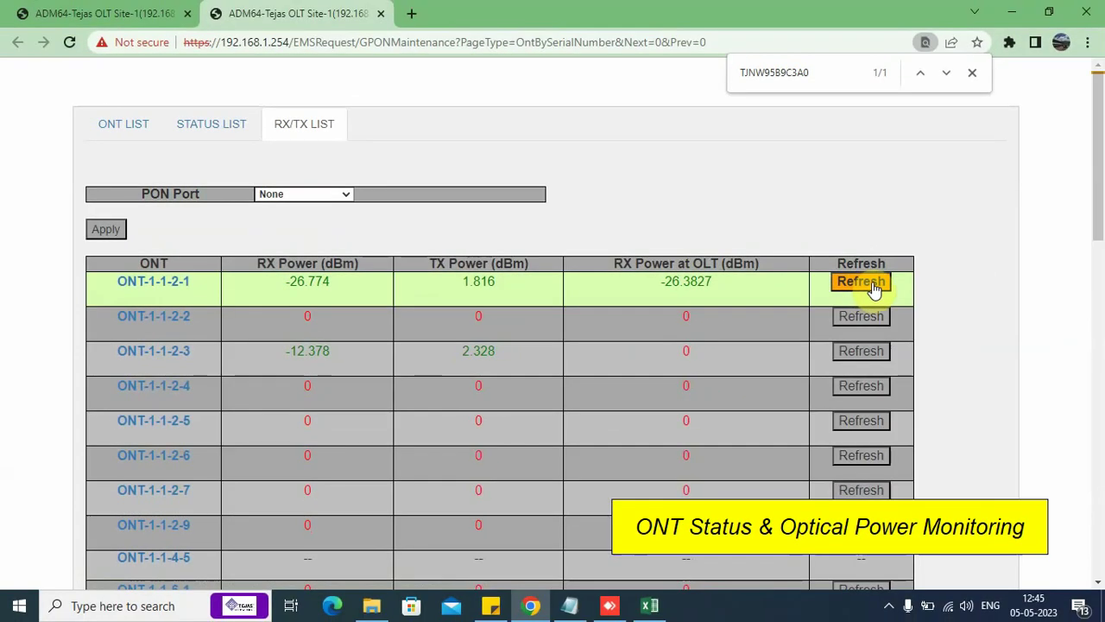
{"action": "left_click", "coordinate": [874, 286]}
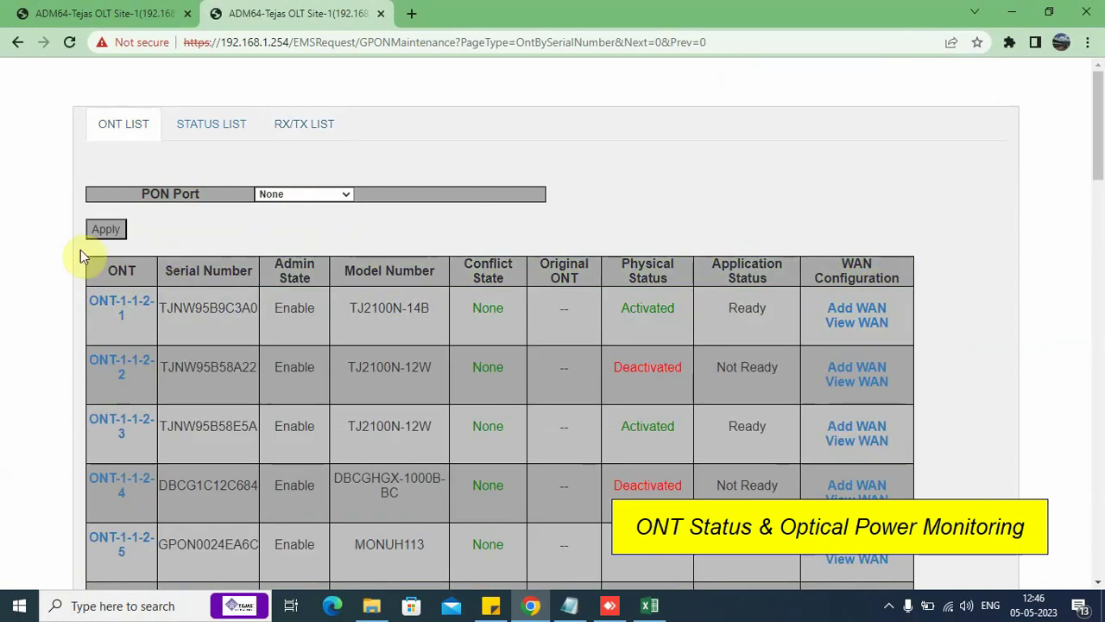
{"action": "left_click", "coordinate": [321, 139]}
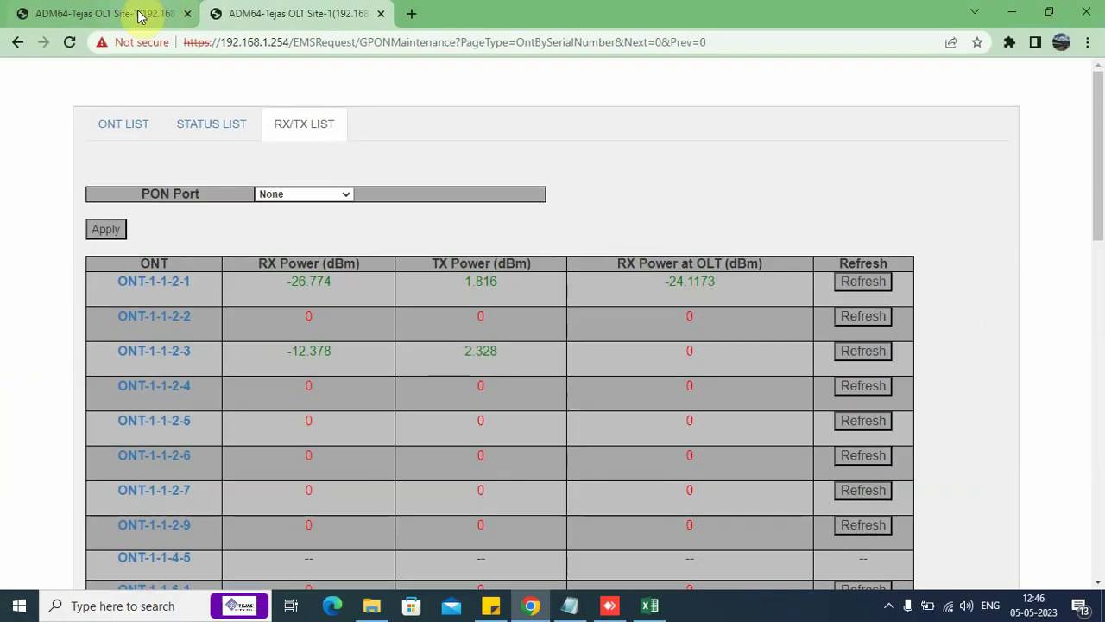
- Switch to Notepad and mark the link between the ONT's Eth(1) port and the PC as broken by inserting "XX-"
{"action": "left_click", "coordinate": [138, 15]}
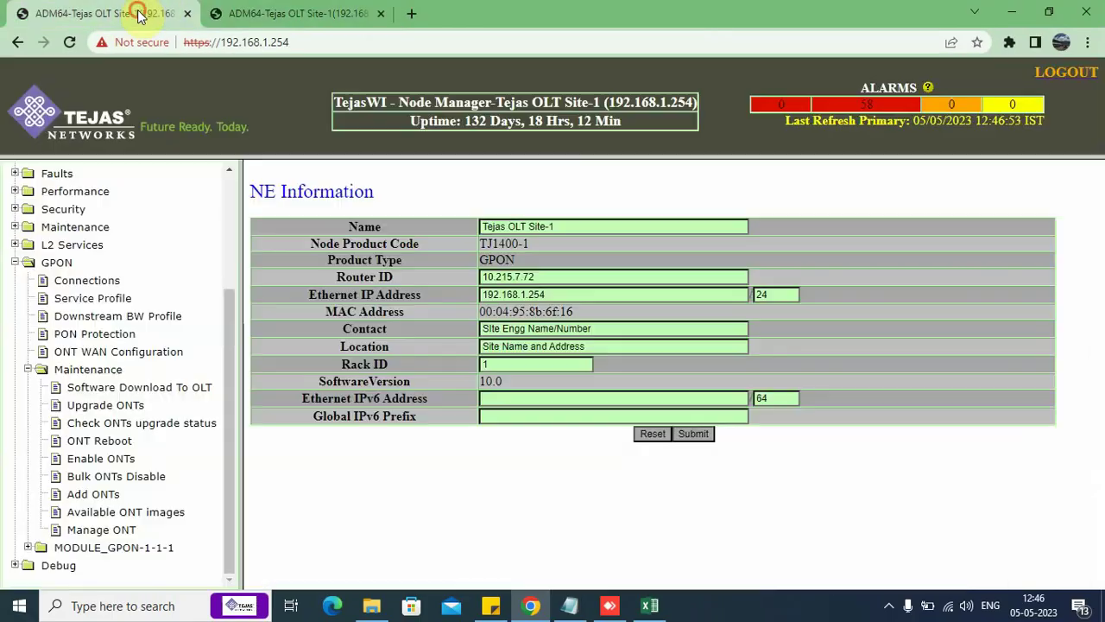
{"action": "left_click", "coordinate": [570, 606]}
{"action": "left_click", "coordinate": [613, 303]}
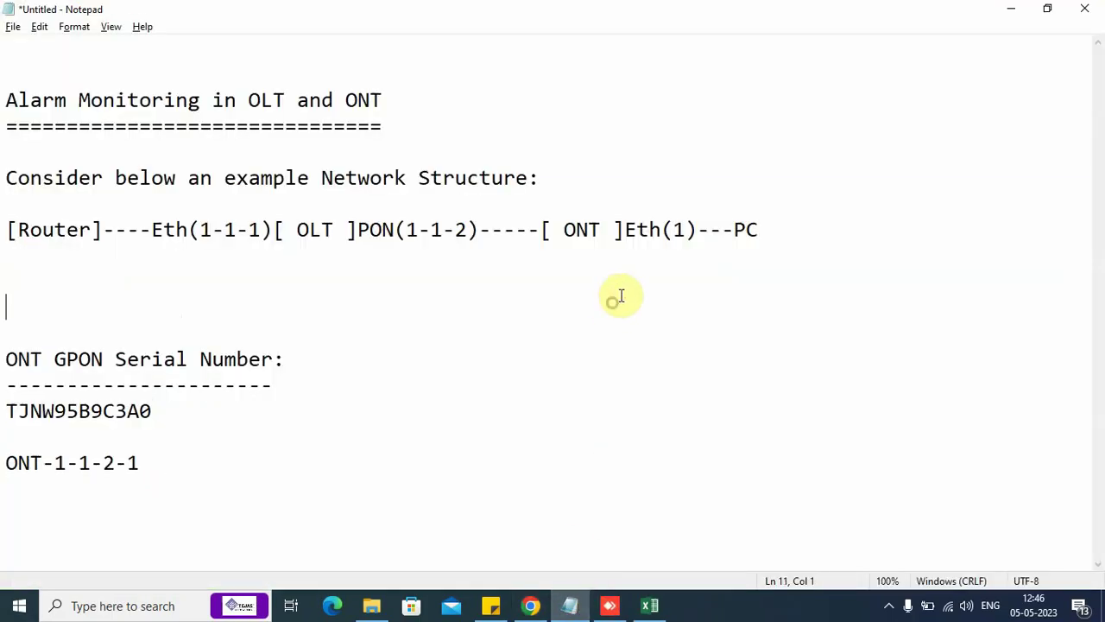
{"action": "left_click", "coordinate": [721, 229]}
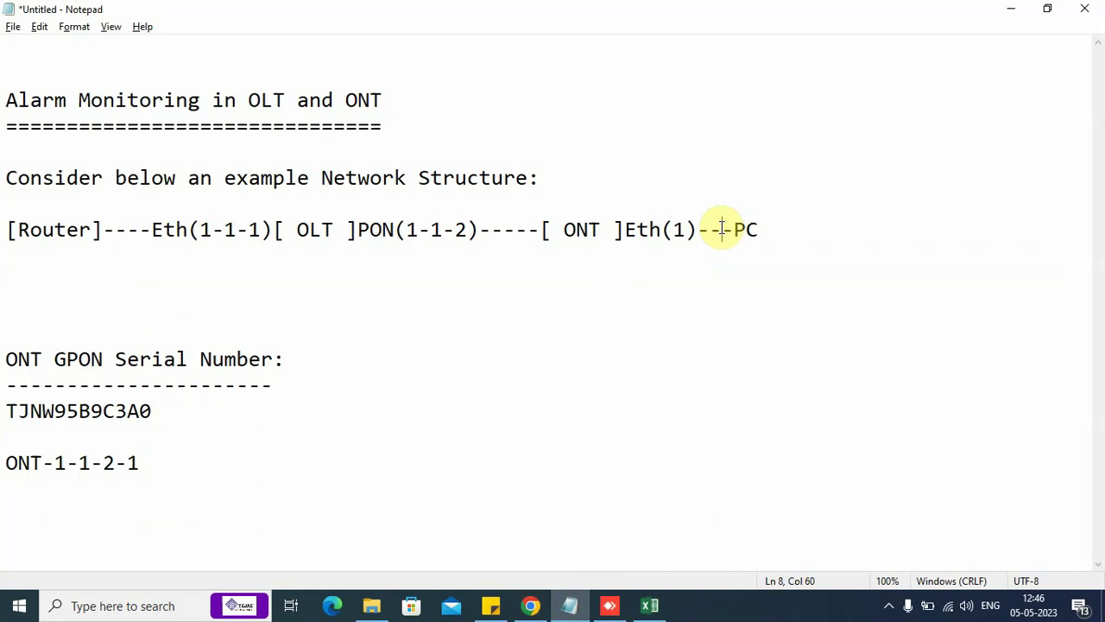
{"action": "type", "text": "XX-"}
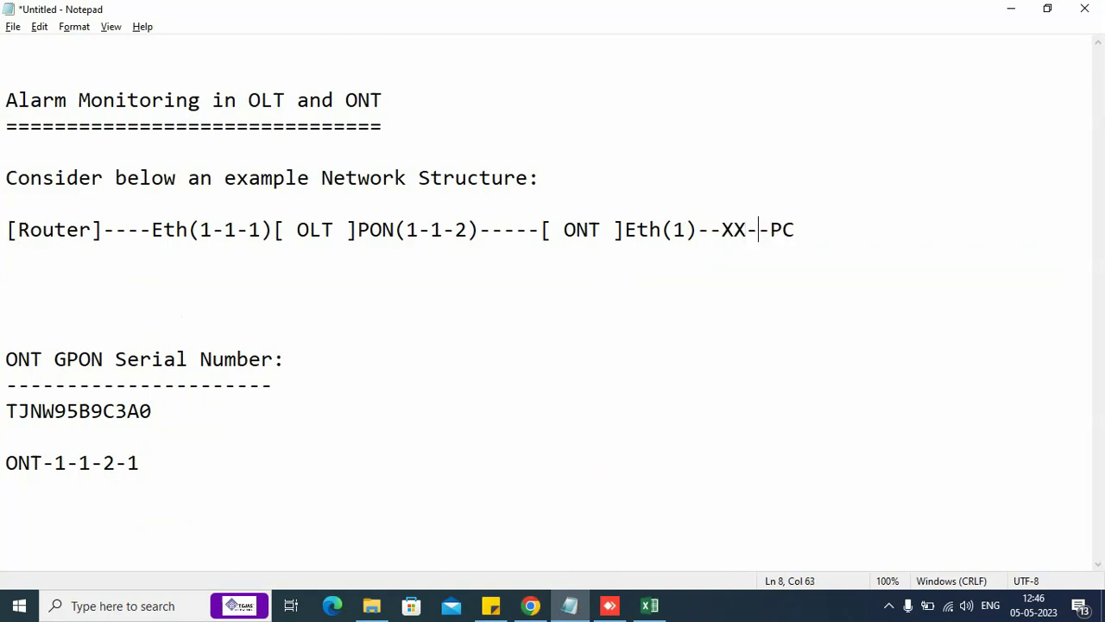
{"action": "left_click_drag", "start_coordinate": [622, 228], "coordinate": [810, 224]}
{"action": "left_click", "coordinate": [804, 221]}
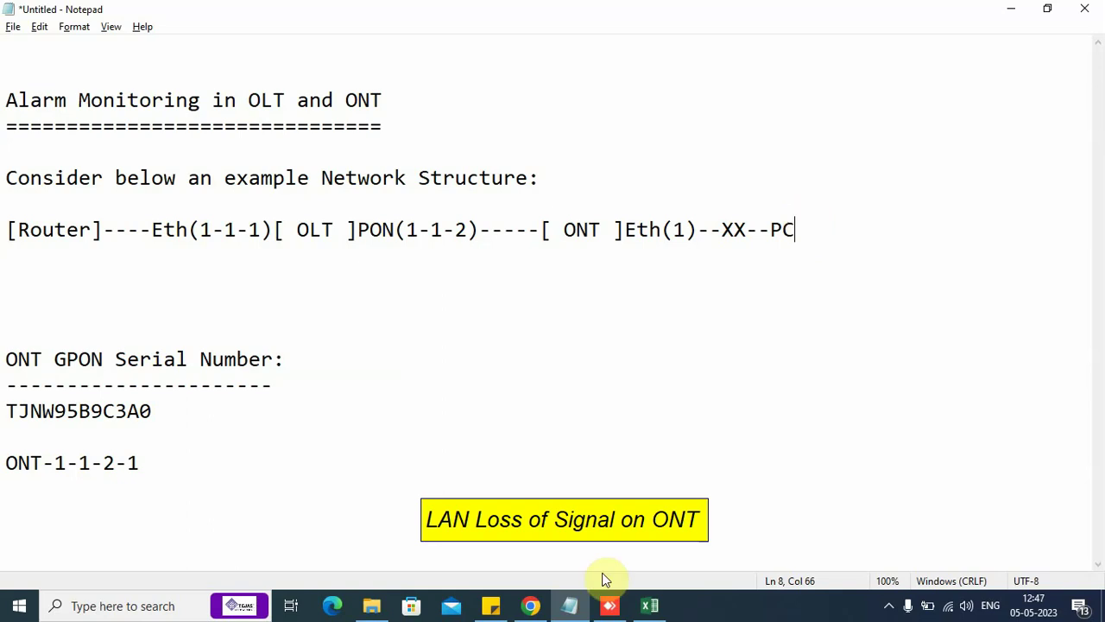
- Switch to Chrome and open the OLT's Active Alarms page from the Faults section in a new tab
{"action": "left_click", "coordinate": [532, 607]}
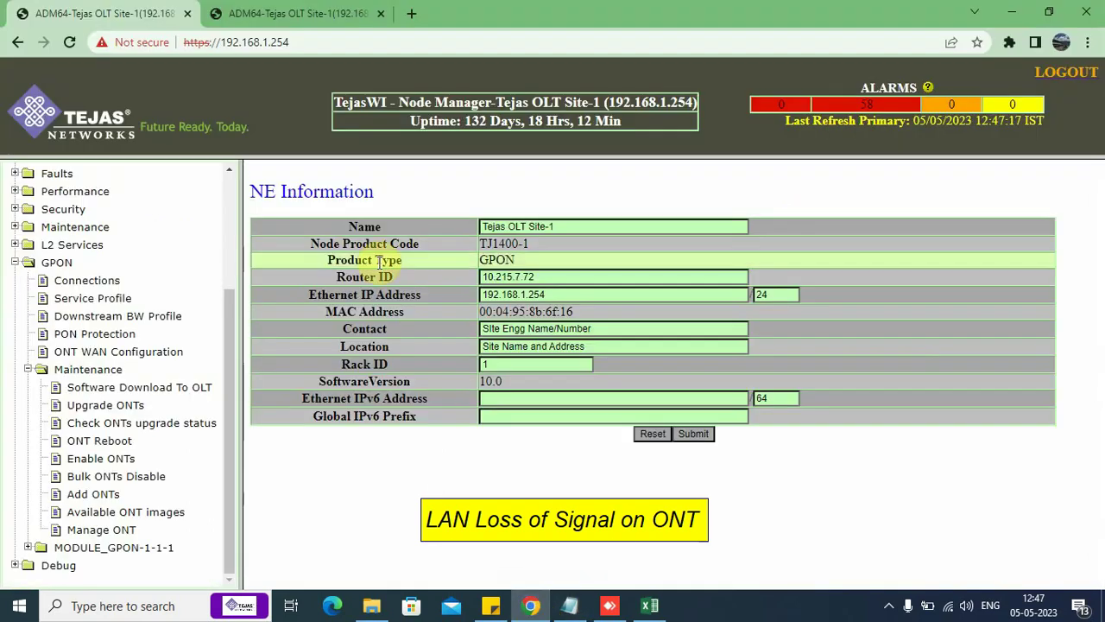
{"action": "left_click", "coordinate": [12, 263]}
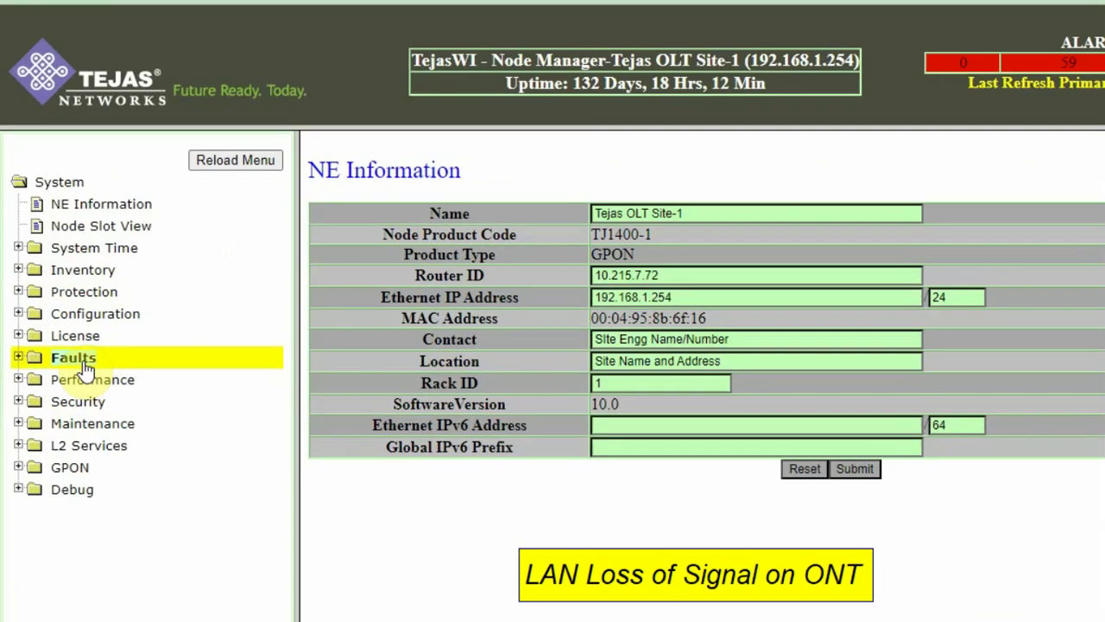
{"action": "left_click", "coordinate": [74, 345]}
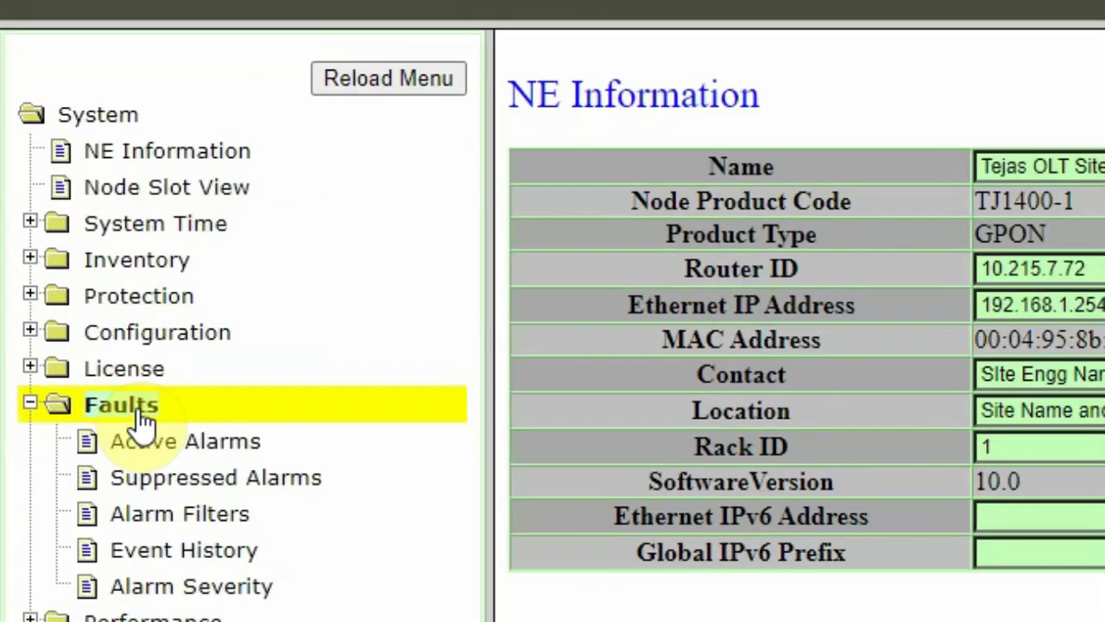
{"action": "left_click", "coordinate": [247, 441]}
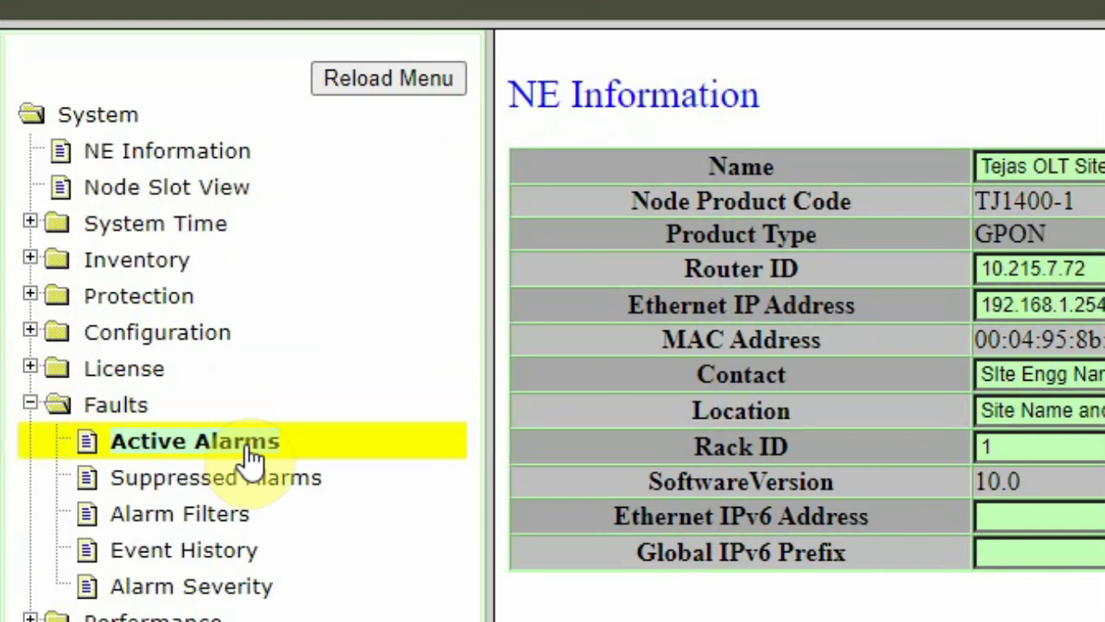
{"action": "right_click", "coordinate": [245, 443]}
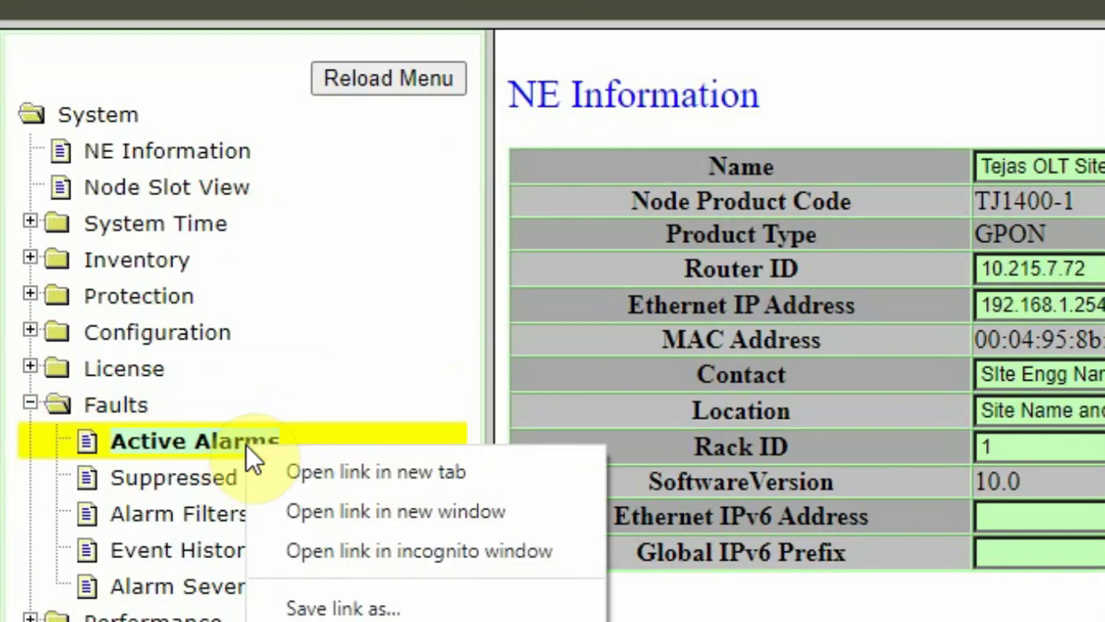
{"action": "left_click", "coordinate": [301, 467]}
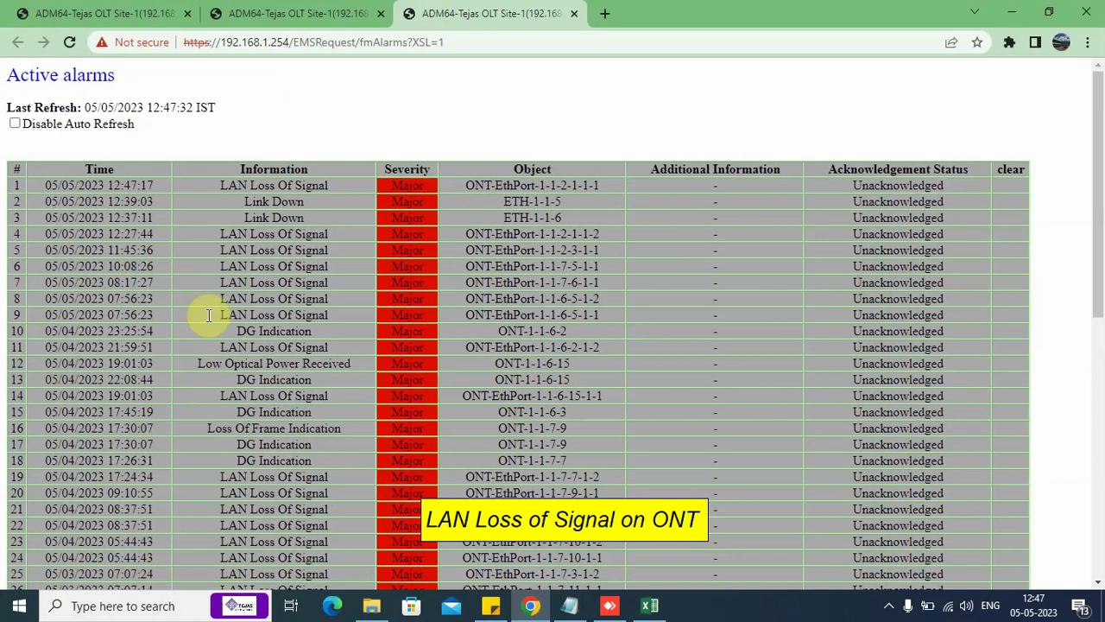
- Examine the newest LAN Loss Of Signal alarm's object and time, comparing it with the Eth(1)–PC link in the Notepad diagram
{"action": "left_click_drag", "start_coordinate": [216, 186], "coordinate": [310, 184]}
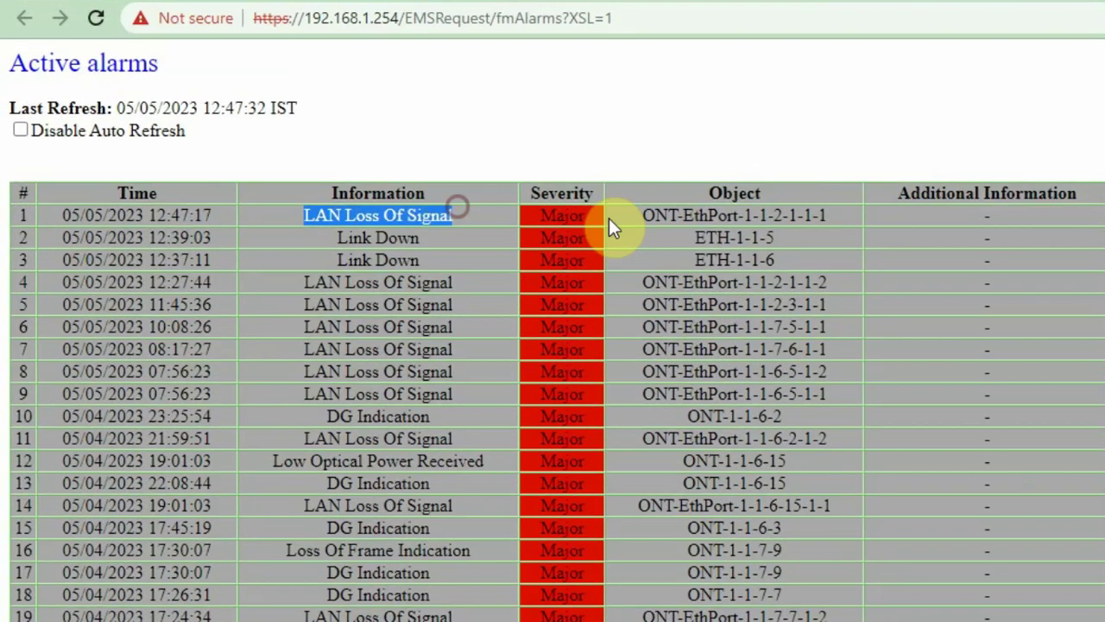
{"action": "left_click", "coordinate": [469, 185]}
{"action": "left_click_drag", "start_coordinate": [839, 245], "coordinate": [1062, 242]}
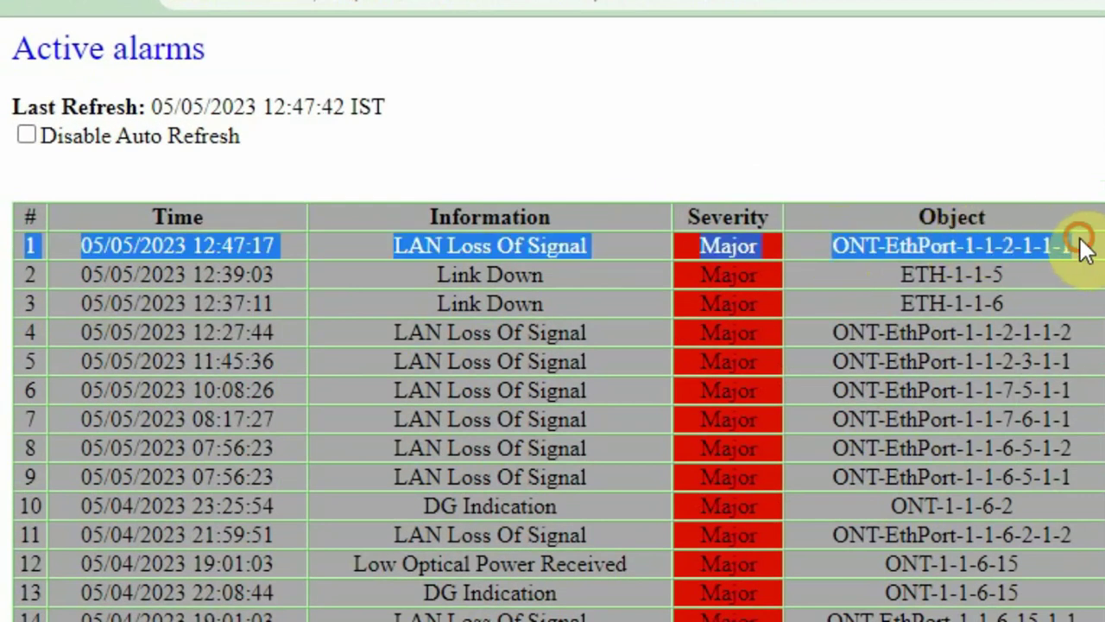
{"action": "left_click", "coordinate": [1080, 238]}
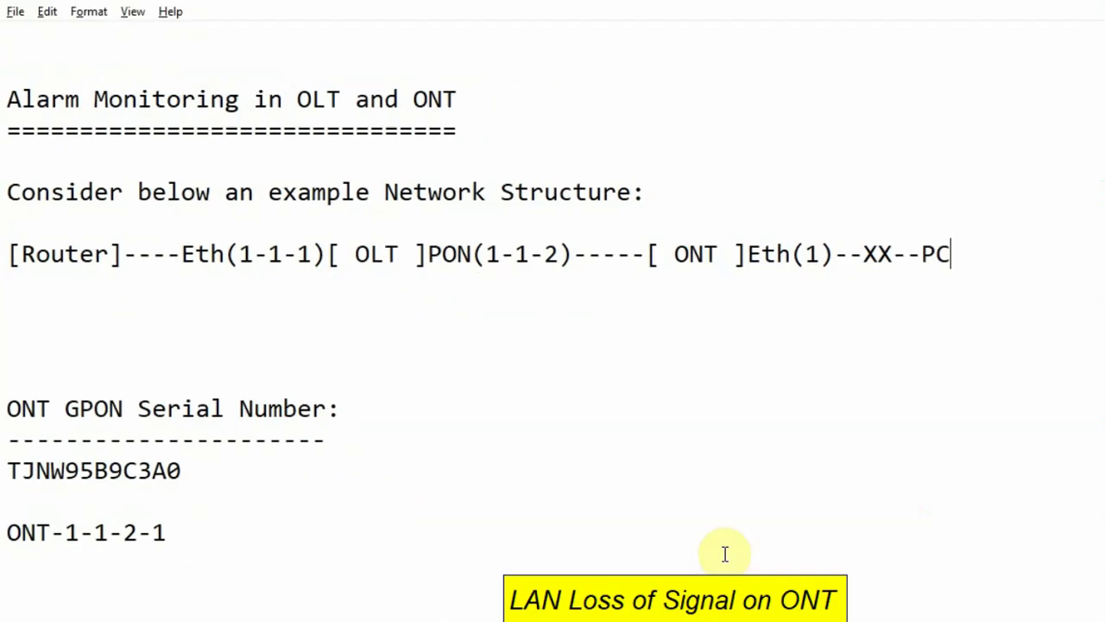
{"action": "left_click_drag", "start_coordinate": [621, 229], "coordinate": [794, 229]}
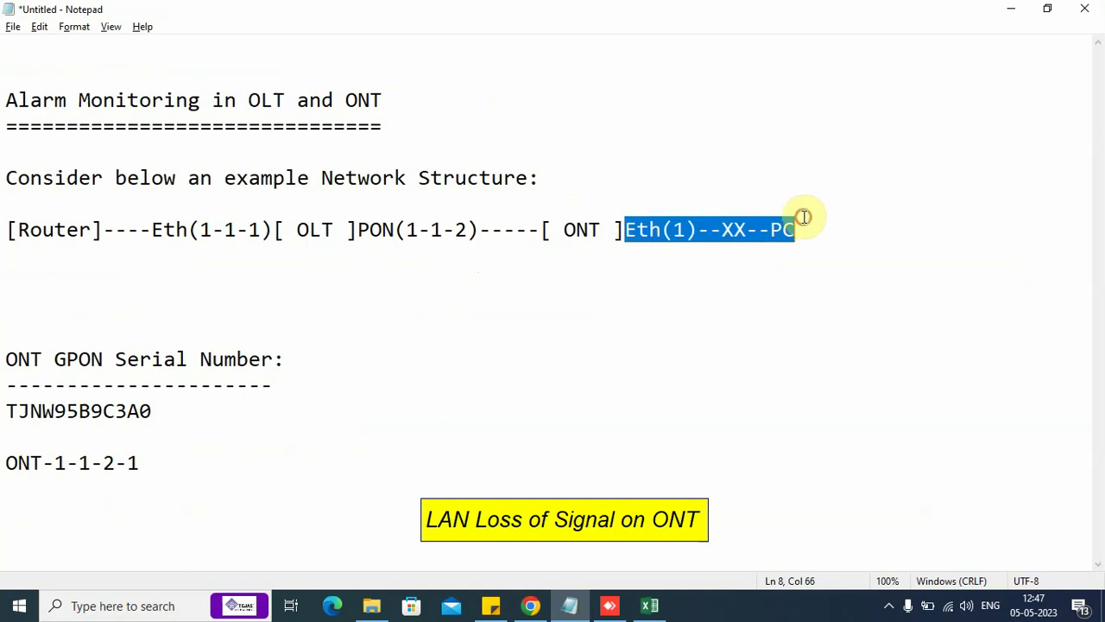
{"action": "key", "text": "alt+Tab"}
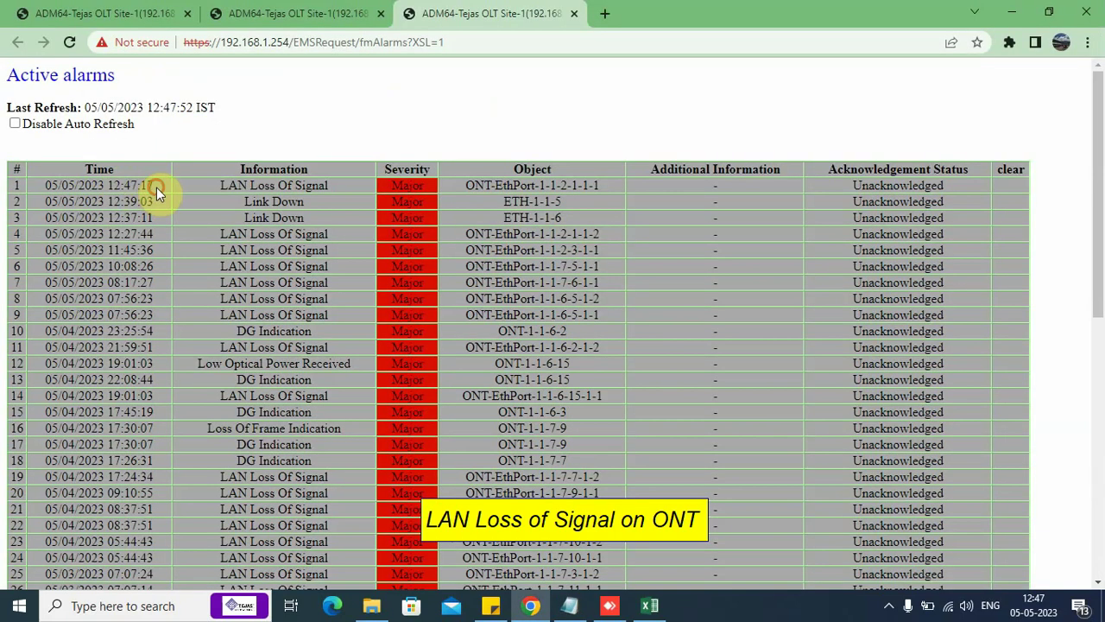
{"action": "left_click_drag", "start_coordinate": [152, 187], "coordinate": [62, 186]}
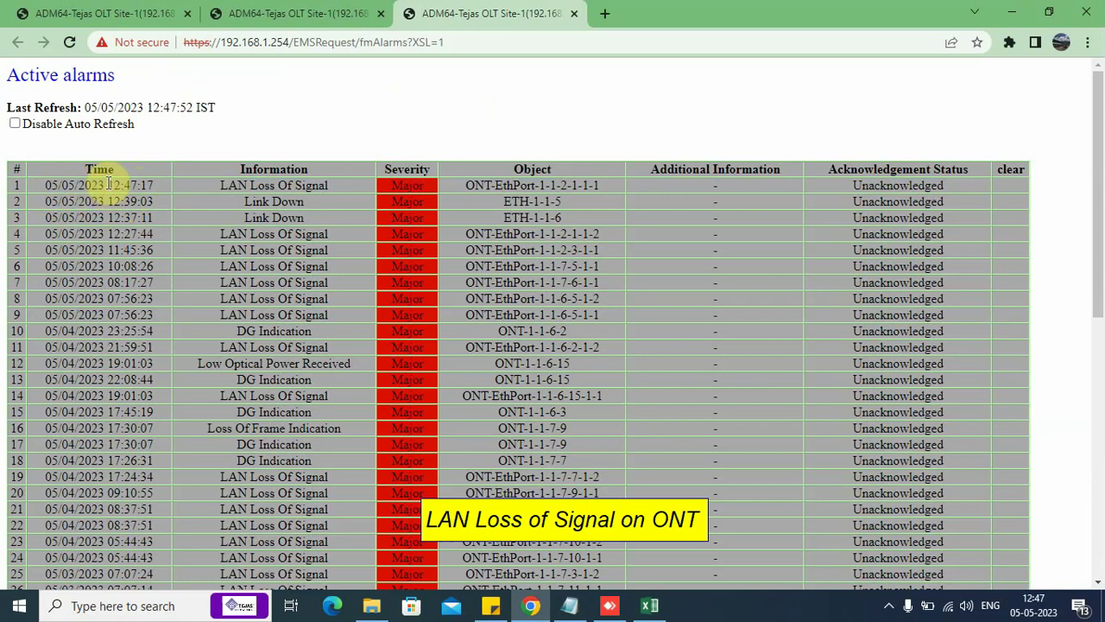
- Review the ONT's Eth(1)–PC link in Notepad, then return to Chrome and check the auto-refreshing Active Alarms page for the alarm's clearance
{"action": "left_click", "coordinate": [569, 605]}
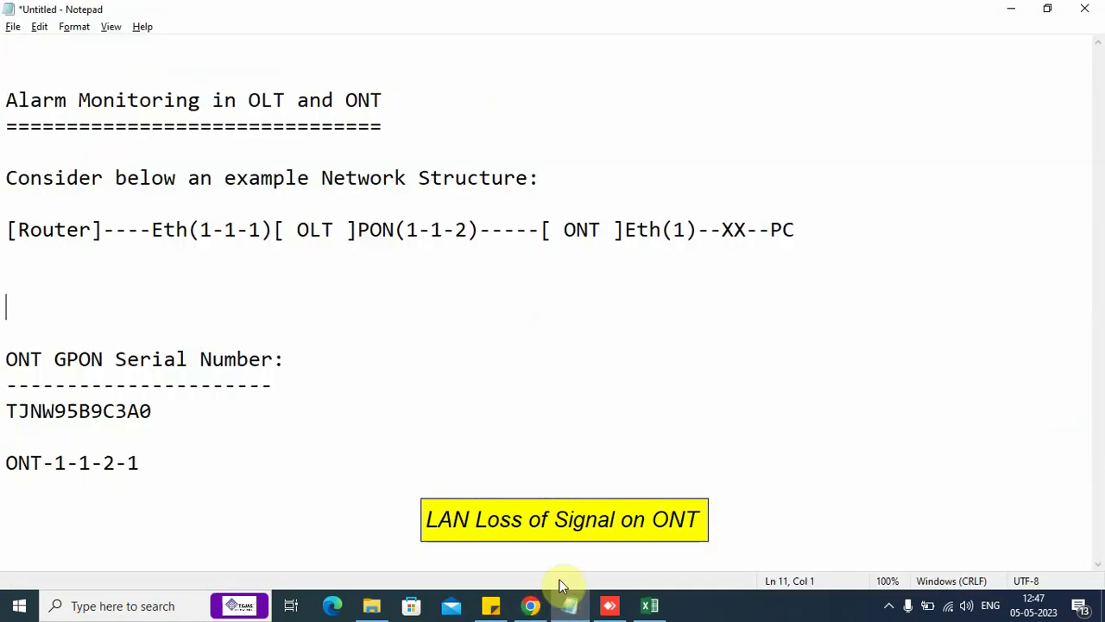
{"action": "left_click_drag", "start_coordinate": [632, 225], "coordinate": [790, 226]}
{"action": "left_click", "coordinate": [656, 281]}
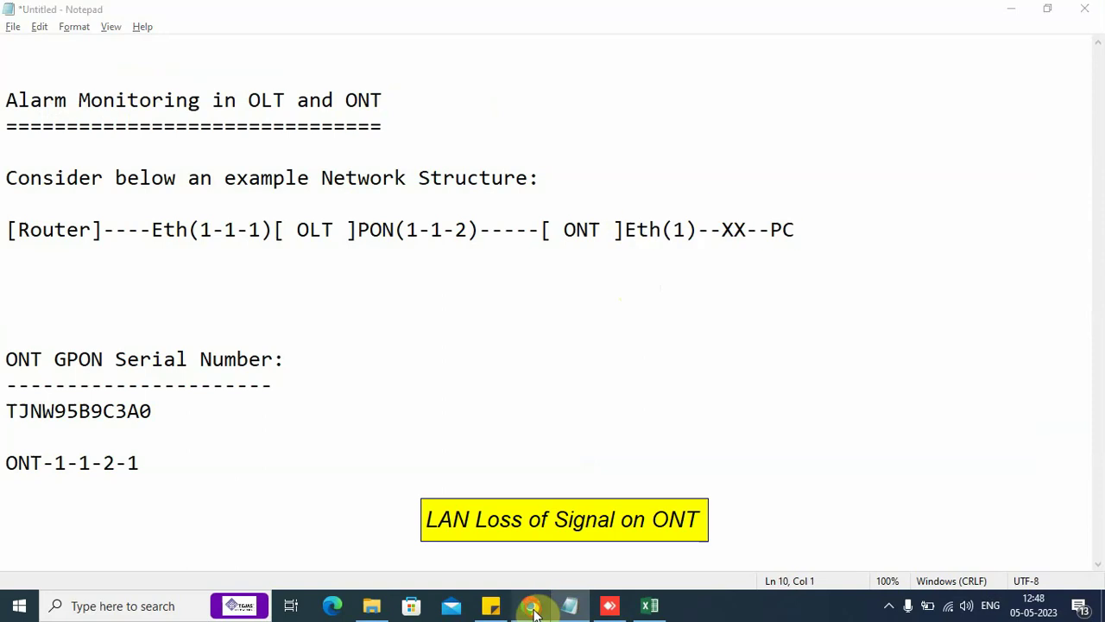
{"action": "left_click", "coordinate": [530, 605]}
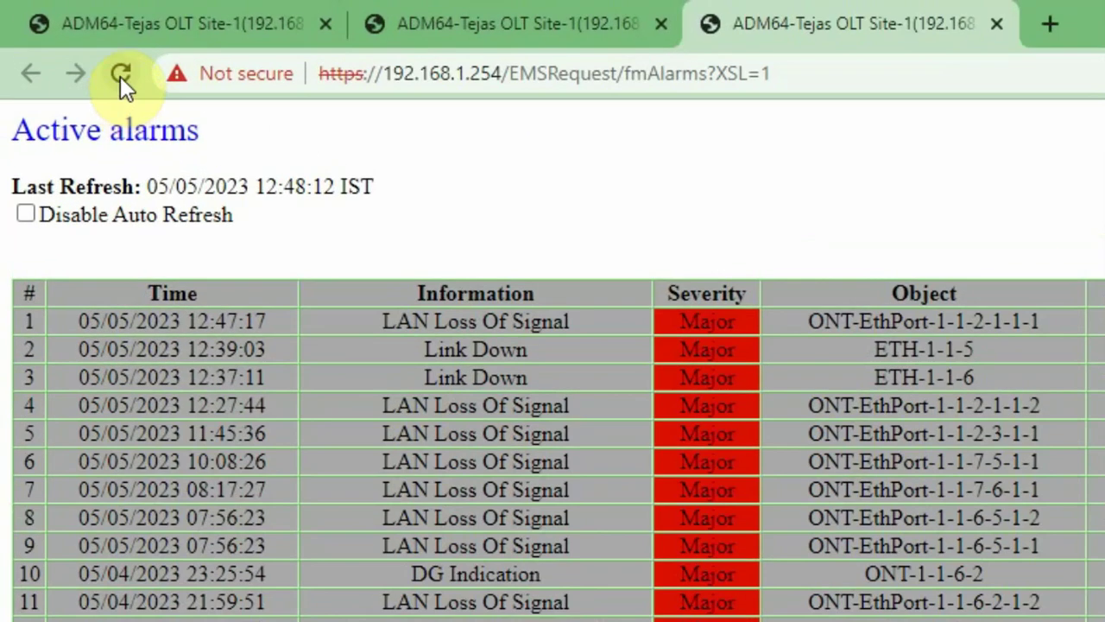
{"action": "left_click_drag", "start_coordinate": [147, 215], "coordinate": [250, 225]}
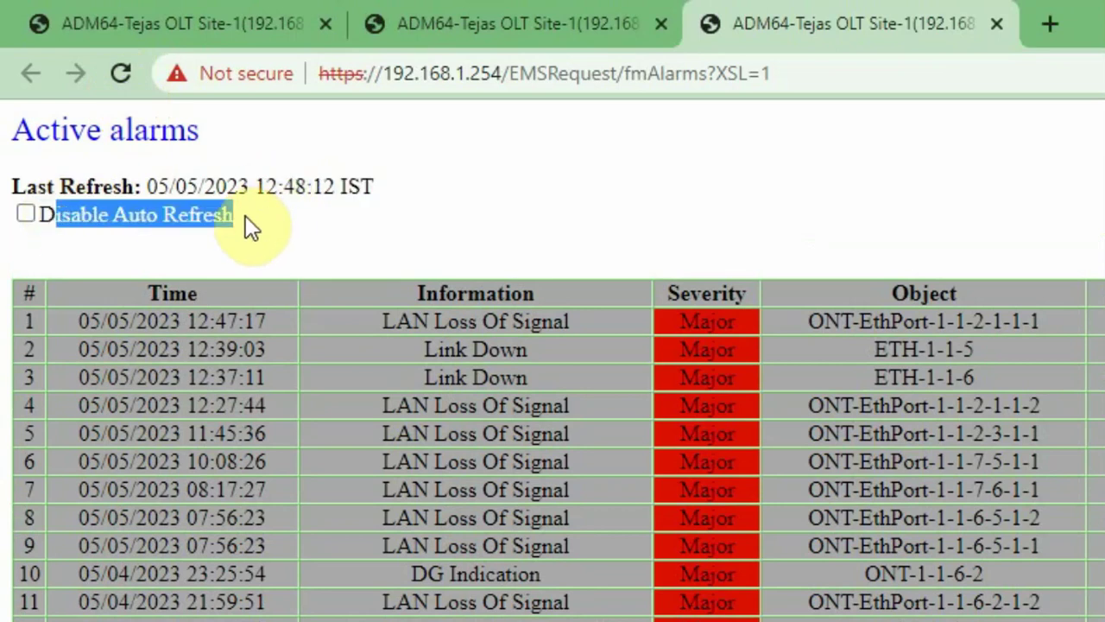
{"action": "left_click", "coordinate": [245, 218]}
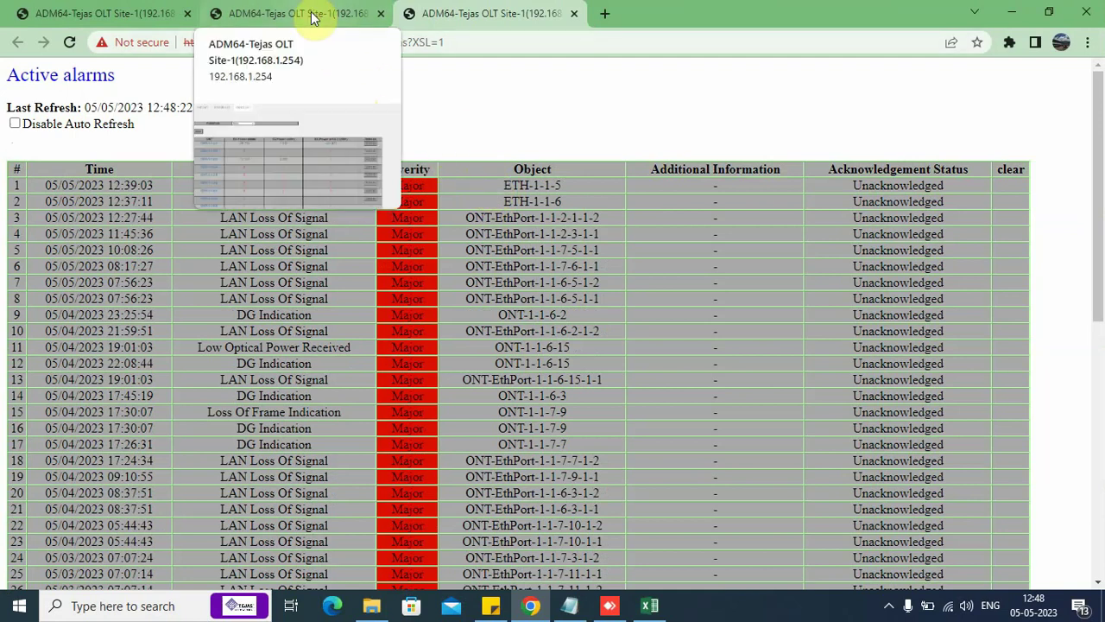
- Open the OLT's Event History page from the Faults section in a new tab and switch to it
{"action": "left_click", "coordinate": [251, 16]}
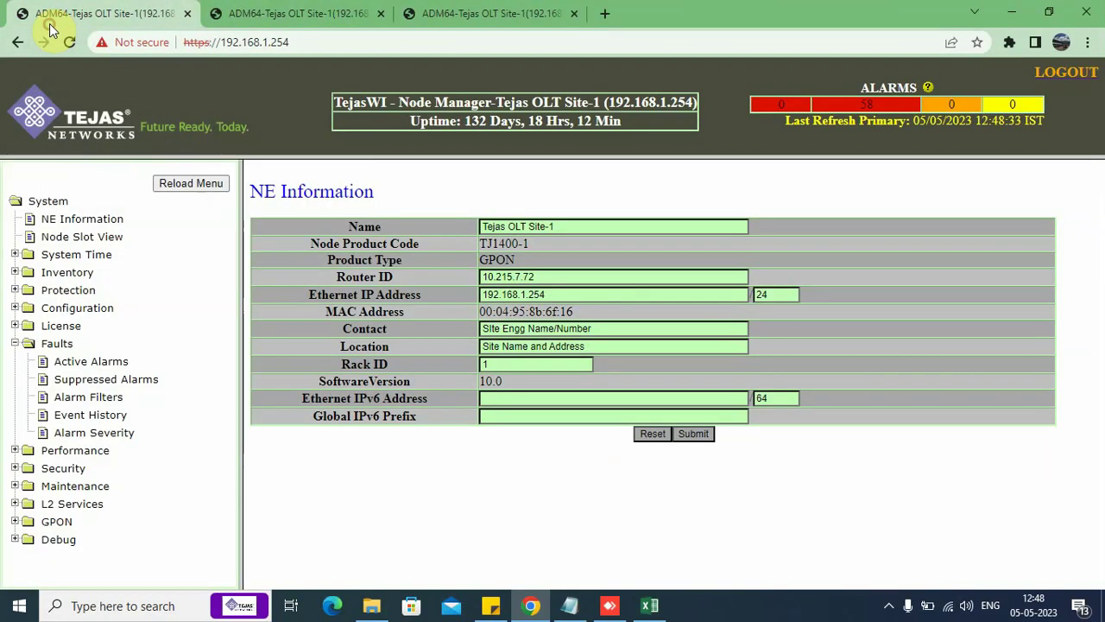
{"action": "right_click", "coordinate": [119, 413]}
{"action": "left_click", "coordinate": [153, 426]}
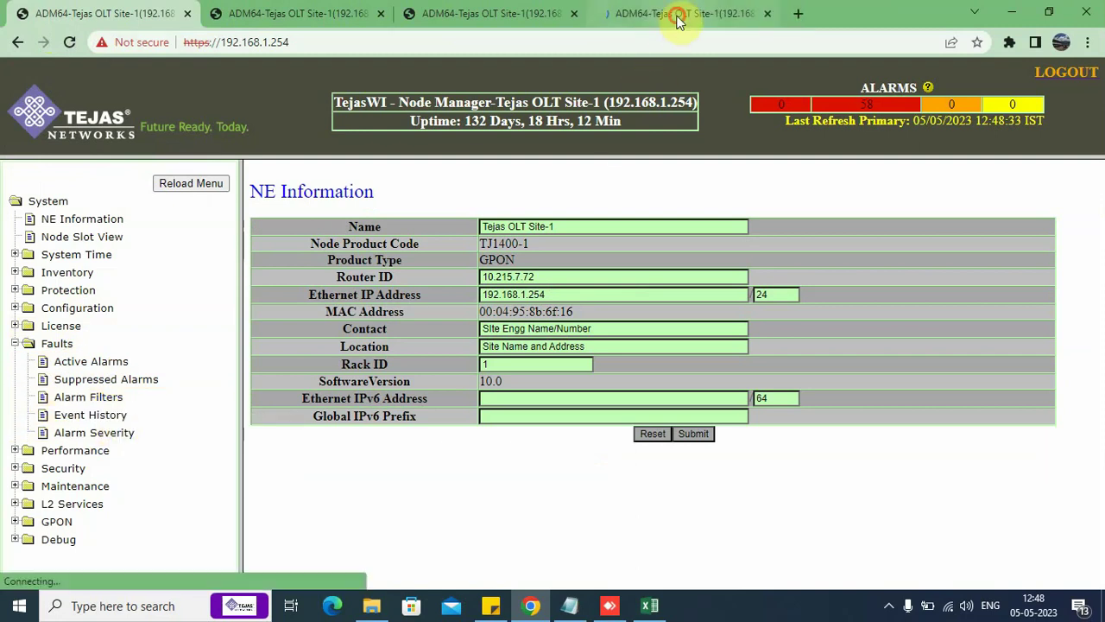
{"action": "left_click", "coordinate": [674, 16]}
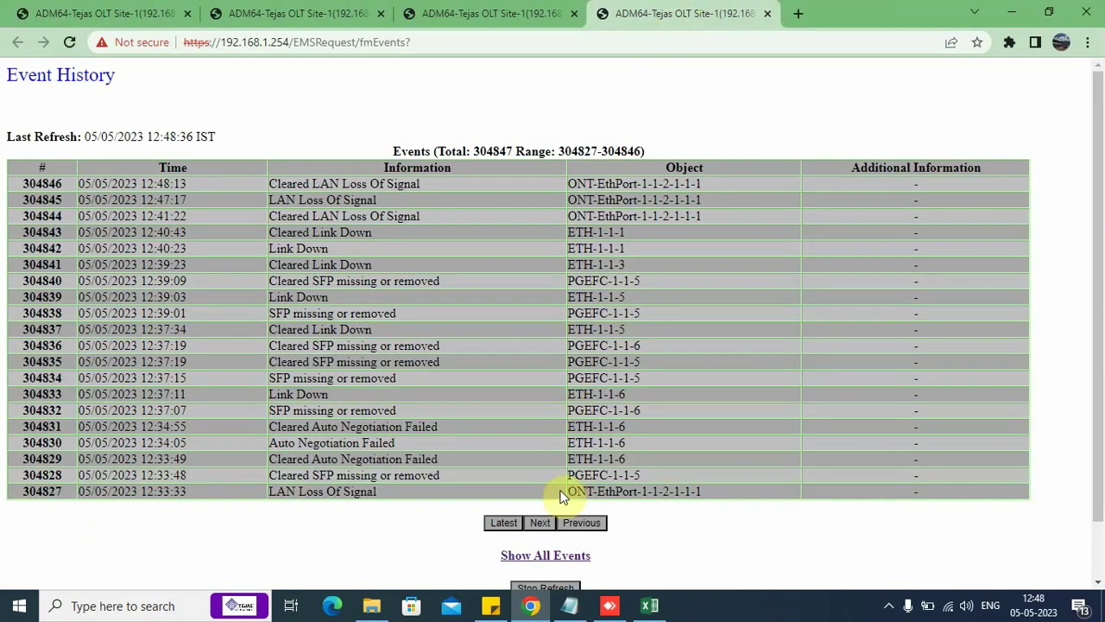
- Open the full list of all events from the Event History page in a new tab and look over its entries
{"action": "right_click", "coordinate": [567, 557]}
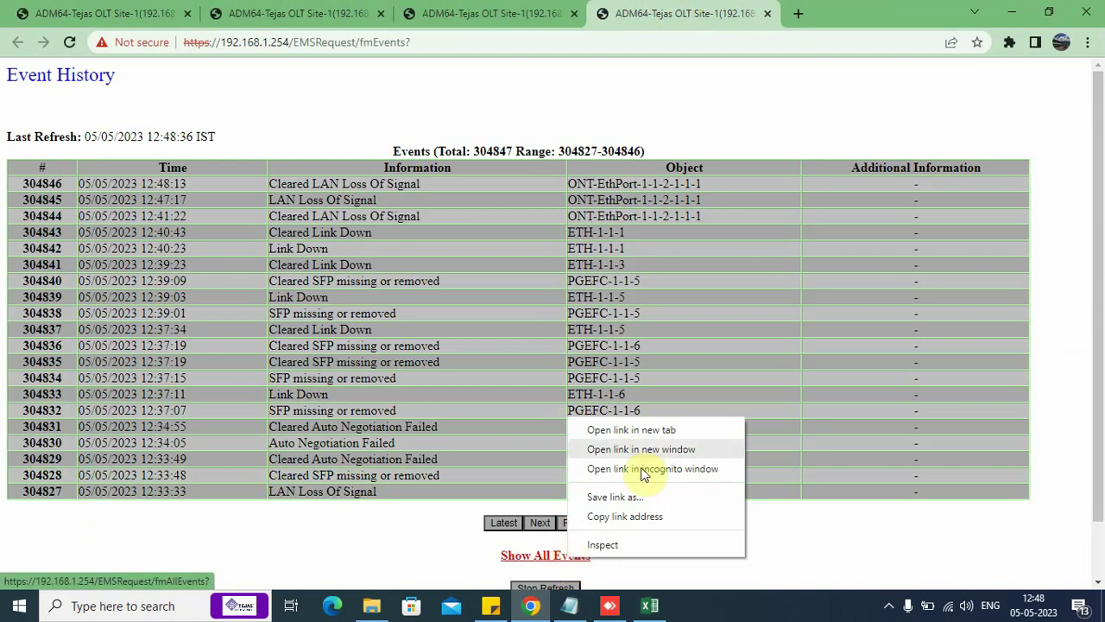
{"action": "left_click", "coordinate": [670, 431]}
{"action": "left_click", "coordinate": [823, 9]}
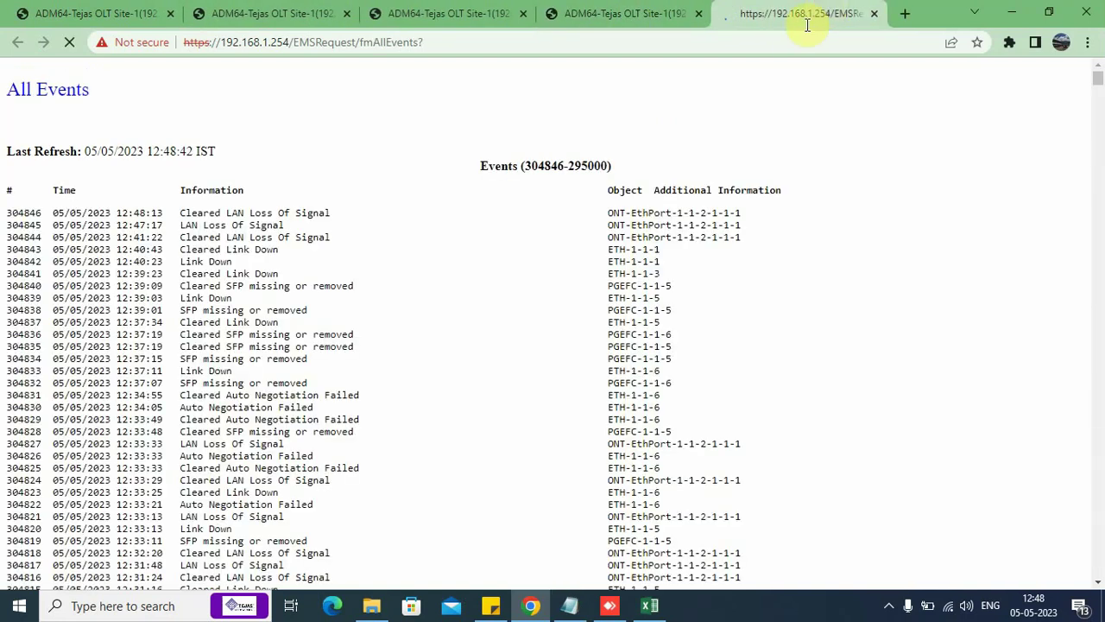
{"action": "left_click_drag", "start_coordinate": [3, 216], "coordinate": [773, 528]}
{"action": "left_click", "coordinate": [305, 335]}
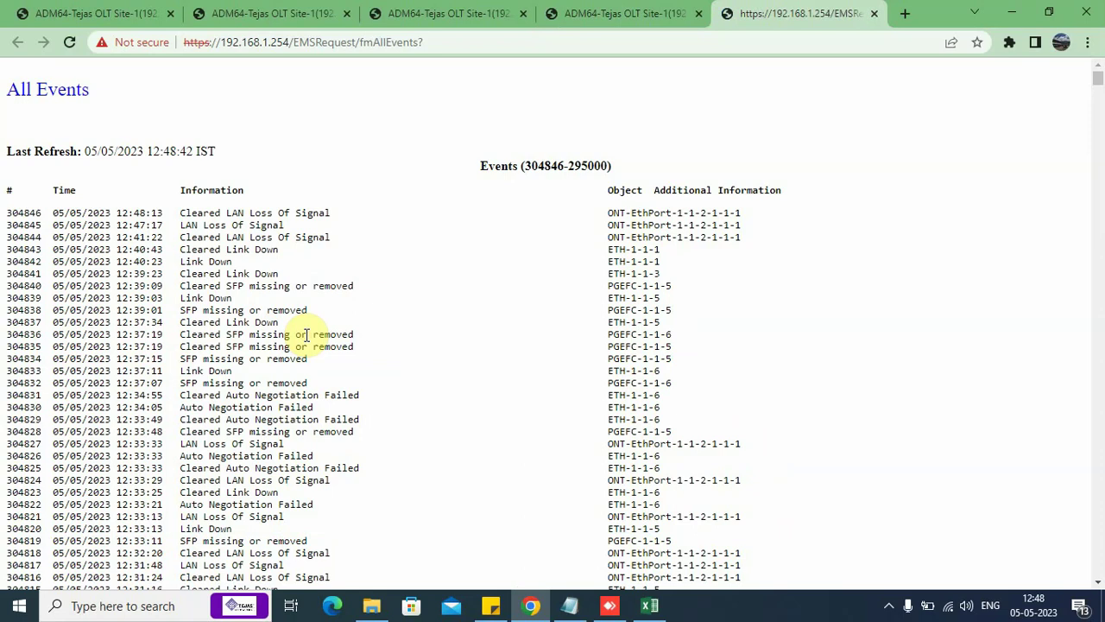
- Examine the raised and cleared LAN Loss Of Signal events for ONT-EthPort-1-1-2-1-1-1 in the All Events list
{"action": "left_click_drag", "start_coordinate": [747, 237], "coordinate": [501, 234]}
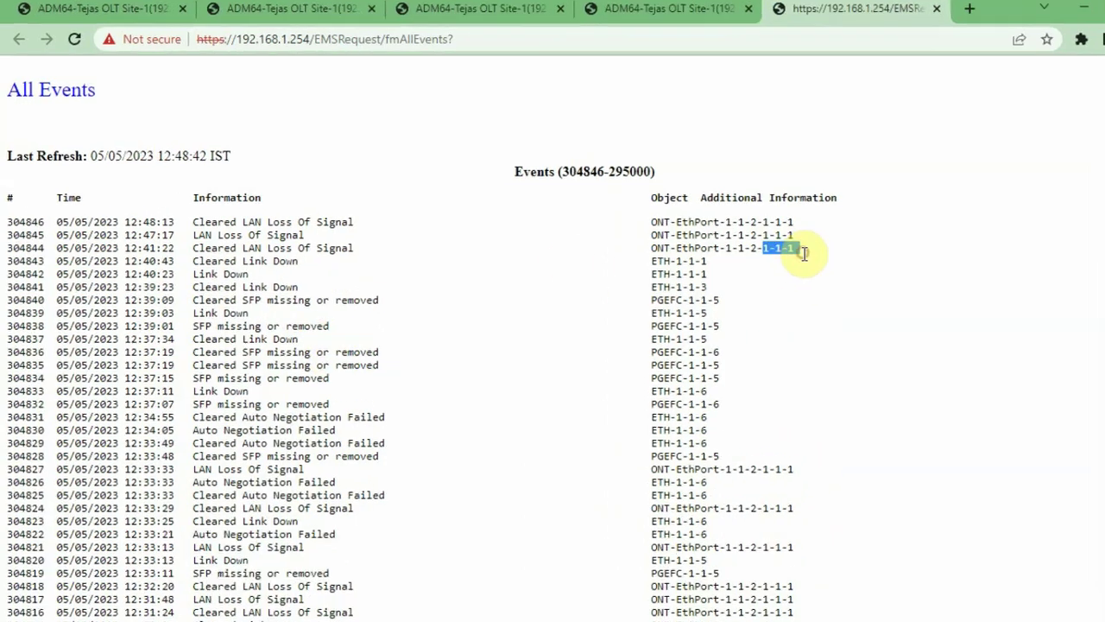
{"action": "left_click_drag", "start_coordinate": [601, 263], "coordinate": [811, 244]}
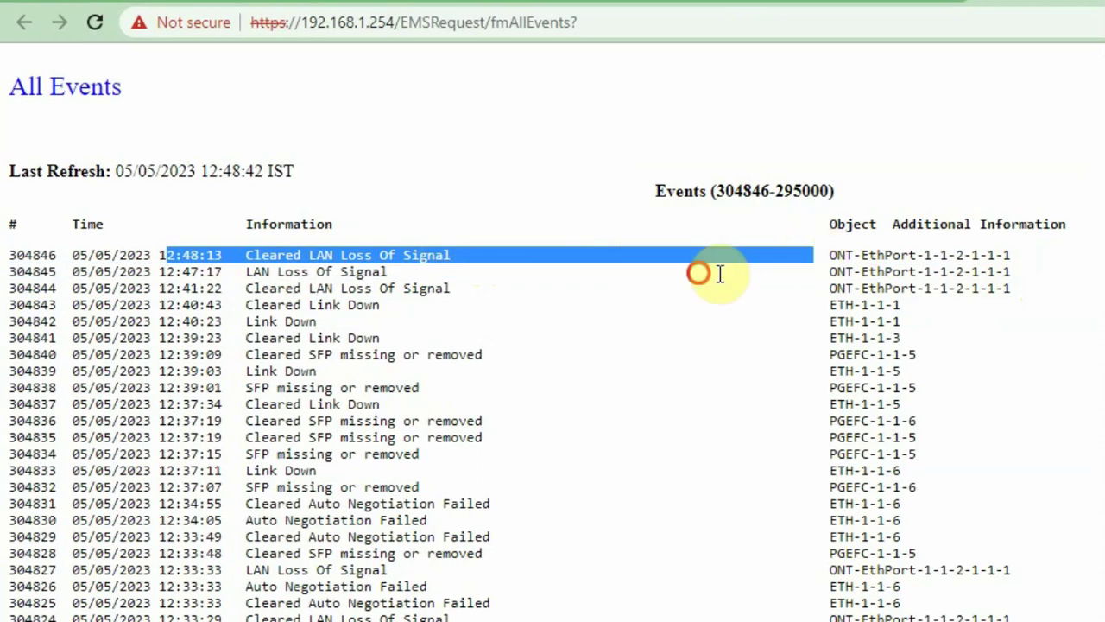
{"action": "left_click", "coordinate": [699, 272]}
{"action": "left_click_drag", "start_coordinate": [11, 252], "coordinate": [1023, 276]}
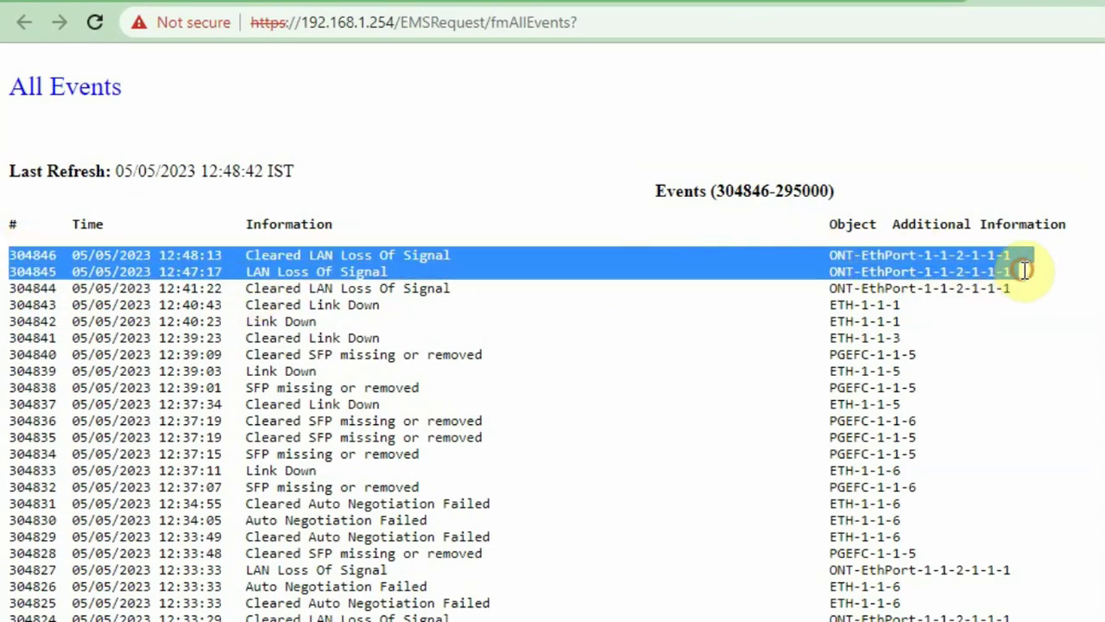
{"action": "left_click_drag", "start_coordinate": [25, 287], "coordinate": [45, 259]}
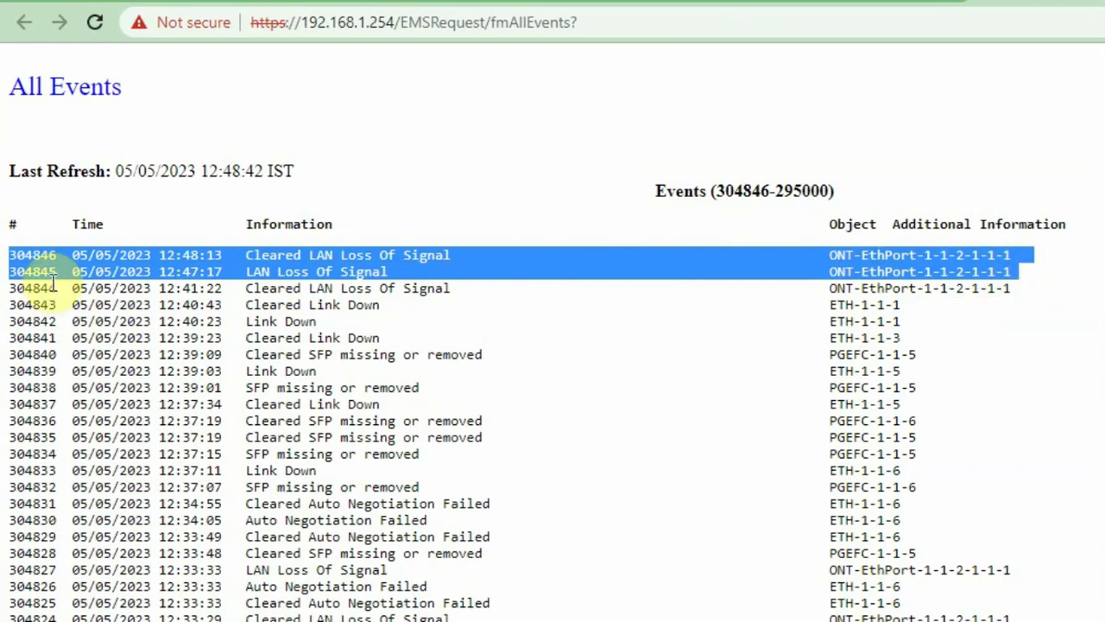
- Copy the event rows from 304846 to 304818, and select the rows from 304846 to 304831
{"action": "left_click_drag", "start_coordinate": [32, 218], "coordinate": [729, 551]}
{"action": "right_click", "coordinate": [192, 281]}
{"action": "left_click", "coordinate": [218, 294]}
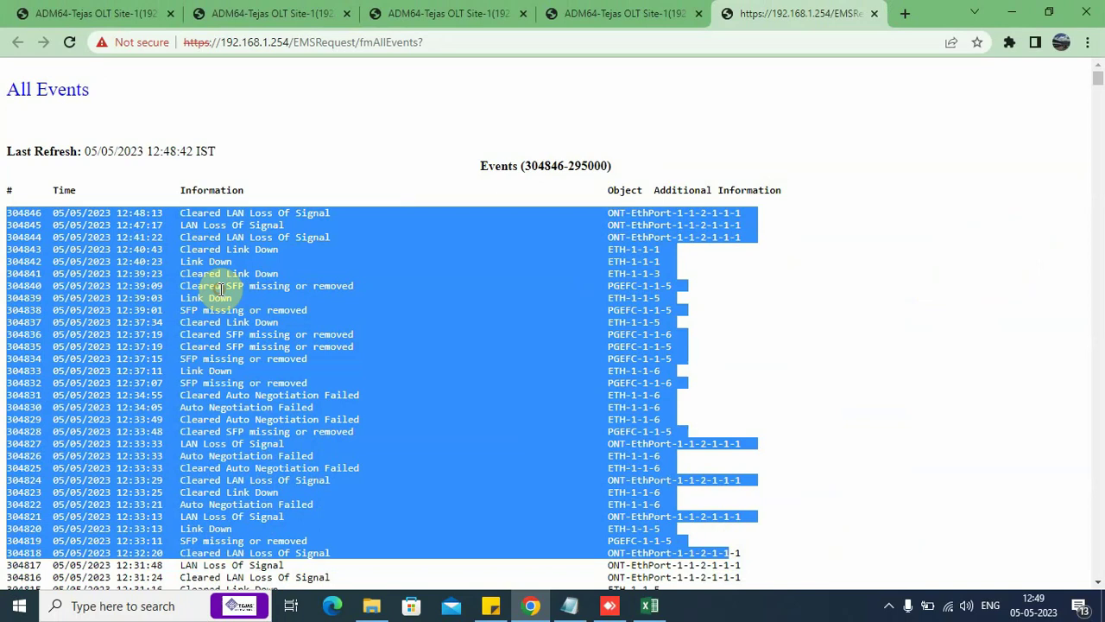
{"action": "left_click", "coordinate": [255, 228]}
{"action": "left_click_drag", "start_coordinate": [11, 212], "coordinate": [829, 395]}
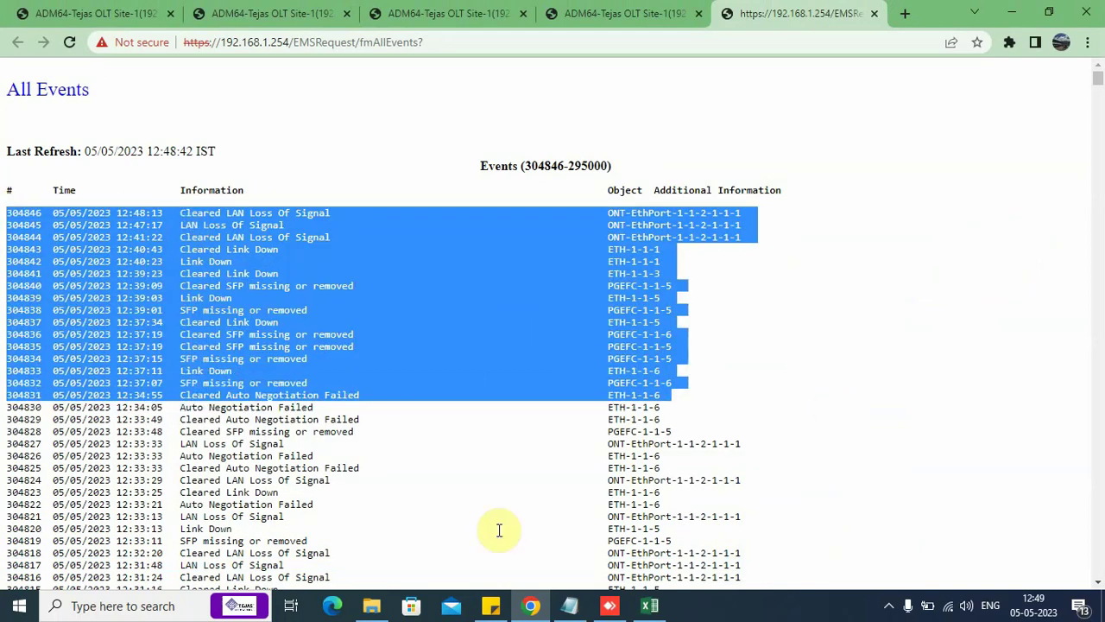
- Switch to Notepad and mark the link between the Router and the OLT's Eth(1-1-1) port as broken by inserting "XX"
{"action": "left_click", "coordinate": [570, 606]}
{"action": "left_click_drag", "start_coordinate": [826, 229], "coordinate": [536, 240]}
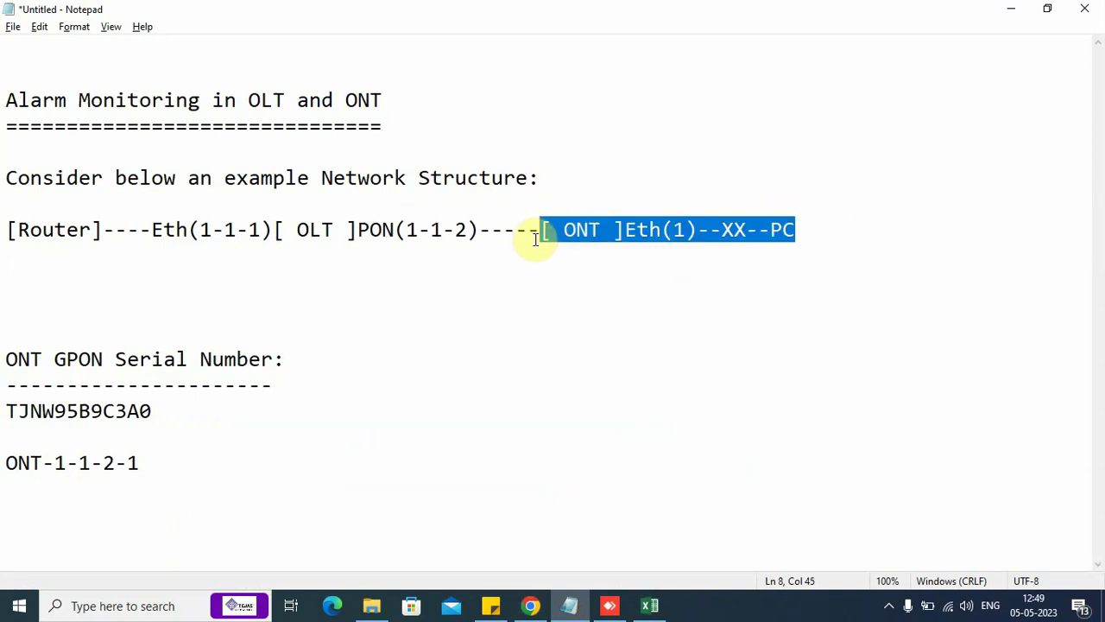
{"action": "left_click", "coordinate": [812, 231]}
{"action": "left_click_drag", "start_coordinate": [811, 232], "coordinate": [176, 230]}
{"action": "left_click_drag", "start_coordinate": [95, 230], "coordinate": [270, 226]}
{"action": "left_click", "coordinate": [128, 225]}
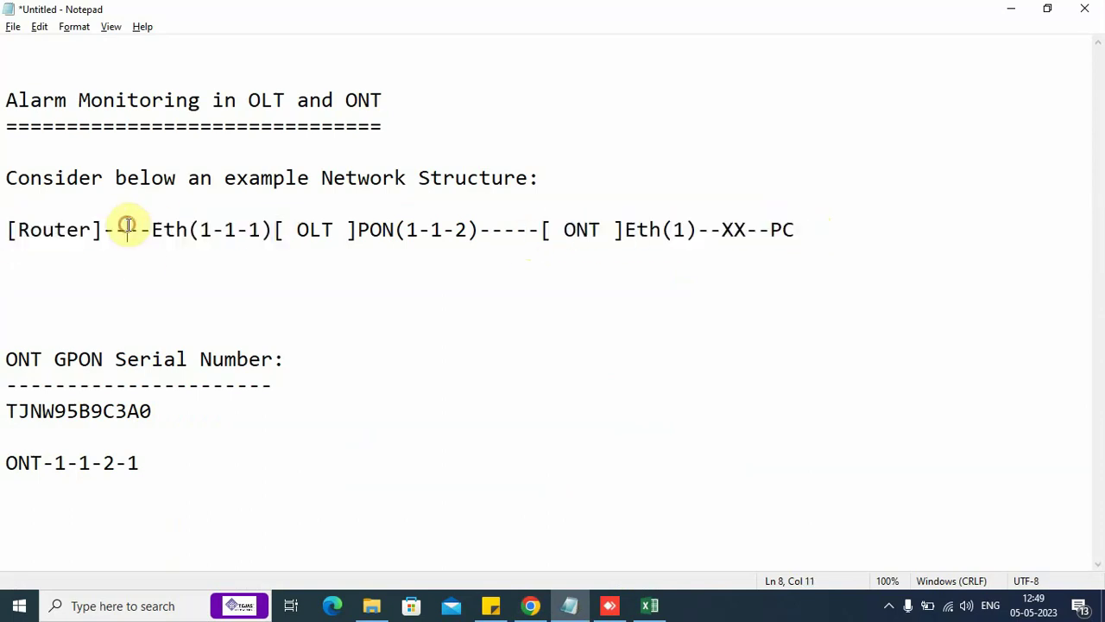
{"action": "type", "text": "XX"}
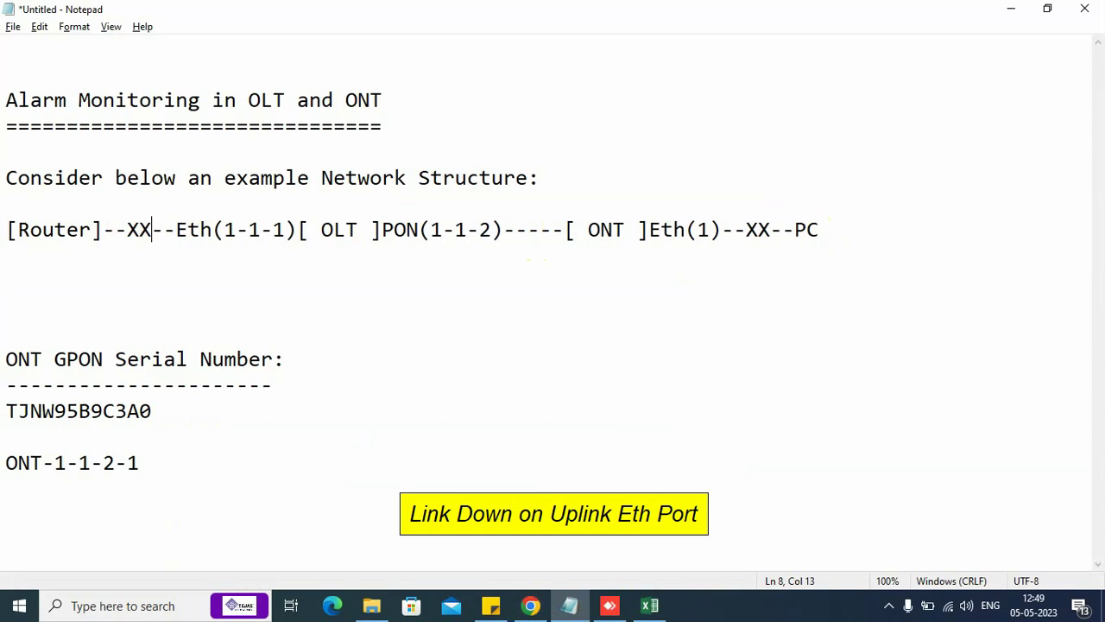
{"action": "left_click_drag", "start_coordinate": [7, 228], "coordinate": [287, 230]}
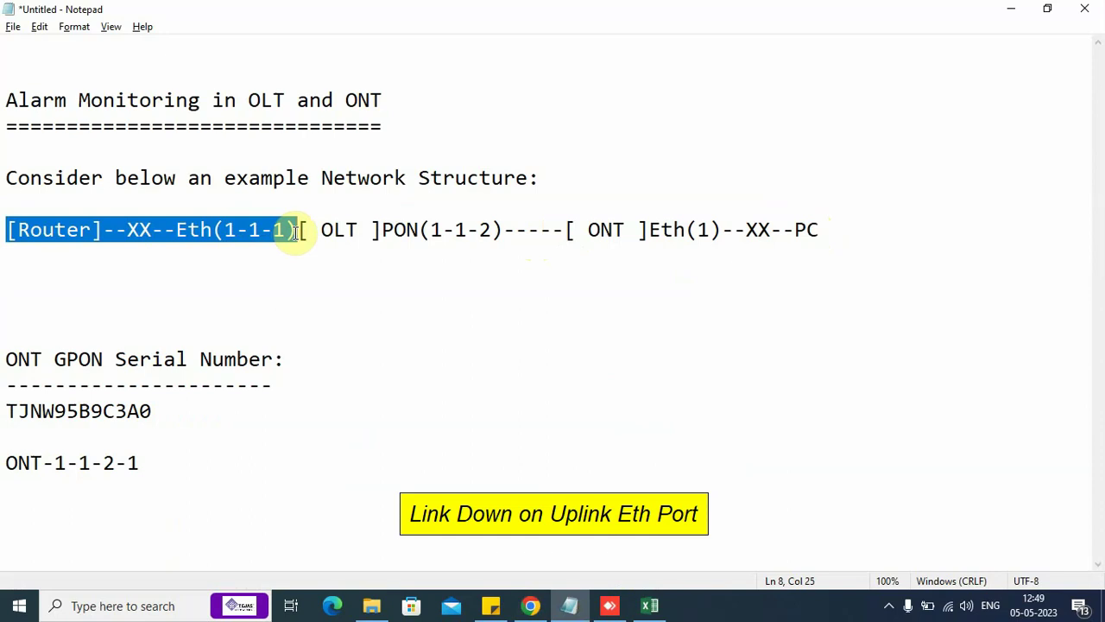
{"action": "left_click", "coordinate": [313, 266]}
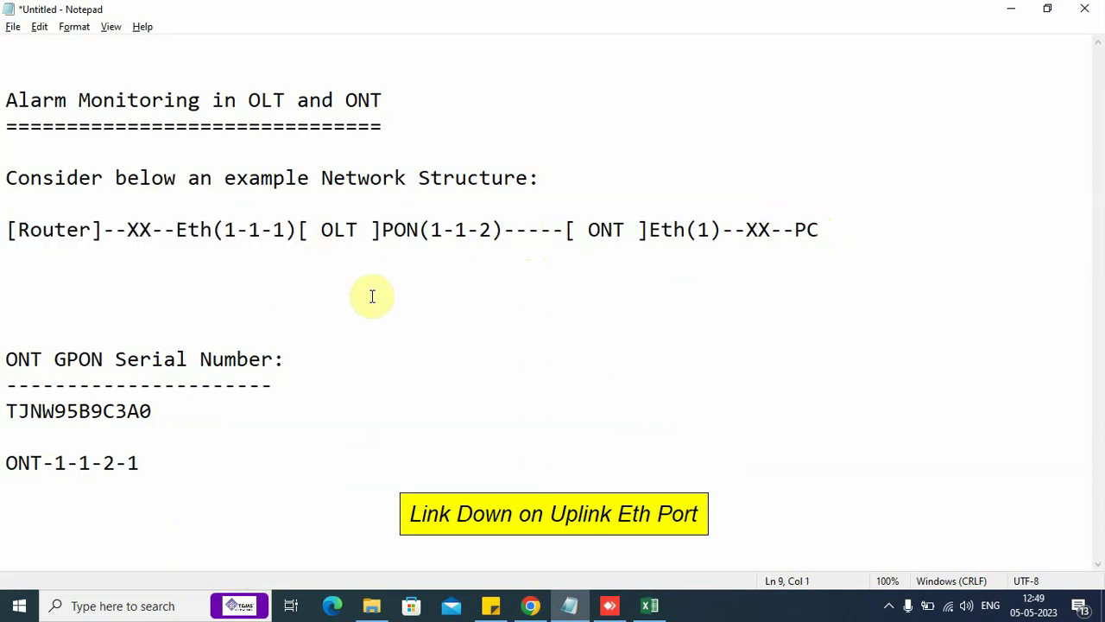
- Switch to Chrome's Active Alarms page and compare the ETH-1-1-1 alarm object with the Eth(1-1-1) port in the Notepad diagram
{"action": "left_click", "coordinate": [530, 605]}
{"action": "key", "text": "ctrl+3"}
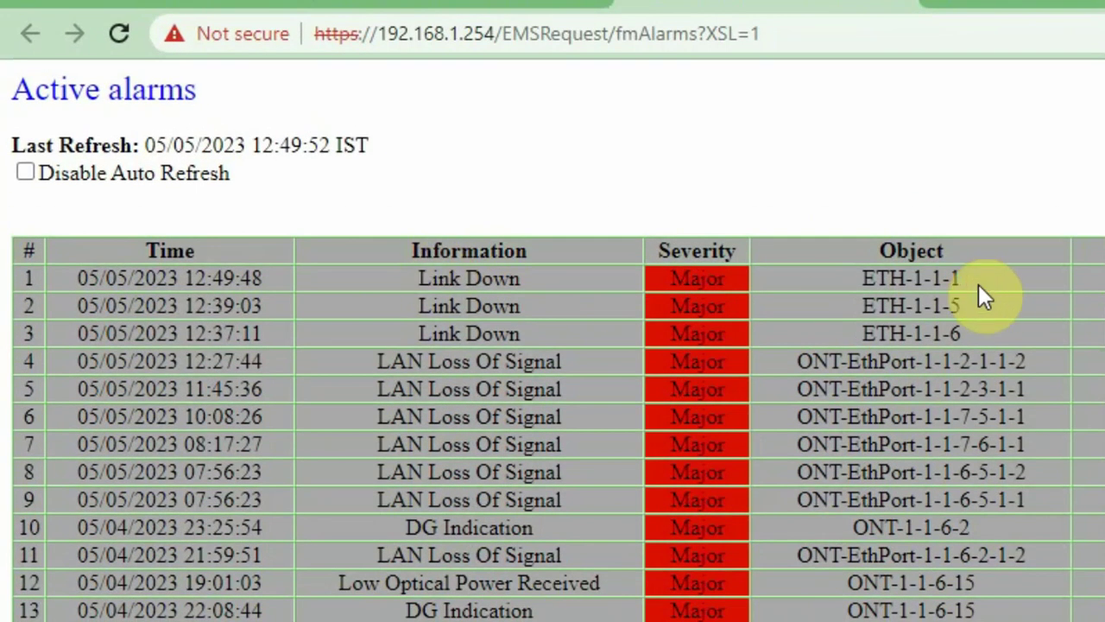
{"action": "left_click_drag", "start_coordinate": [981, 283], "coordinate": [861, 272]}
{"action": "key", "text": "alt+Tab"}
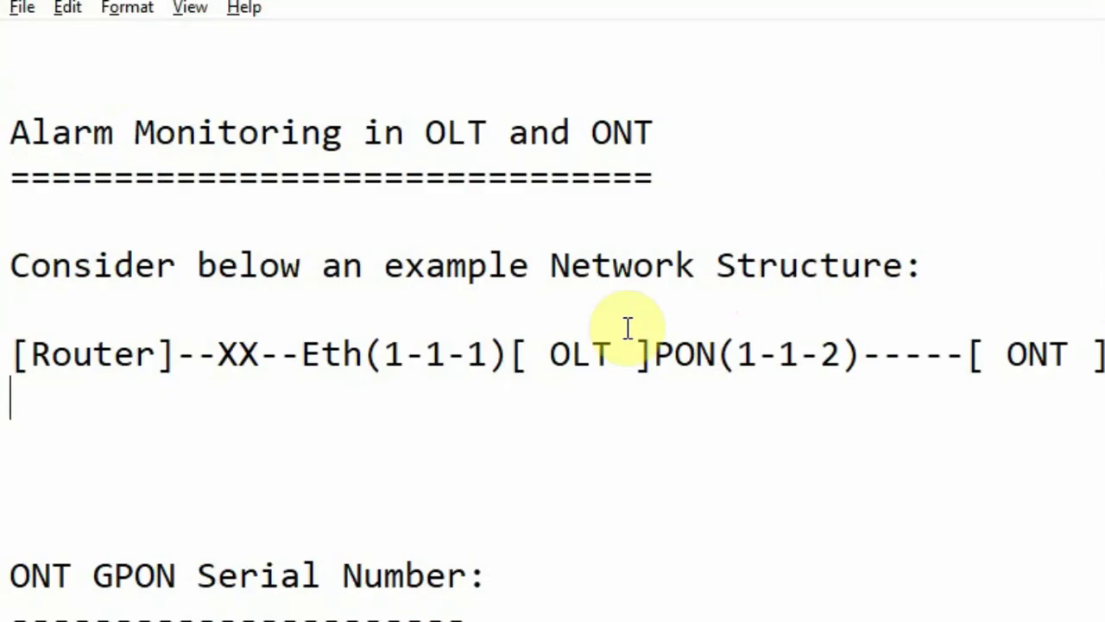
{"action": "left_click_drag", "start_coordinate": [301, 355], "coordinate": [506, 354]}
- Return to the Active Alarms page in Chrome and examine the description and time of the Link Down alarm on ETH-1-1-1
{"action": "key", "text": "alt+Tab"}
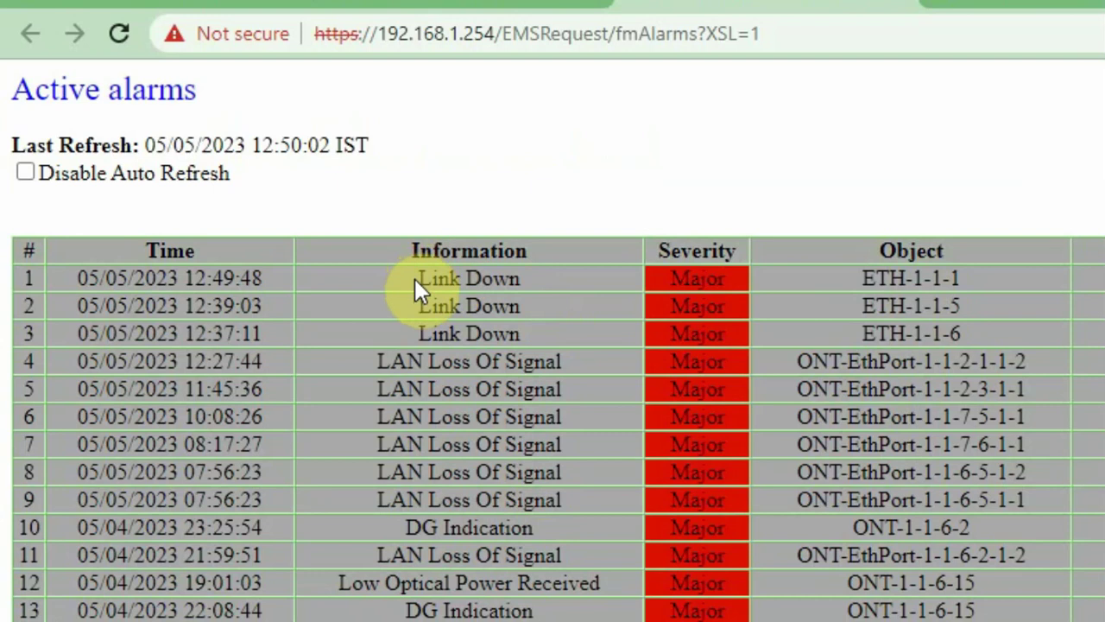
{"action": "left_click_drag", "start_coordinate": [419, 280], "coordinate": [591, 285]}
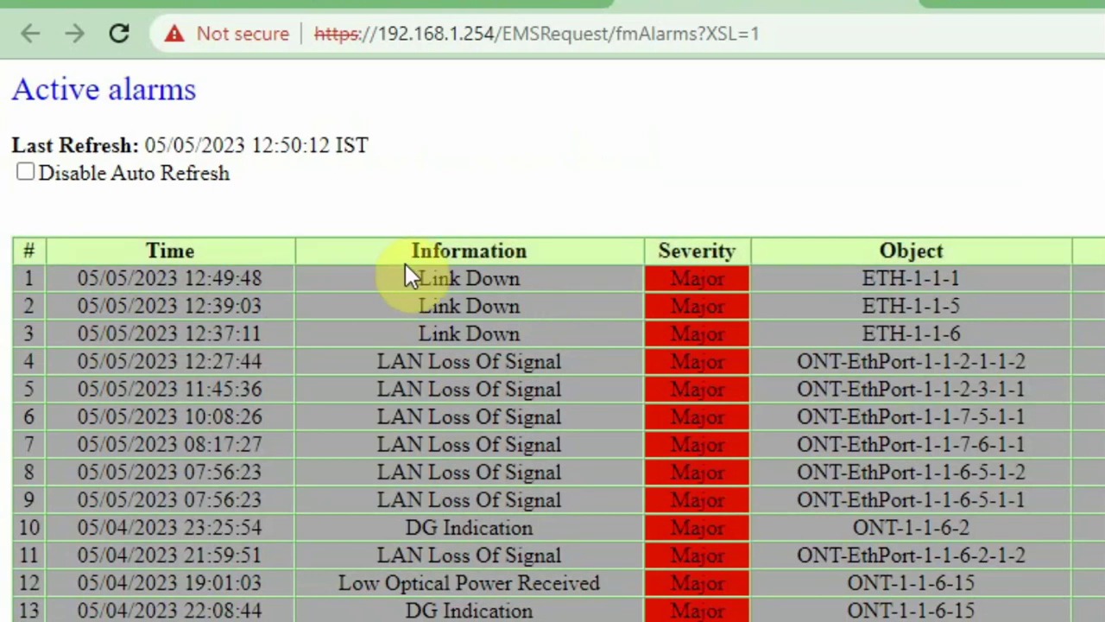
{"action": "left_click_drag", "start_coordinate": [420, 278], "coordinate": [544, 285]}
{"action": "left_click_drag", "start_coordinate": [259, 280], "coordinate": [149, 273]}
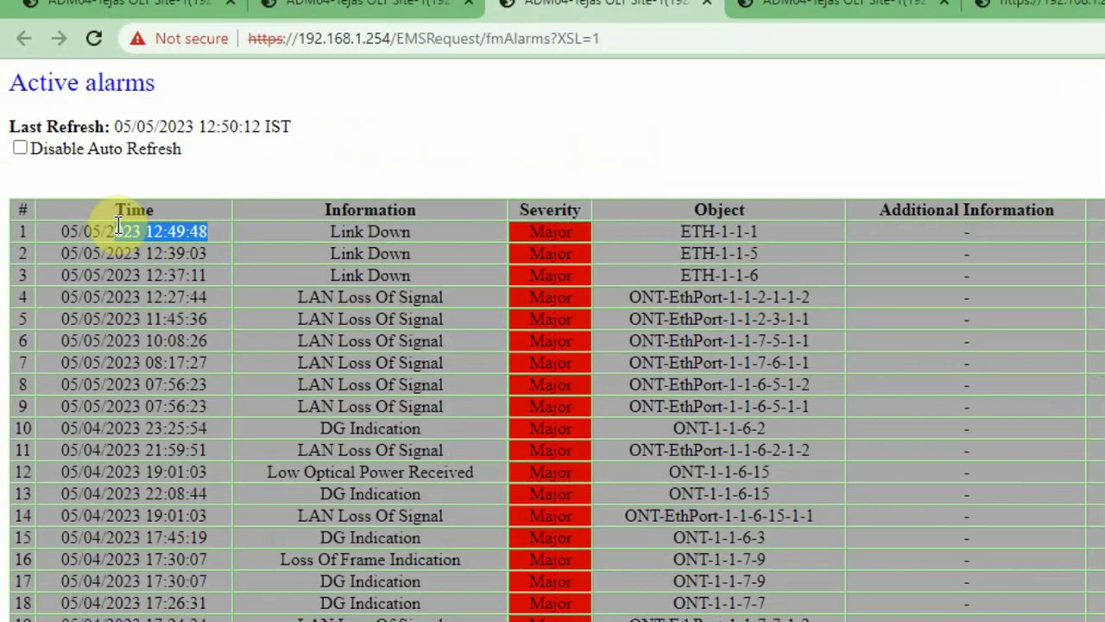
{"action": "left_click_drag", "start_coordinate": [119, 227], "coordinate": [122, 221]}
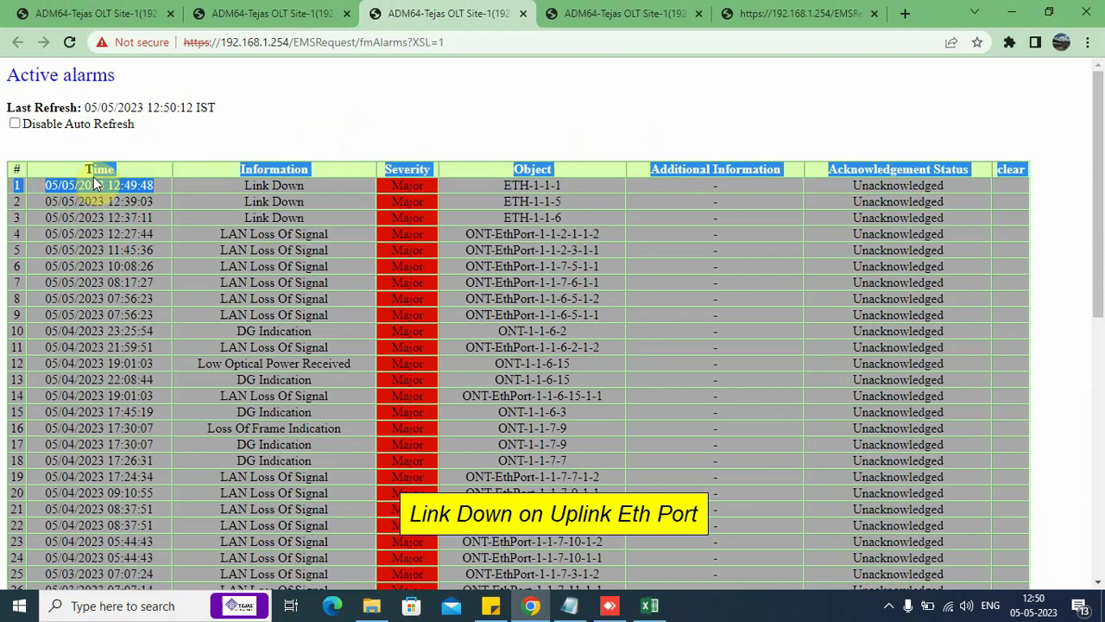
{"action": "left_click", "coordinate": [136, 179]}
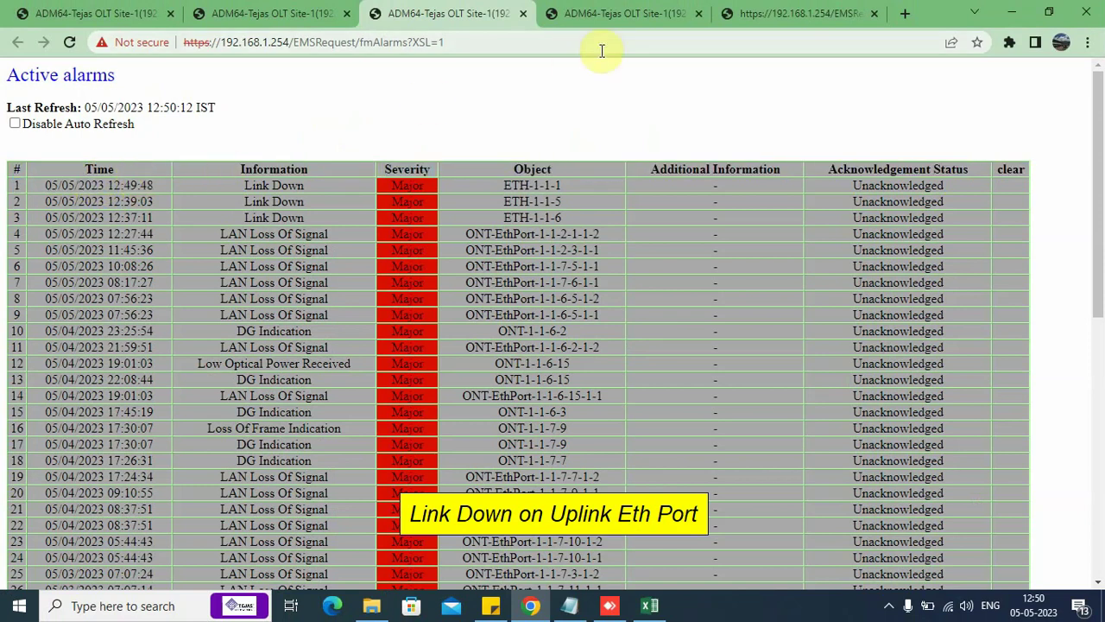
- Open the All Events page, reload it, and examine the newest event row for ETH-1-1-1
{"action": "left_click", "coordinate": [757, 22]}
{"action": "left_click", "coordinate": [66, 112]}
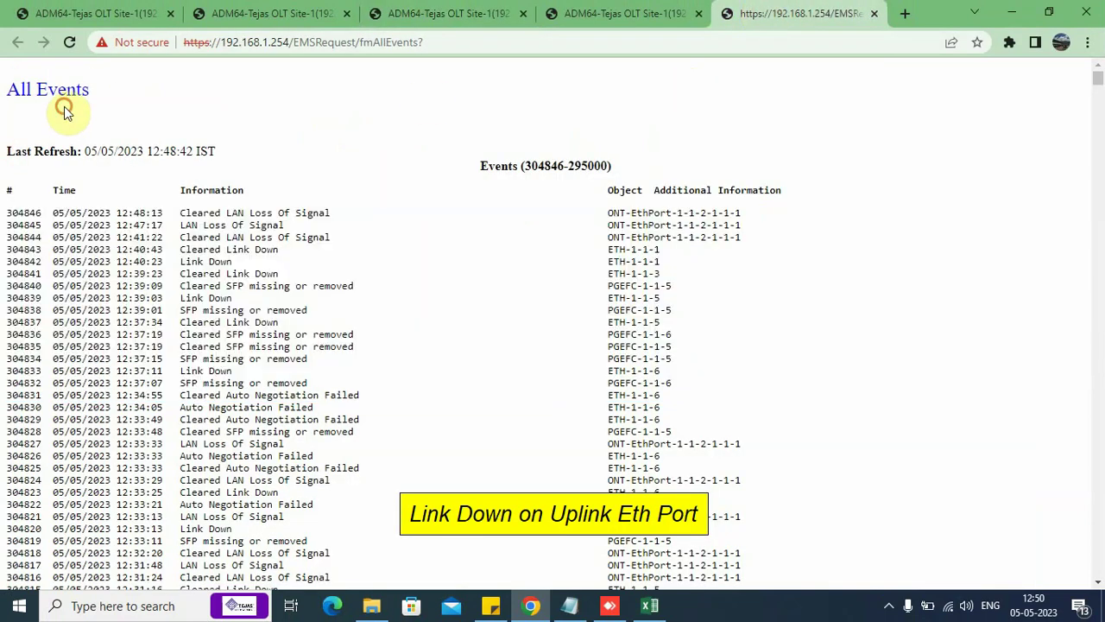
{"action": "left_click", "coordinate": [73, 41]}
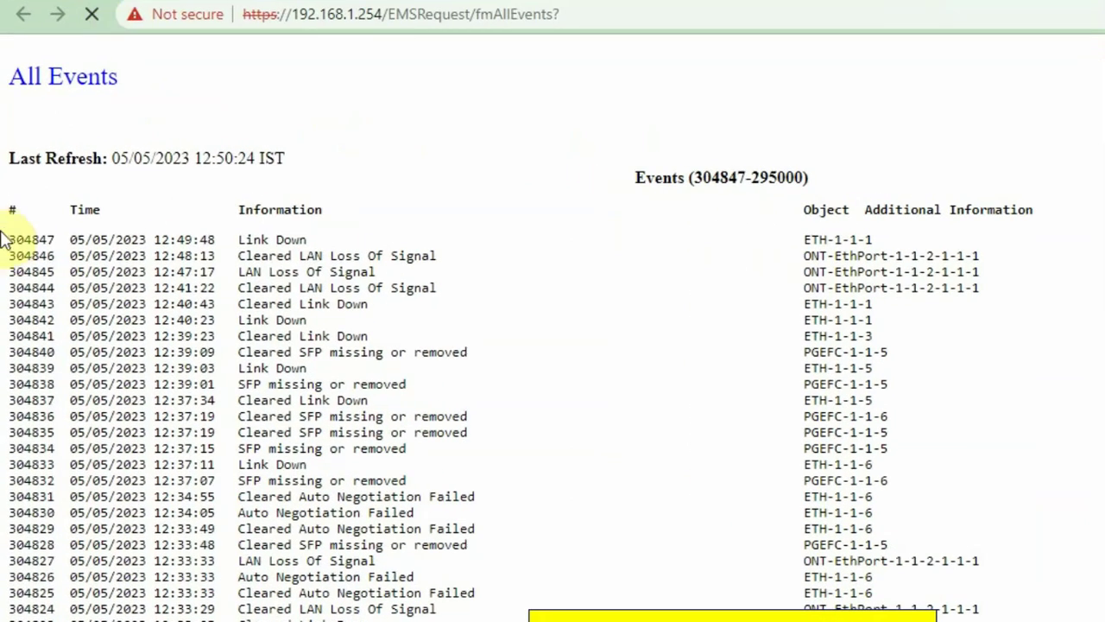
{"action": "left_click_drag", "start_coordinate": [16, 240], "coordinate": [906, 240]}
{"action": "left_click", "coordinate": [899, 233]}
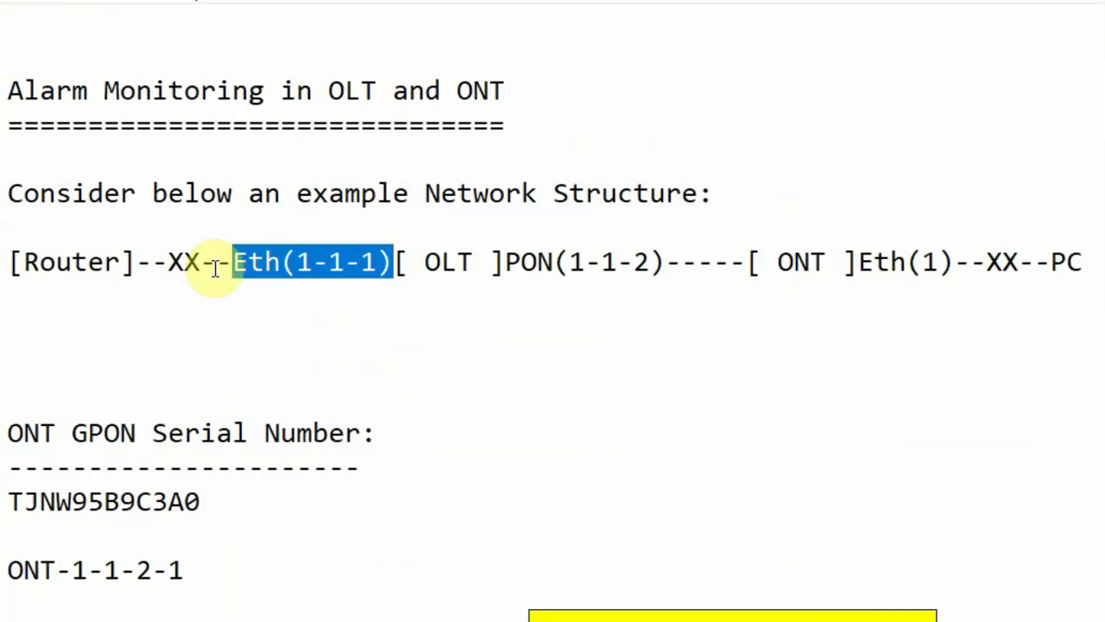
- In Notepad, restore the link between the Router and the OLT's Eth(1-1-1) port by replacing "XX" with "--"
{"action": "left_click", "coordinate": [205, 264]}
{"action": "key", "text": "BackSpace"}
{"action": "key", "text": "BackSpace"}
{"action": "type", "text": "--"}
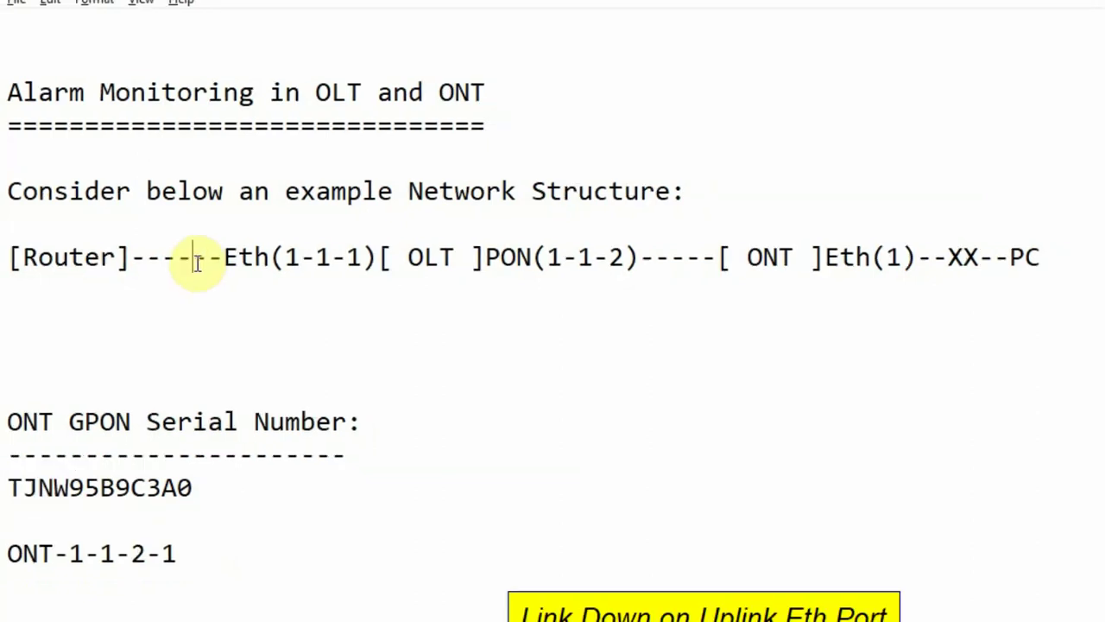
{"action": "left_click_drag", "start_coordinate": [136, 263], "coordinate": [221, 263]}
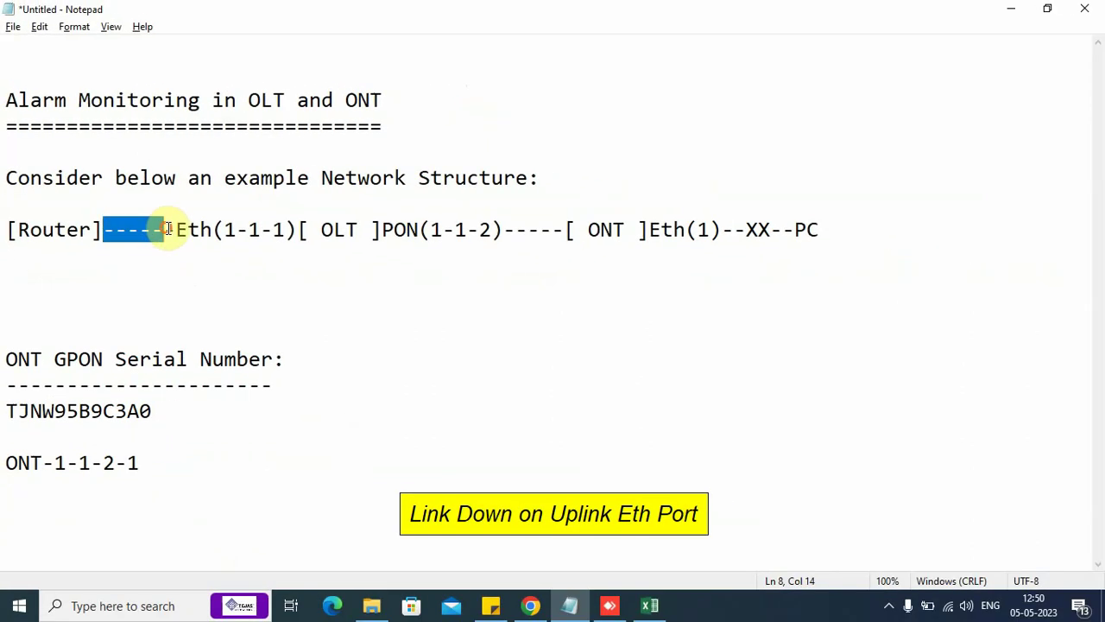
{"action": "left_click", "coordinate": [158, 244]}
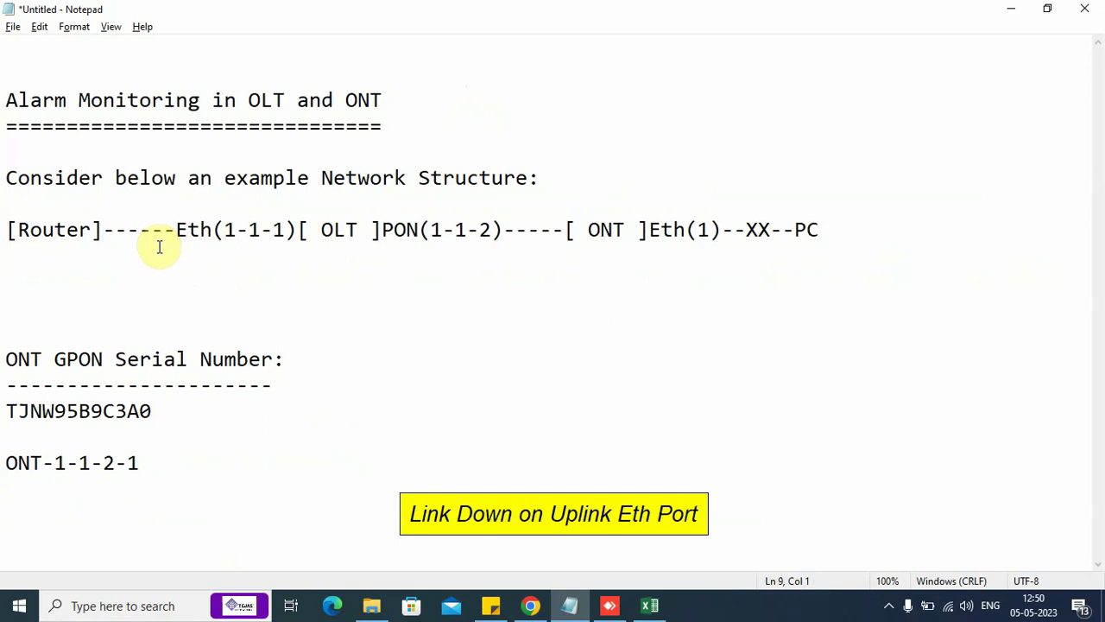
- Switch to Chrome's Active Alarms page and examine the Link Down alarm row for ETH-1-1-1
{"action": "left_click", "coordinate": [530, 606]}
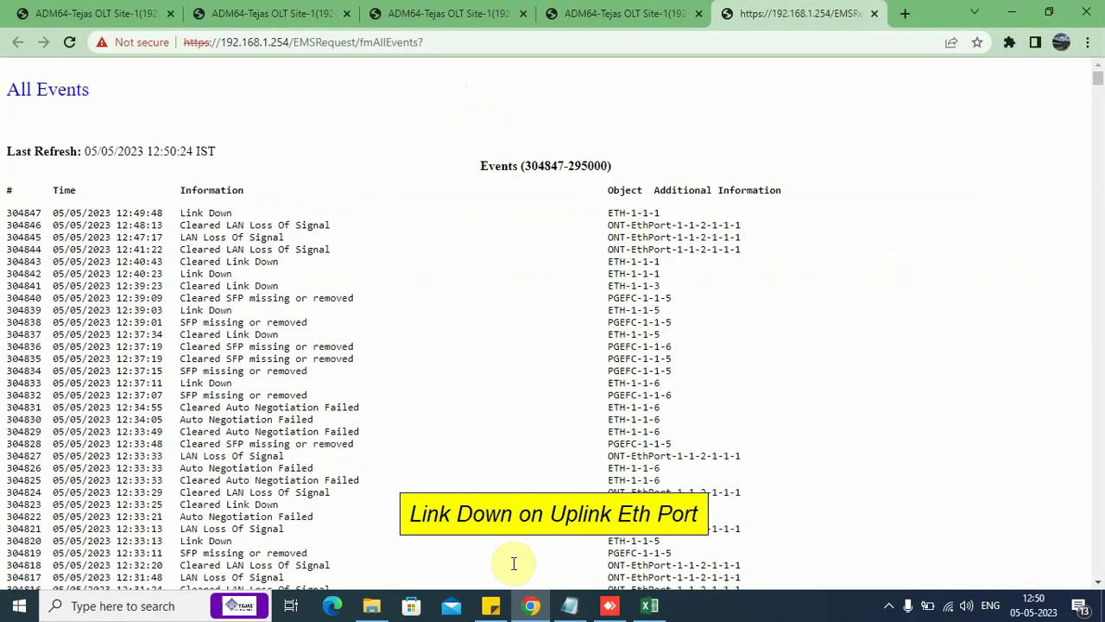
{"action": "left_click", "coordinate": [463, 10]}
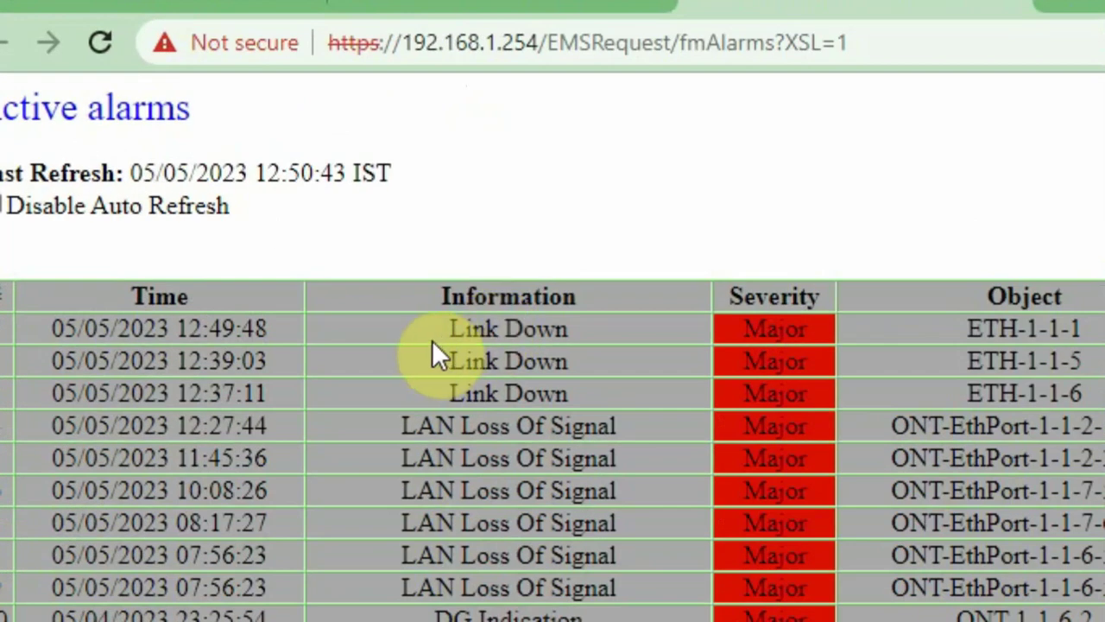
{"action": "left_click_drag", "start_coordinate": [442, 329], "coordinate": [1085, 333]}
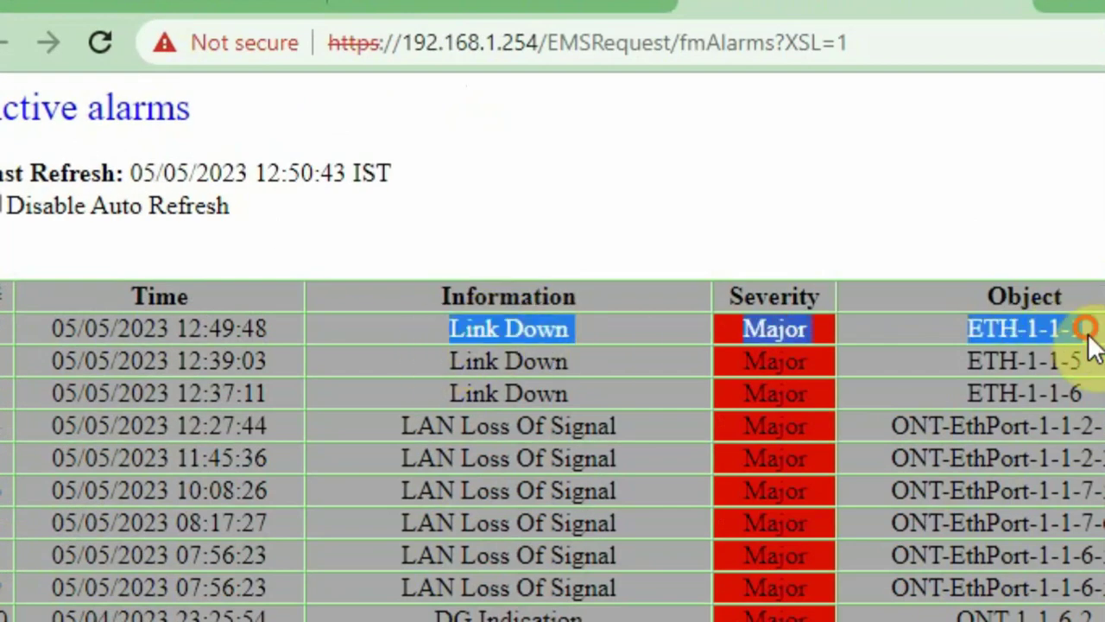
{"action": "left_click", "coordinate": [602, 170]}
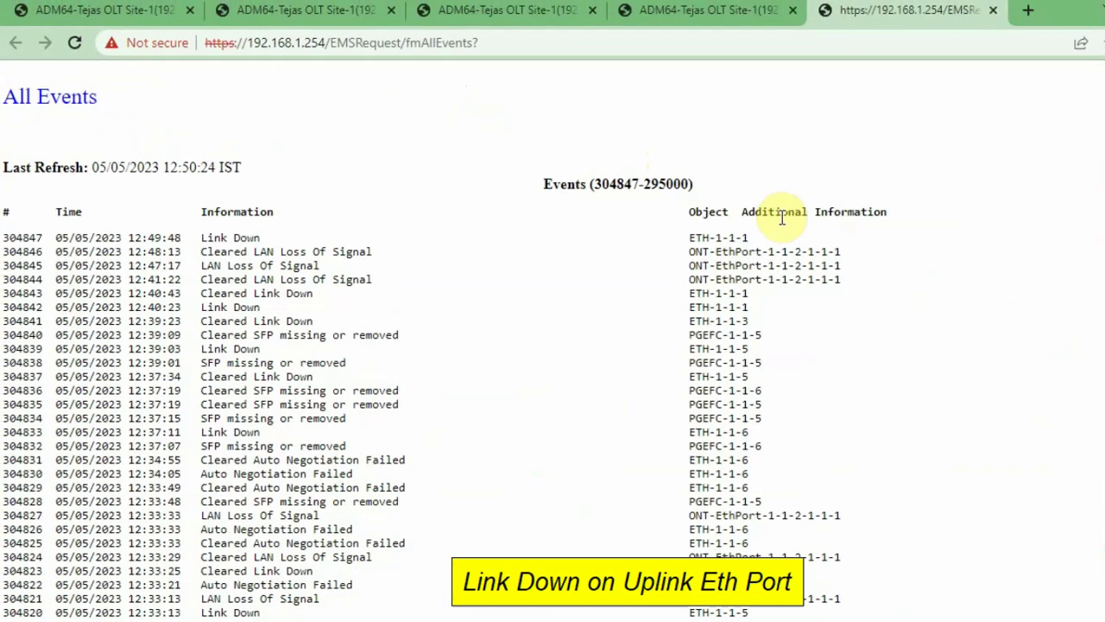
- Reload the All Events page, examine the newest ETH-1-1-1 event's time, and compare it with the Router-to-Eth(1-1-1) link in Notepad
{"action": "left_click", "coordinate": [71, 42]}
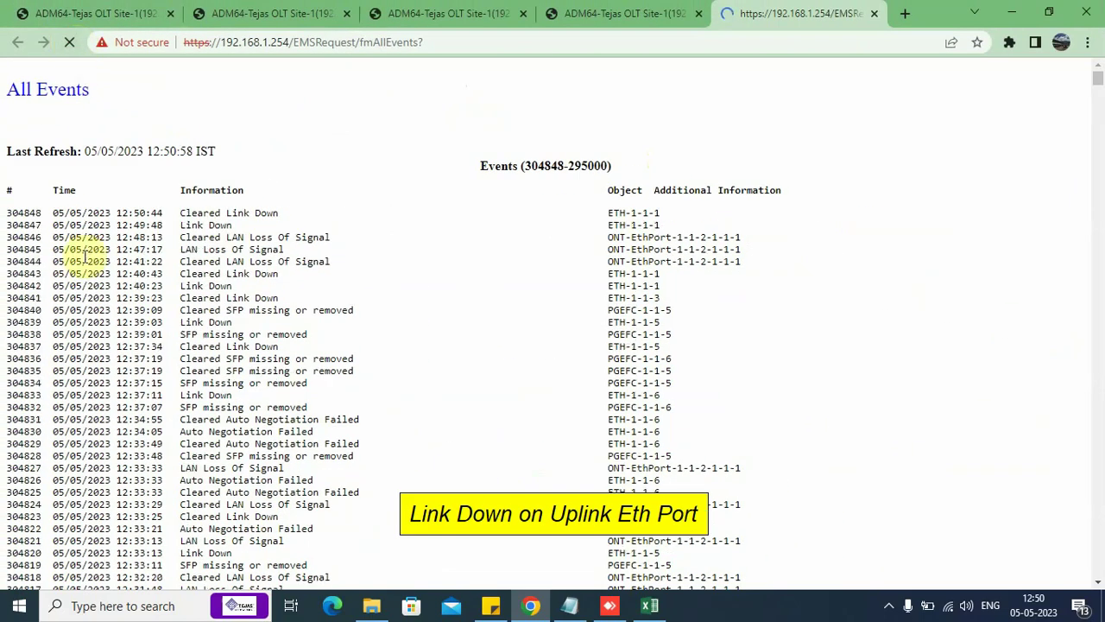
{"action": "left_click_drag", "start_coordinate": [5, 216], "coordinate": [662, 216]}
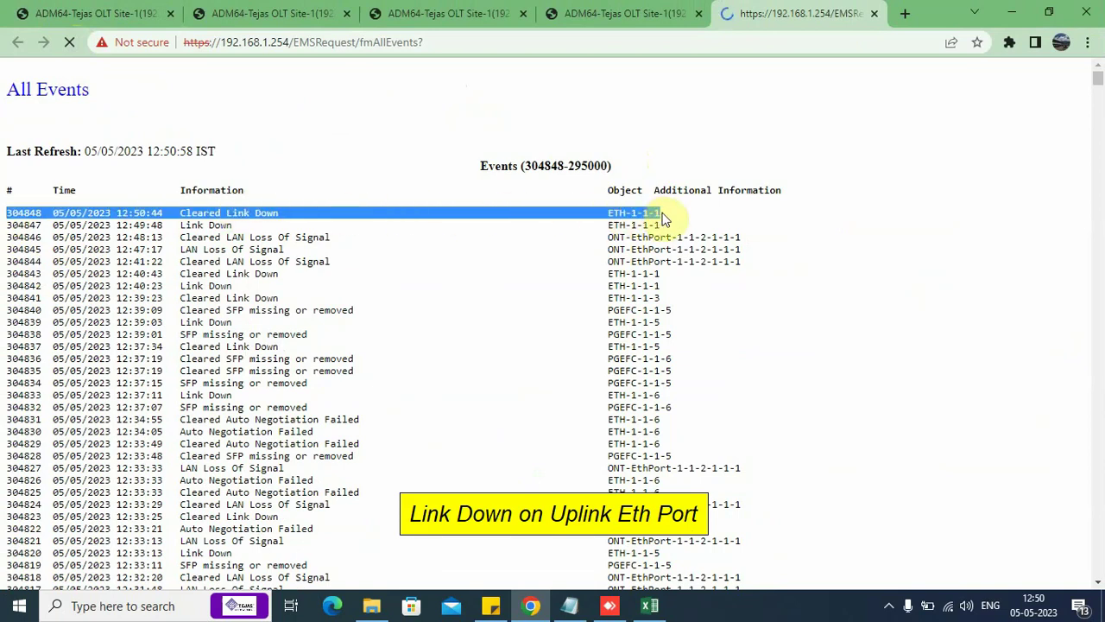
{"action": "left_click_drag", "start_coordinate": [973, 309], "coordinate": [950, 311]}
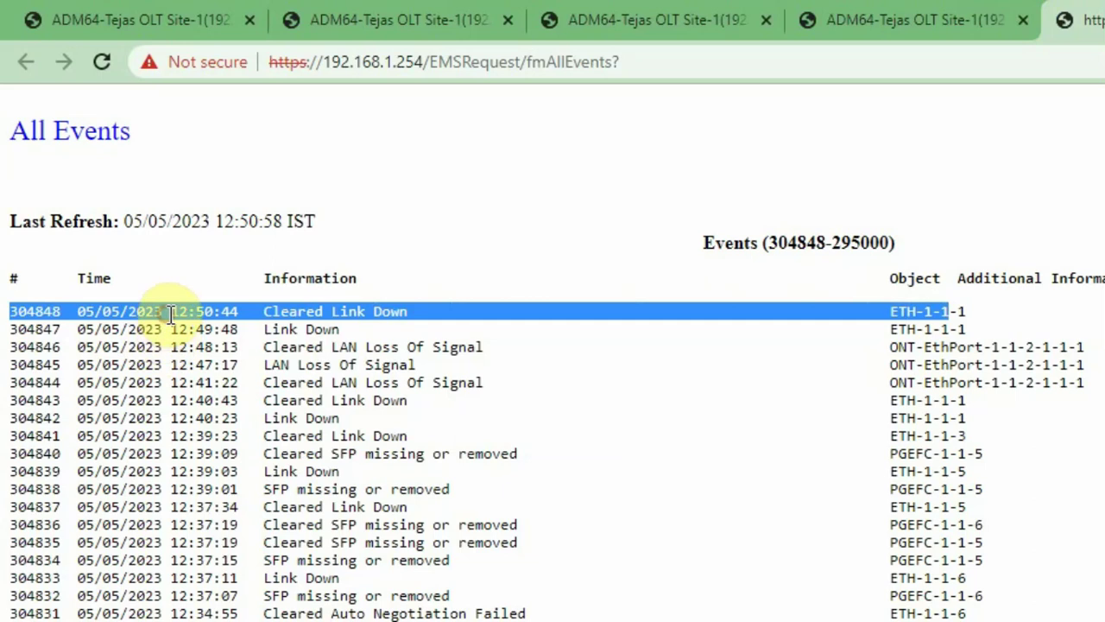
{"action": "left_click_drag", "start_coordinate": [173, 313], "coordinate": [239, 314]}
{"action": "left_click", "coordinate": [245, 304]}
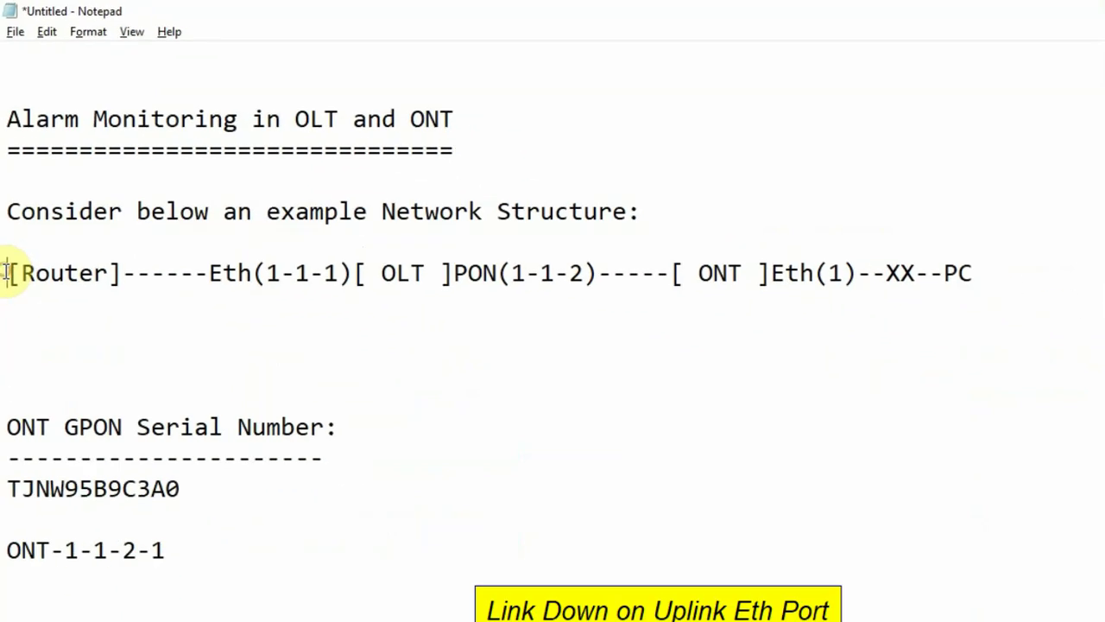
{"action": "left_click_drag", "start_coordinate": [7, 274], "coordinate": [343, 274]}
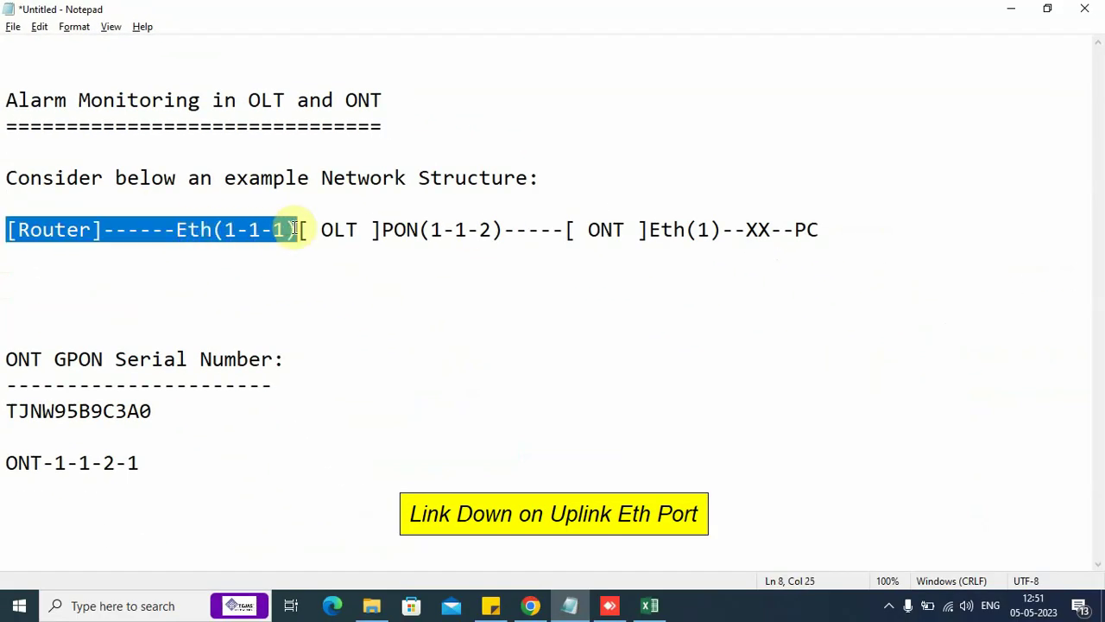
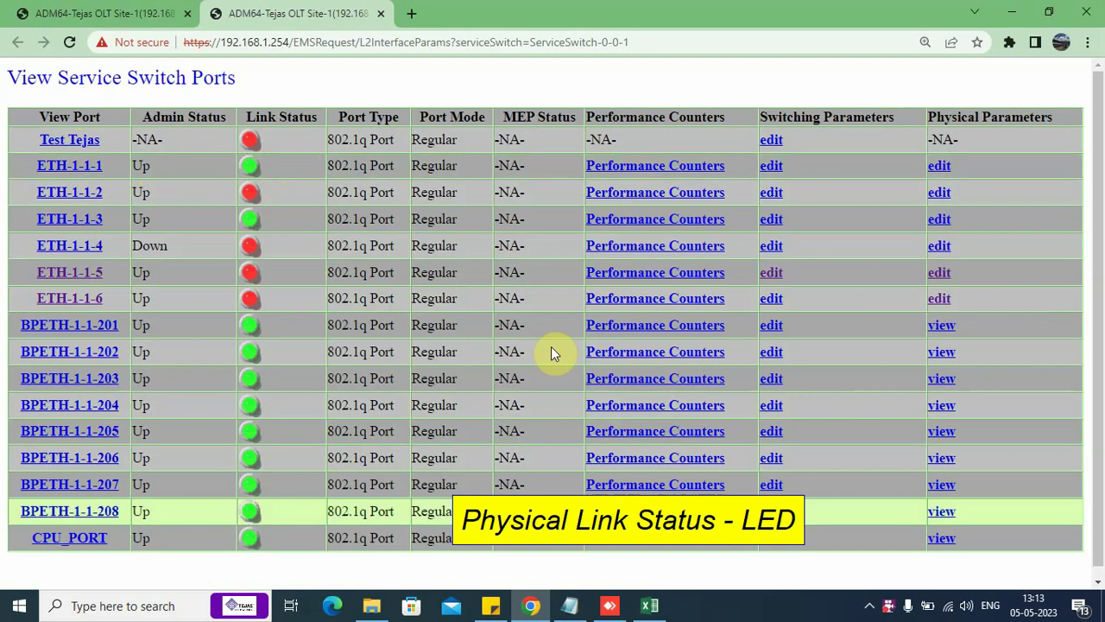
- Review the Router-to-Eth(1-1-1) link in Notepad, and reload Chrome's View Service Switch Ports page to check the ETH-1-1-1 link status
{"action": "left_click", "coordinate": [570, 605]}
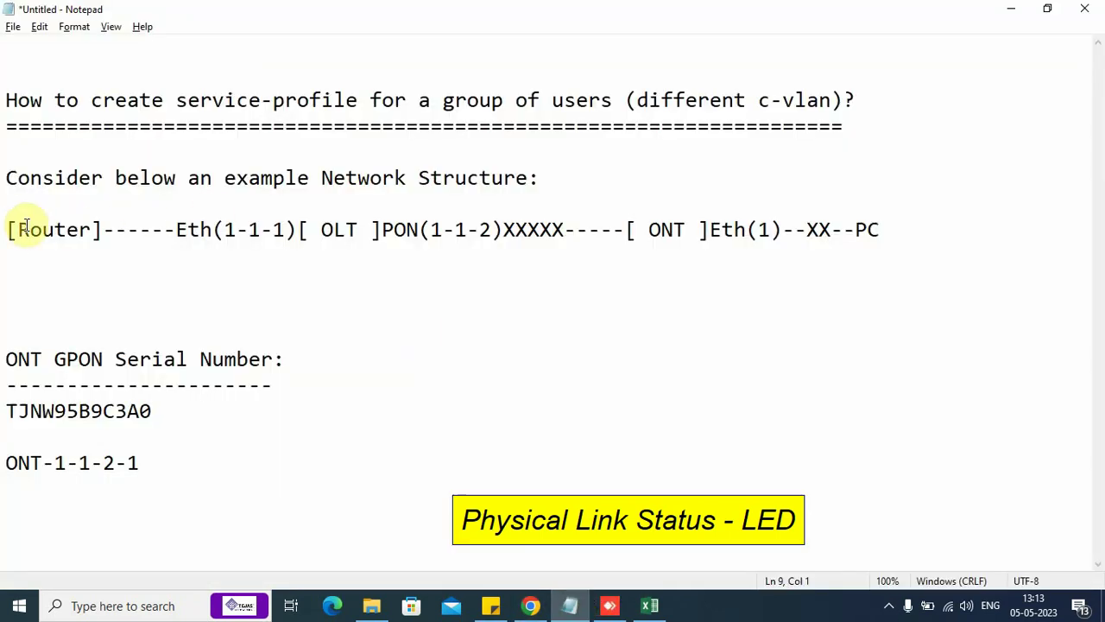
{"action": "left_click_drag", "start_coordinate": [10, 230], "coordinate": [298, 230]}
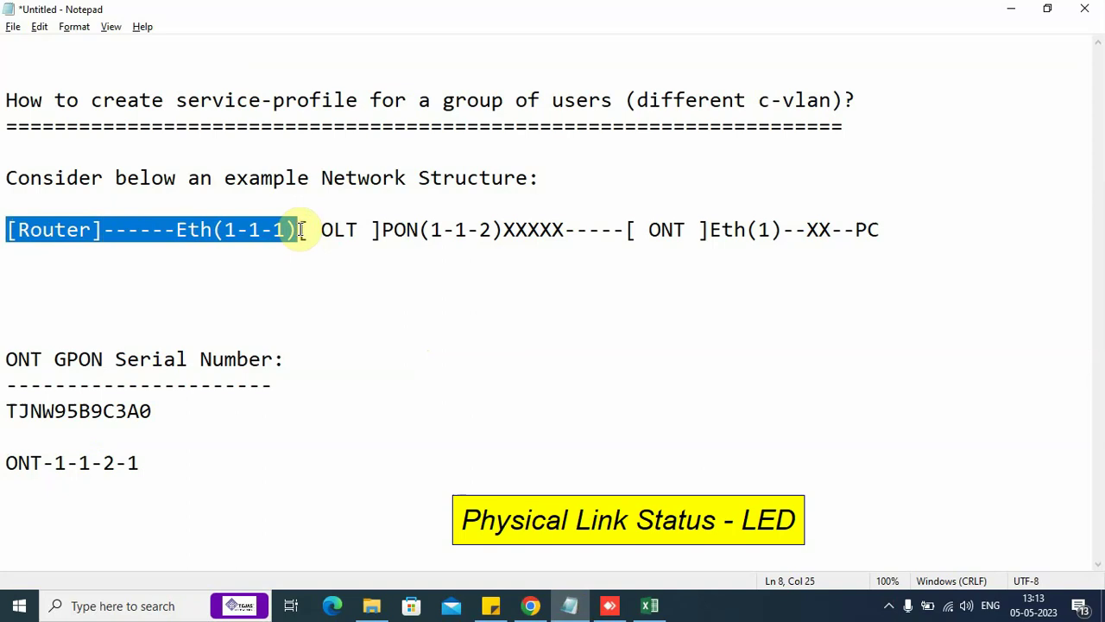
{"action": "left_click", "coordinate": [300, 230]}
{"action": "key", "text": "alt+Tab"}
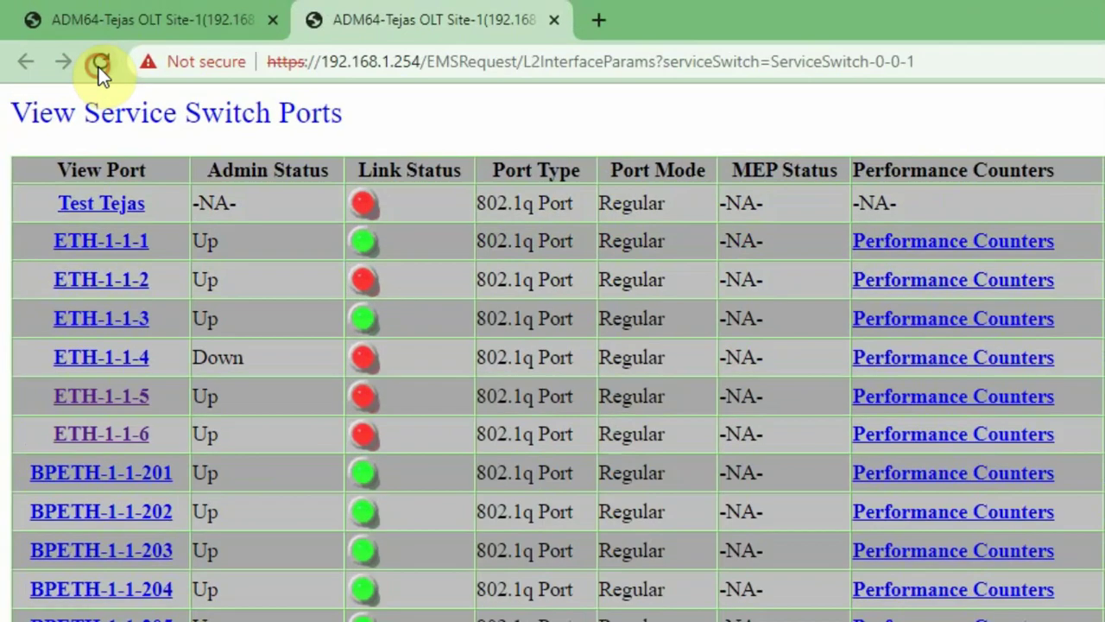
{"action": "left_click", "coordinate": [98, 62]}
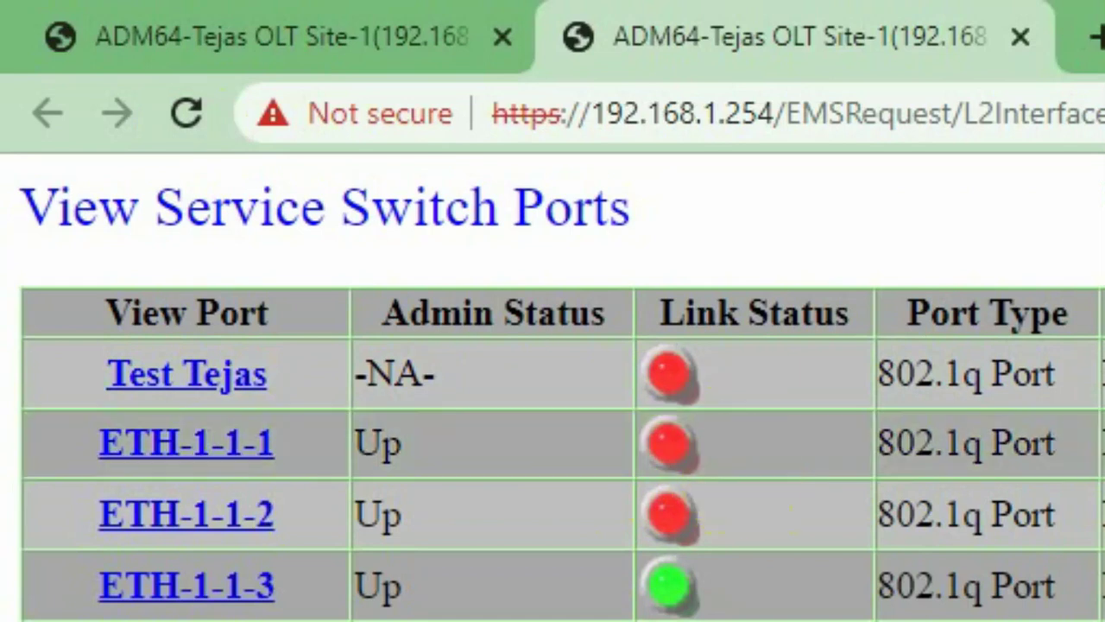
- Highlight the dashed Router-to-OLT link in Notepad, and reload the View Service Switch Ports page in Chrome to recheck the ETH-1-1-1 link status
{"action": "key", "text": "alt+Tab"}
{"action": "left_click", "coordinate": [395, 595]}
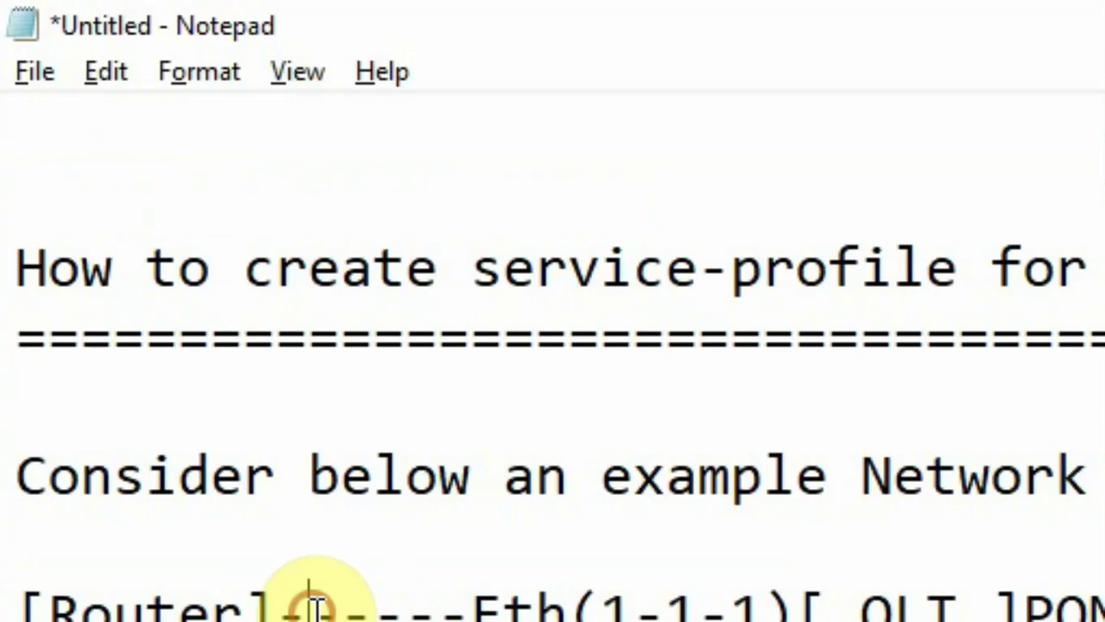
{"action": "left_click_drag", "start_coordinate": [308, 604], "coordinate": [447, 602]}
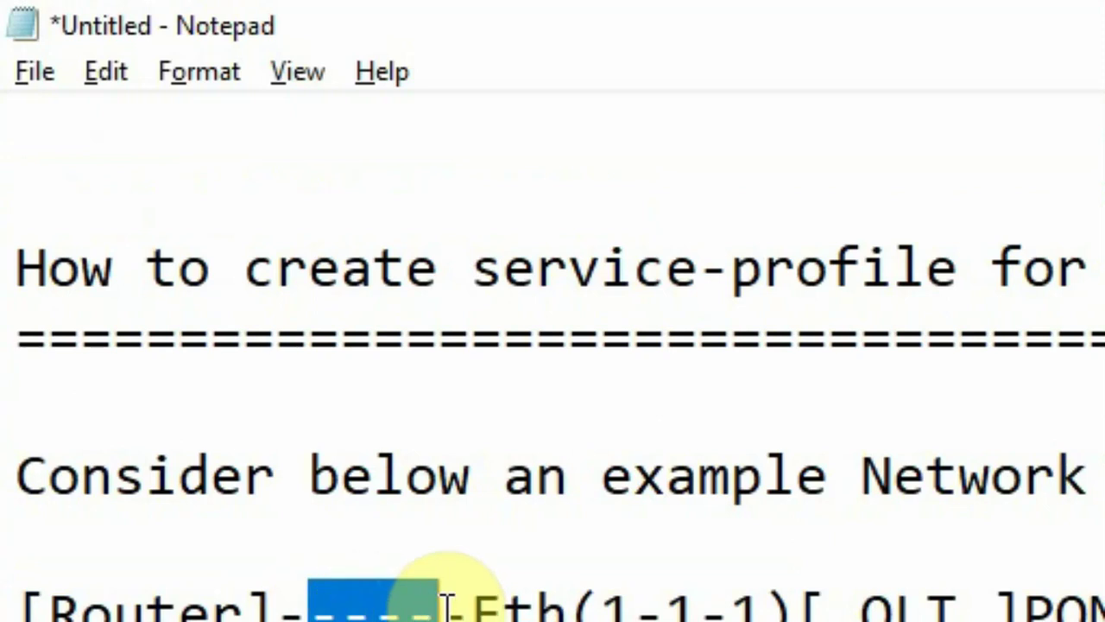
{"action": "key", "text": "alt+Tab"}
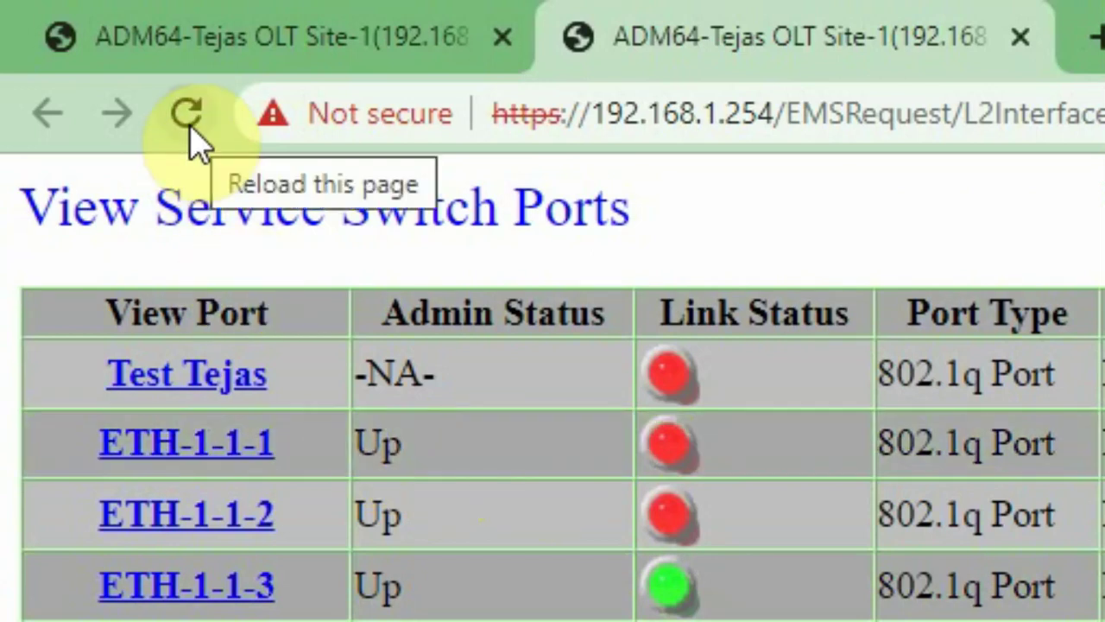
{"action": "left_click", "coordinate": [191, 126]}
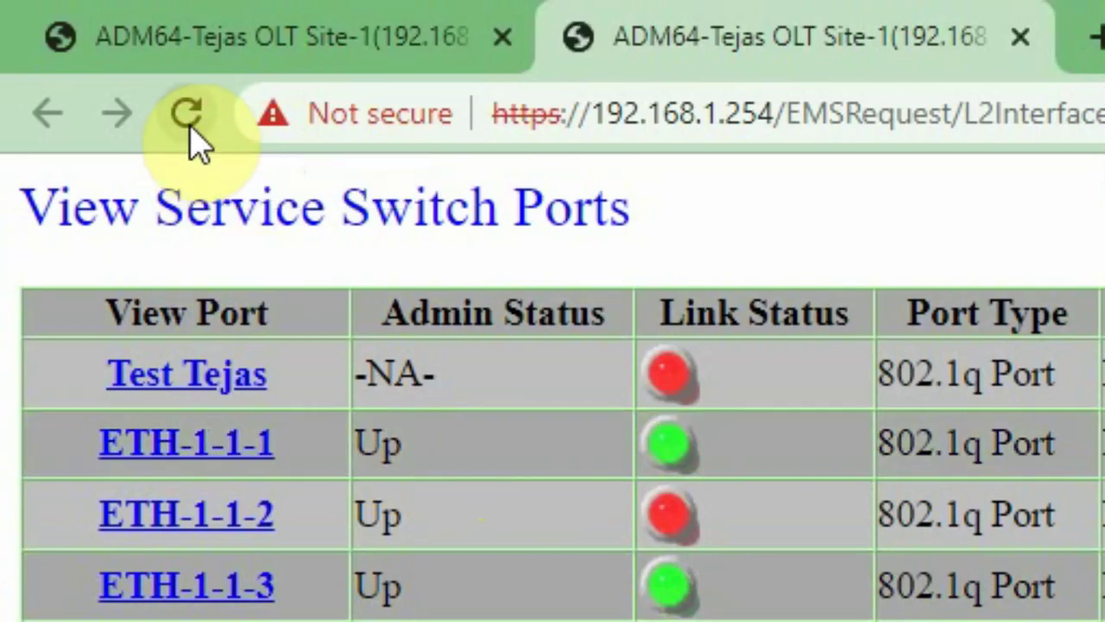
{"action": "left_click", "coordinate": [198, 125]}
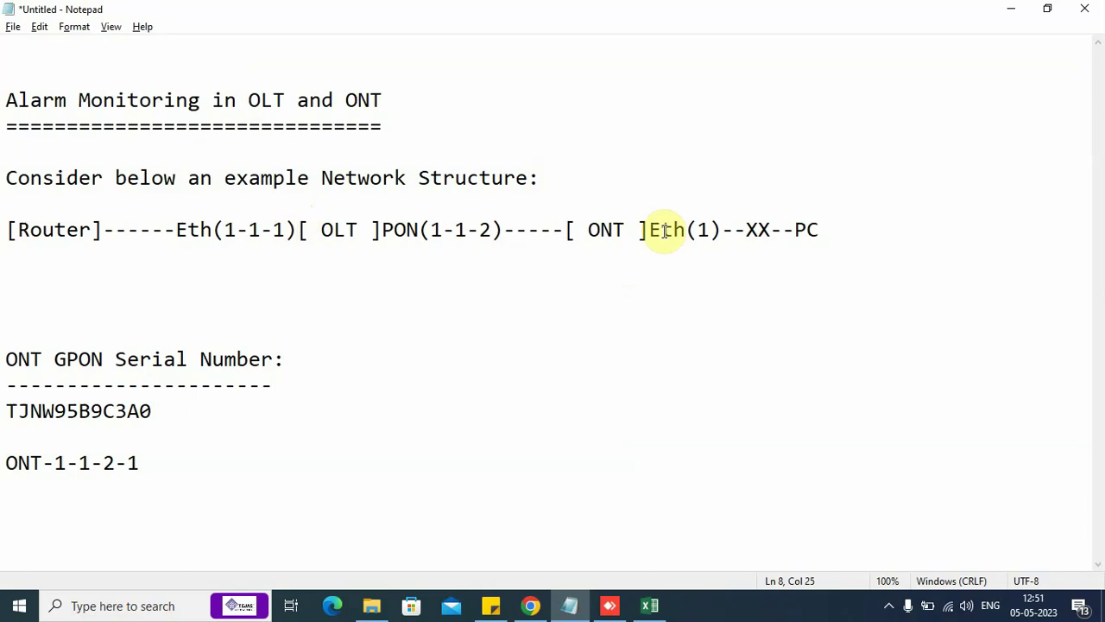
- Highlight the ONT in the Notepad network diagram, and switch to Chrome to display the ONT List
{"action": "left_click_drag", "start_coordinate": [564, 230], "coordinate": [644, 221]}
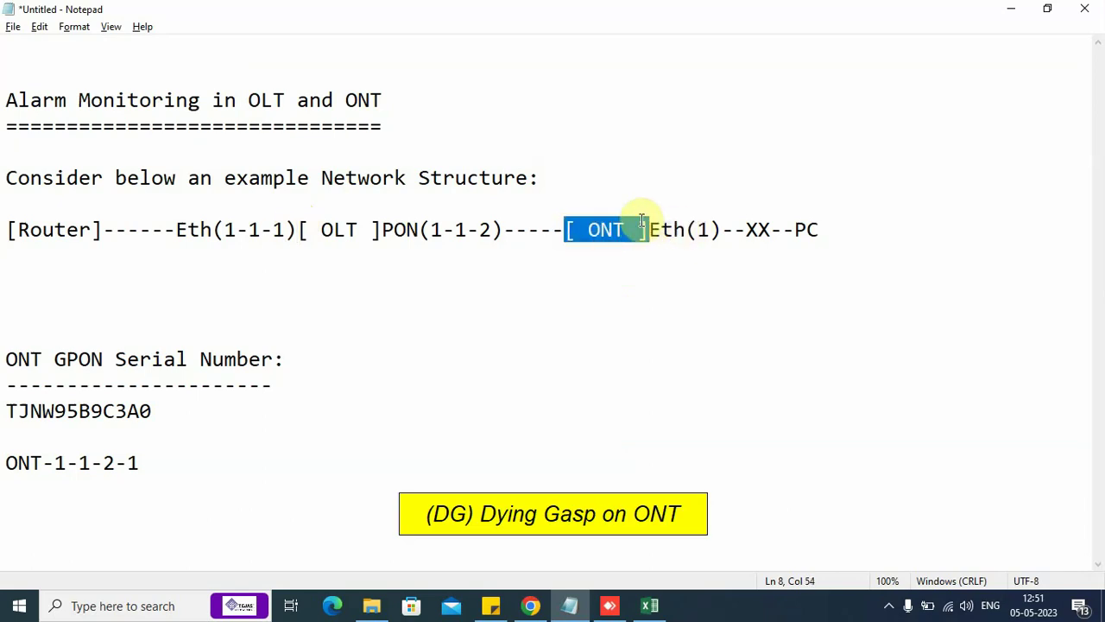
{"action": "left_click", "coordinate": [641, 220]}
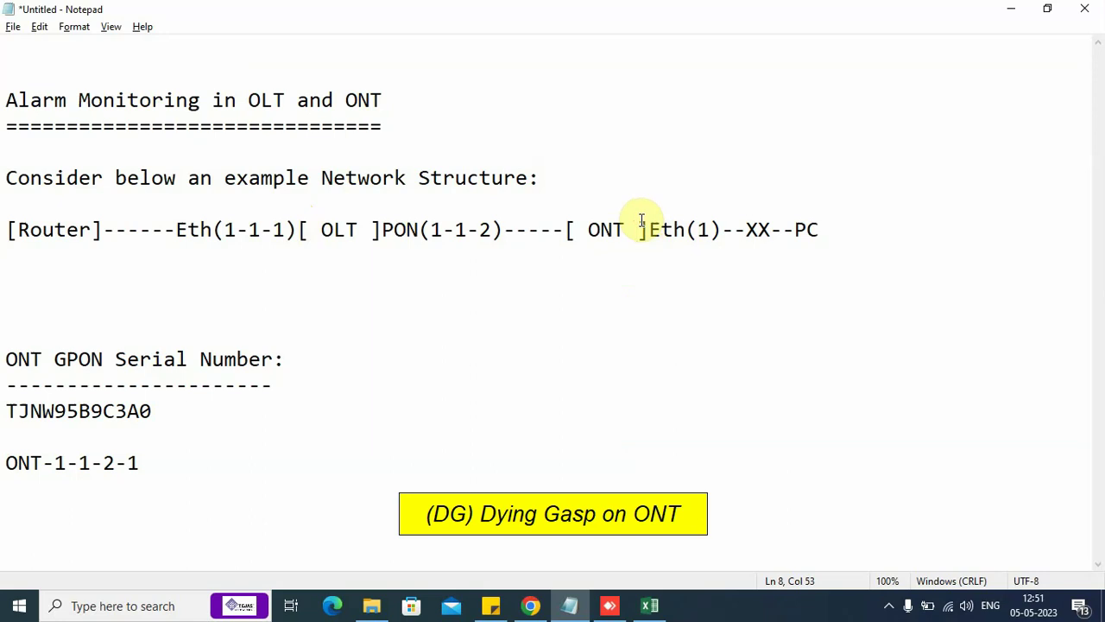
{"action": "left_click", "coordinate": [530, 605]}
{"action": "left_click", "coordinate": [278, 24]}
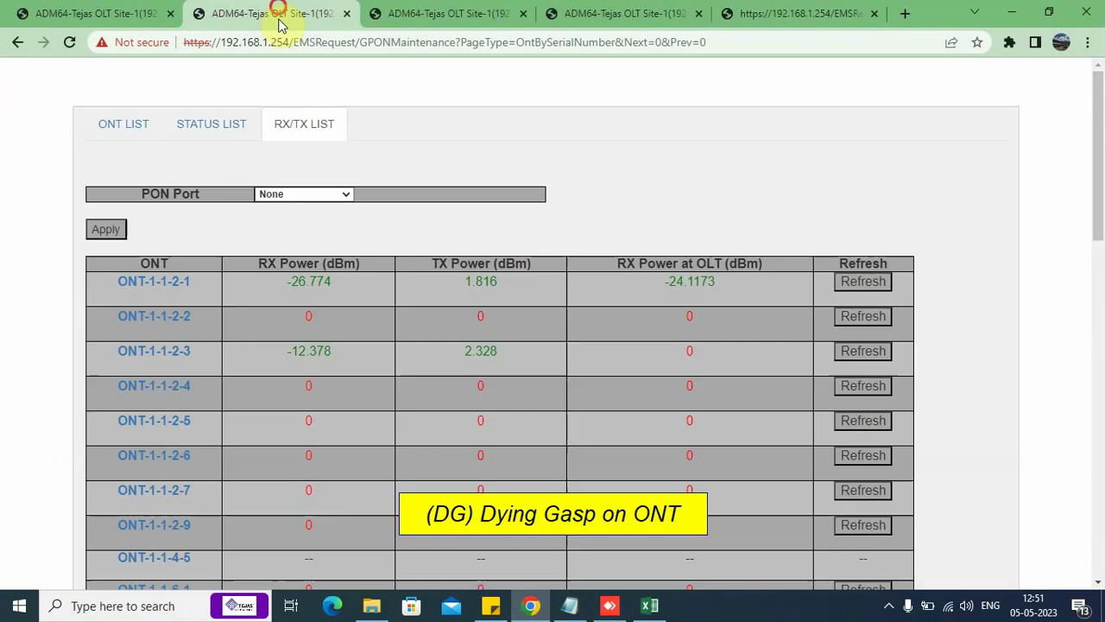
{"action": "left_click", "coordinate": [125, 125]}
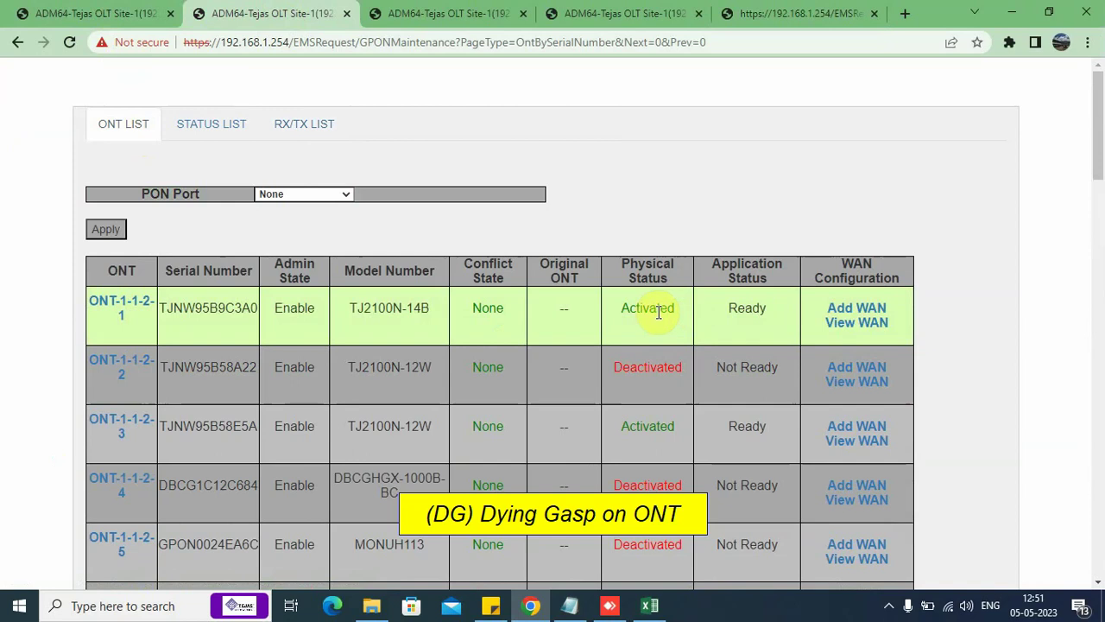
- Reload the ONT List and check the Physical Status of ONT-1-1-2-1
{"action": "left_click", "coordinate": [57, 32]}
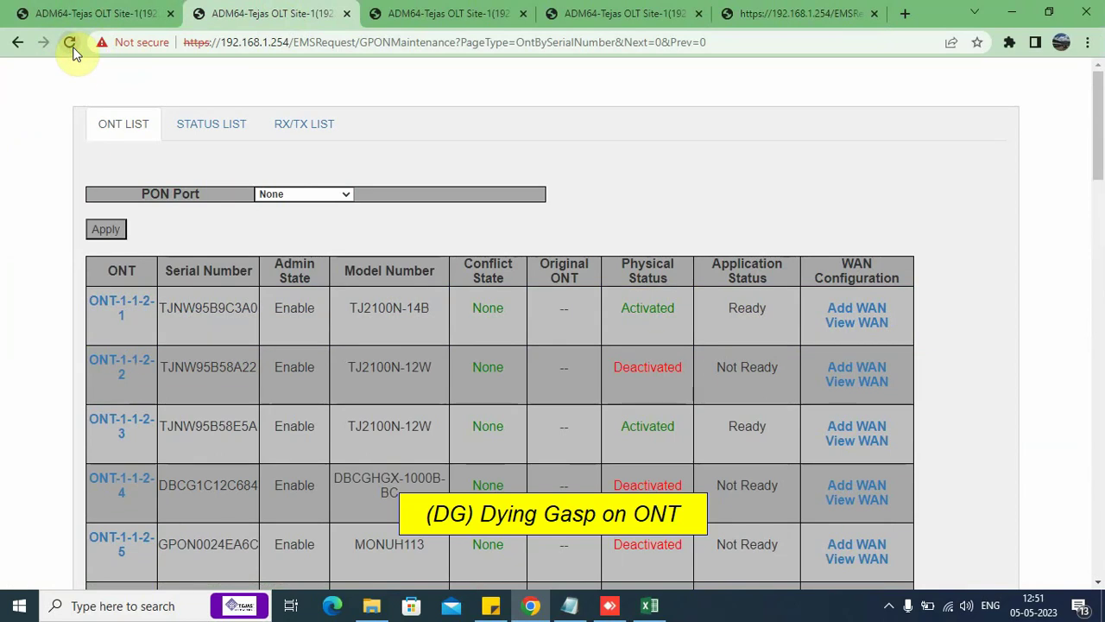
{"action": "left_click", "coordinate": [682, 310]}
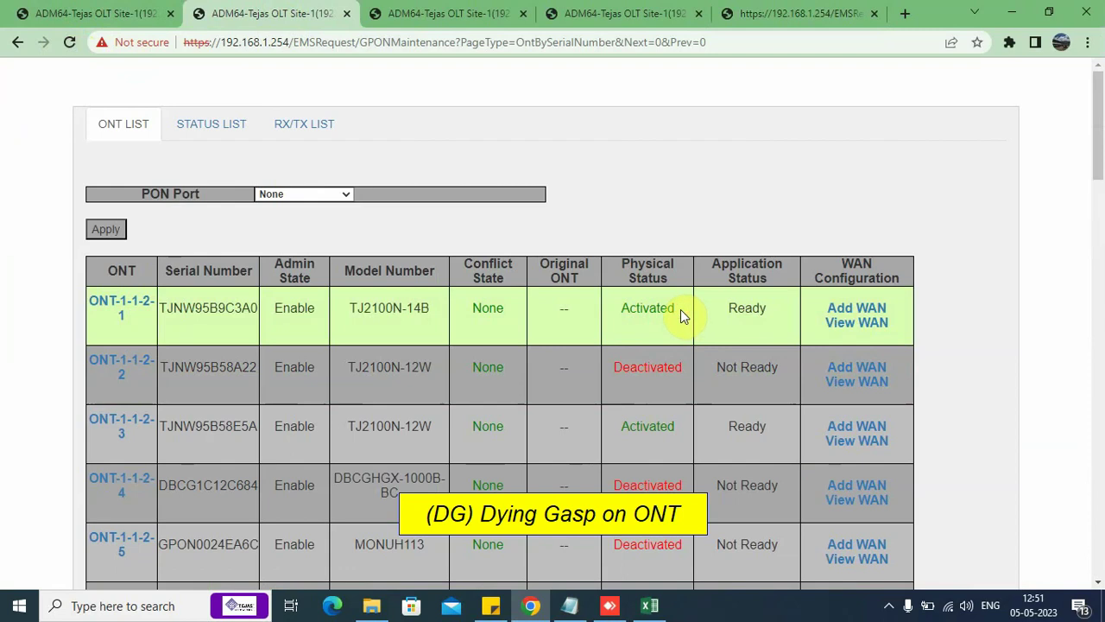
{"action": "left_click", "coordinate": [69, 42]}
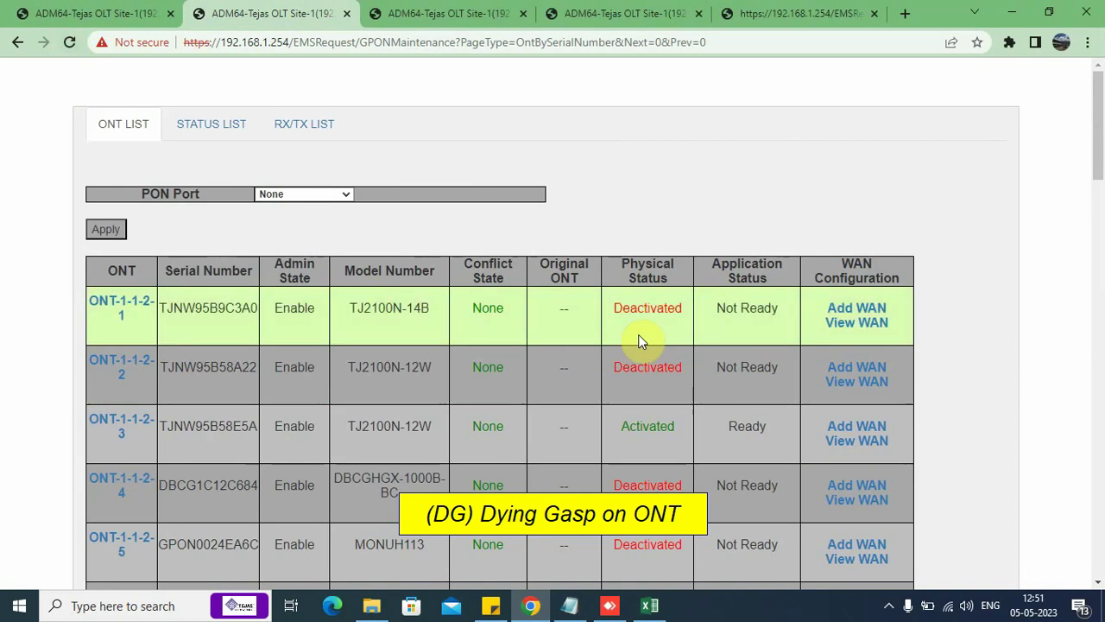
{"action": "left_click_drag", "start_coordinate": [613, 309], "coordinate": [688, 315]}
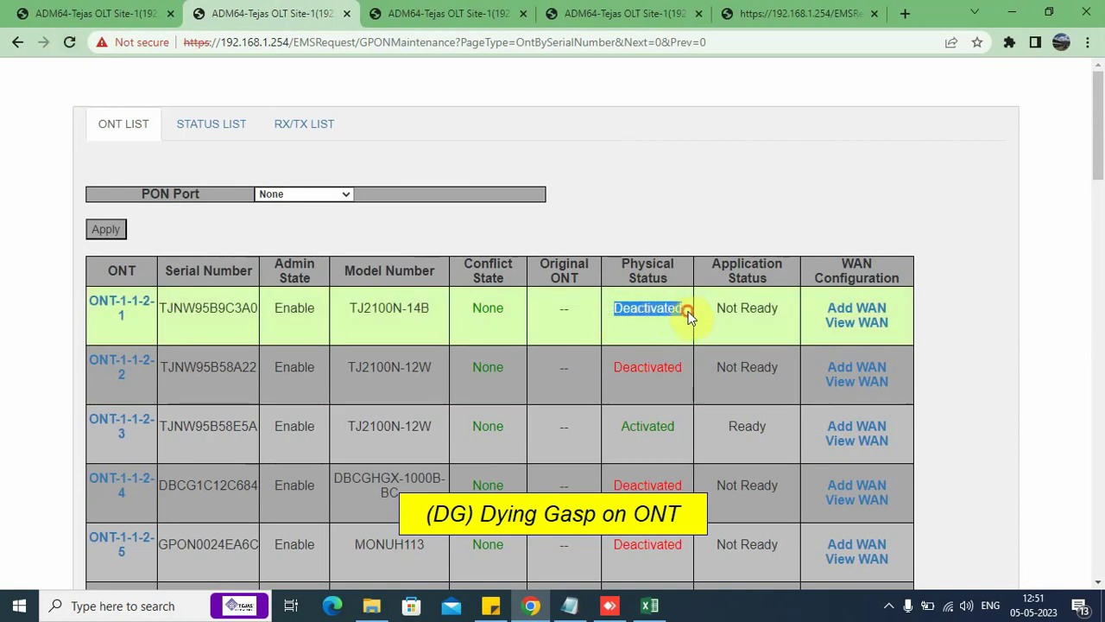
{"action": "left_click", "coordinate": [688, 316]}
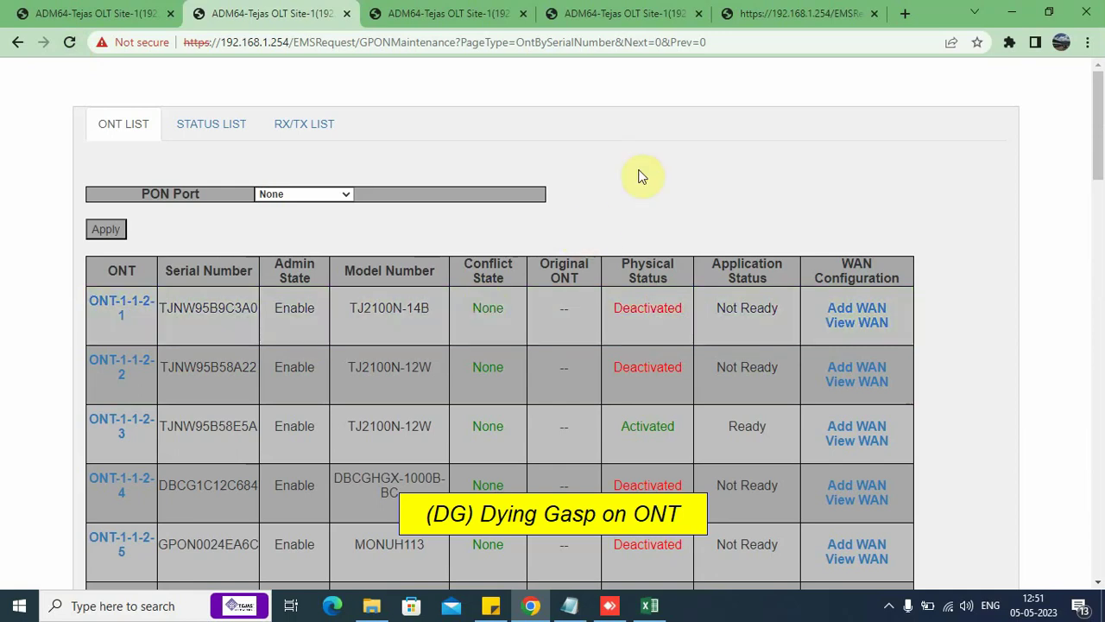
- Display the Active alarms page and highlight the DG Indication alarm on ONT-1-1-2-1, including its time and object
{"action": "left_click", "coordinate": [434, 26]}
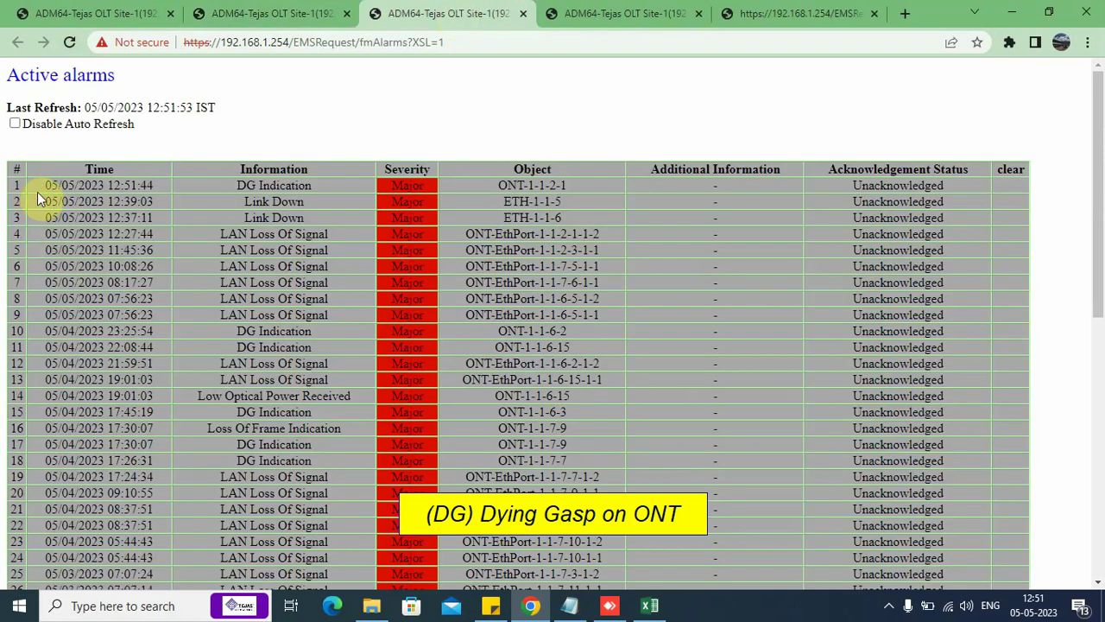
{"action": "left_click_drag", "start_coordinate": [45, 186], "coordinate": [325, 184]}
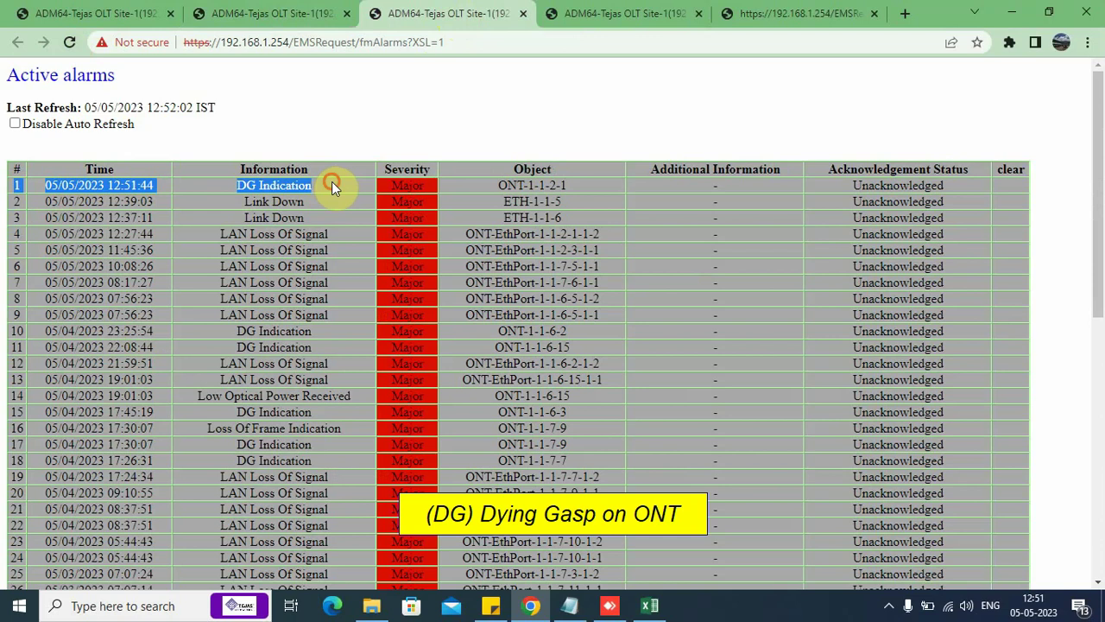
{"action": "left_click_drag", "start_coordinate": [233, 184], "coordinate": [252, 185]}
{"action": "left_click_drag", "start_coordinate": [439, 215], "coordinate": [559, 208]}
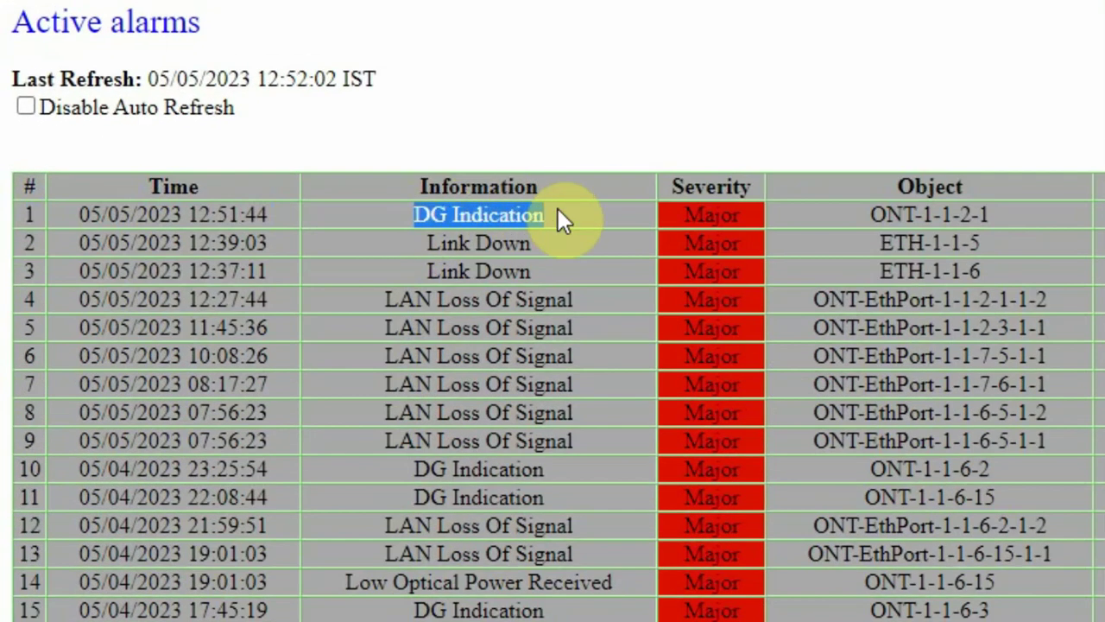
{"action": "left_click", "coordinate": [560, 208]}
{"action": "left_click_drag", "start_coordinate": [871, 227], "coordinate": [995, 218]}
{"action": "left_click_drag", "start_coordinate": [283, 222], "coordinate": [192, 210]}
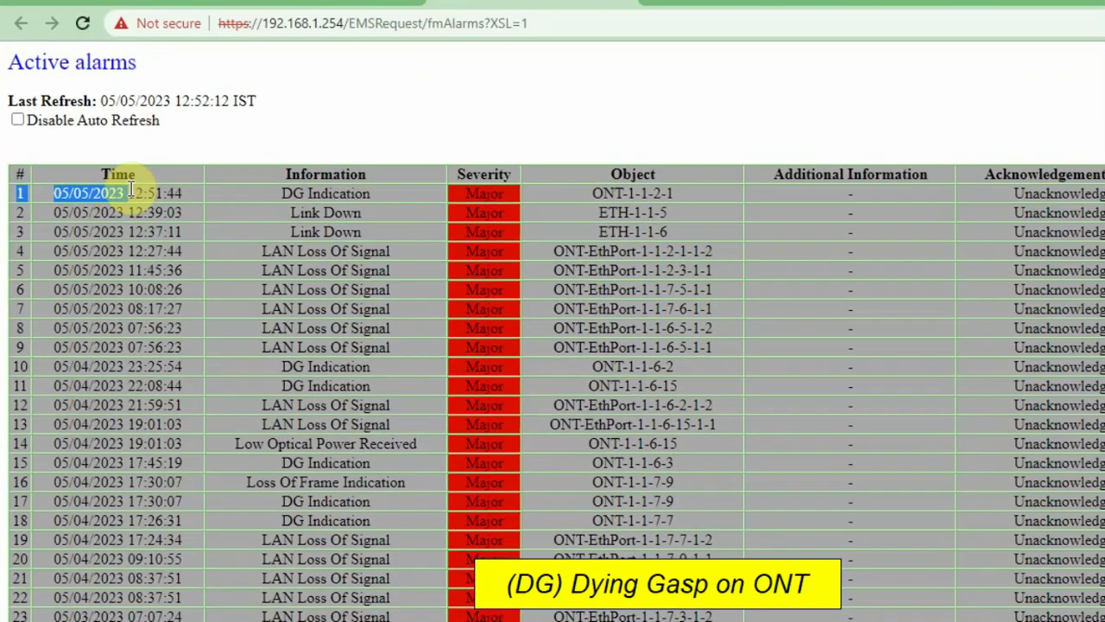
{"action": "left_click", "coordinate": [177, 207]}
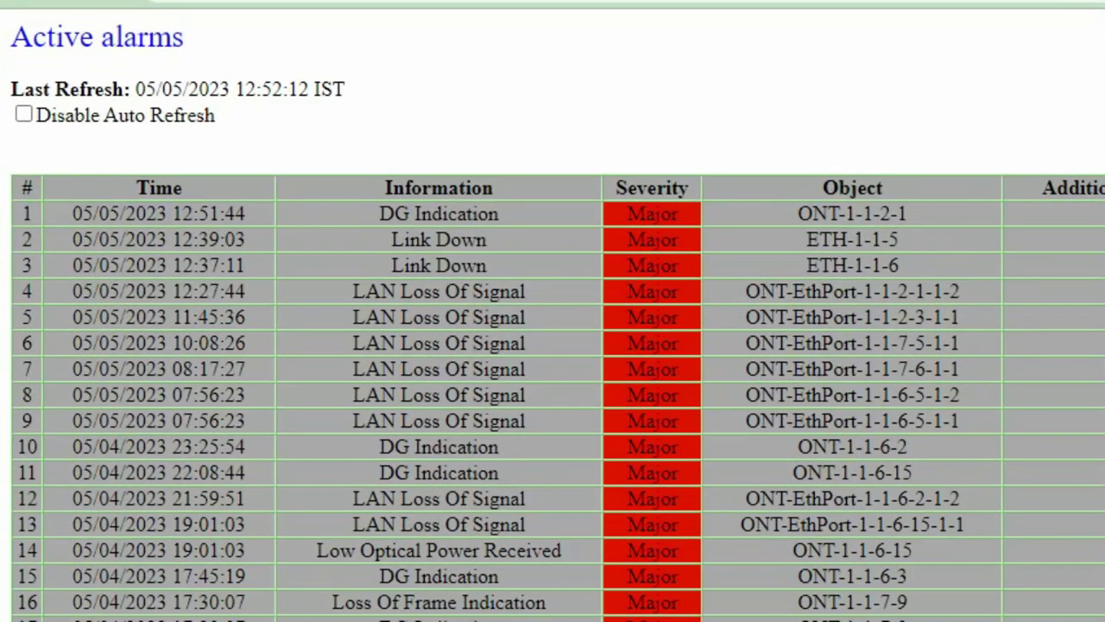
- Display the All Events page and highlight the DG Indication event for ONT-1-1-2-1
{"action": "key", "text": "ctrl+Tab"}
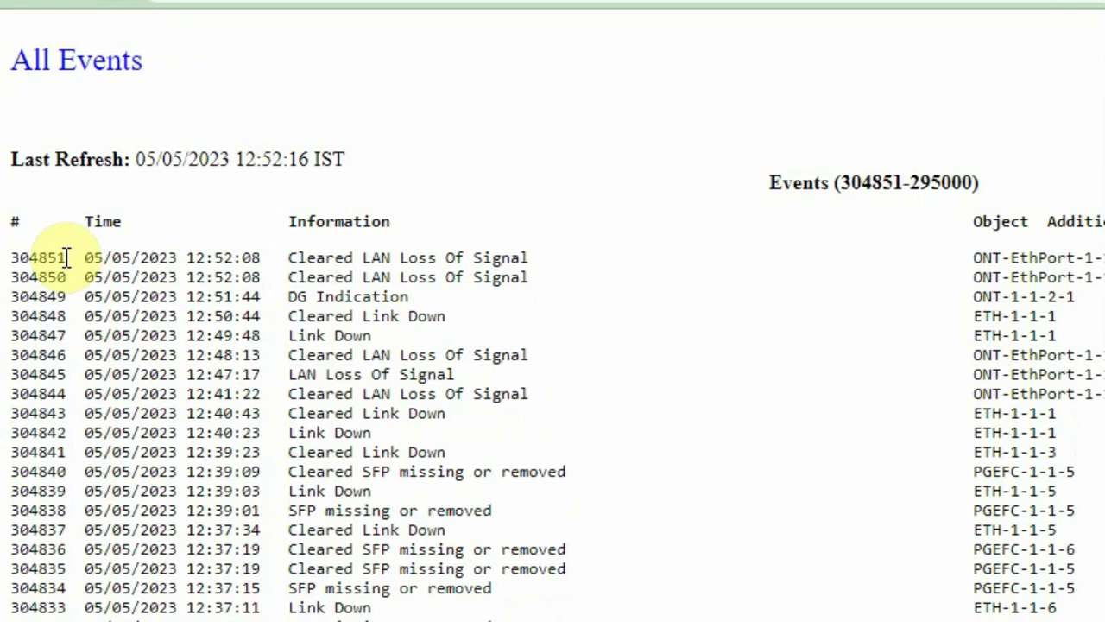
{"action": "left_click_drag", "start_coordinate": [18, 297], "coordinate": [1098, 289]}
{"action": "left_click", "coordinate": [1055, 259]}
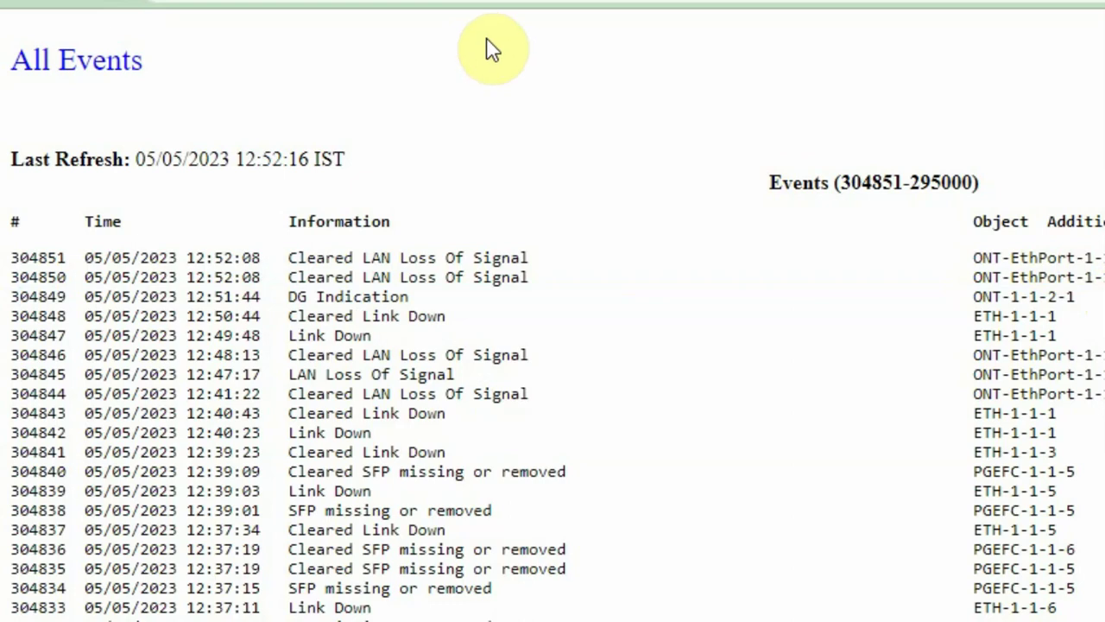
- Refresh the optical power readings of ONT-1-1-2-1 in the RX/TX List and display that list again
{"action": "left_click", "coordinate": [316, 3]}
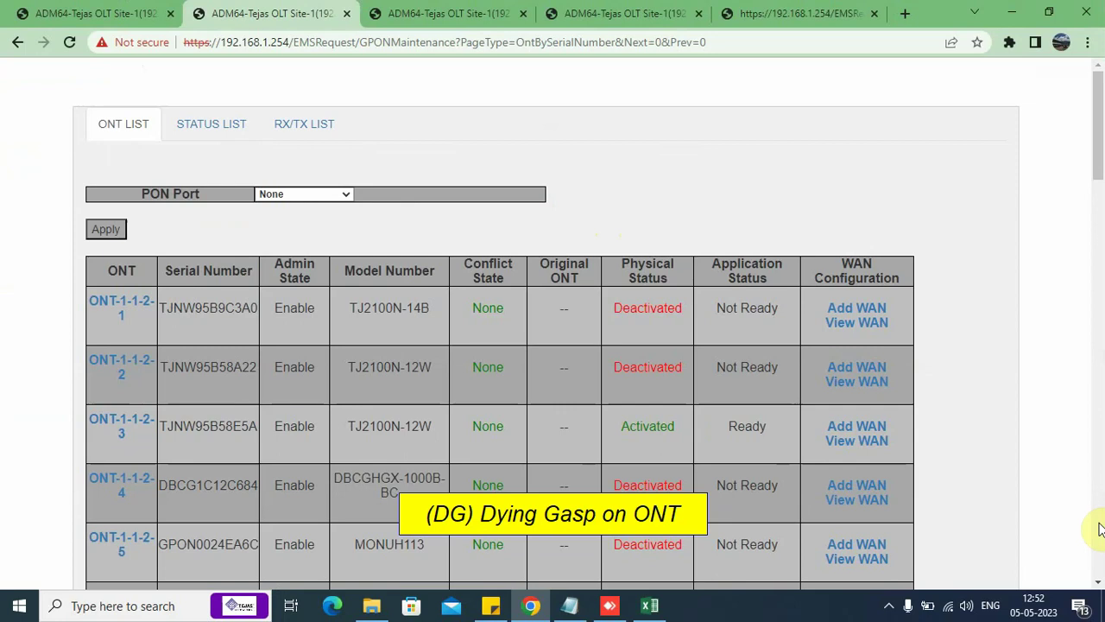
{"action": "left_click", "coordinate": [306, 130]}
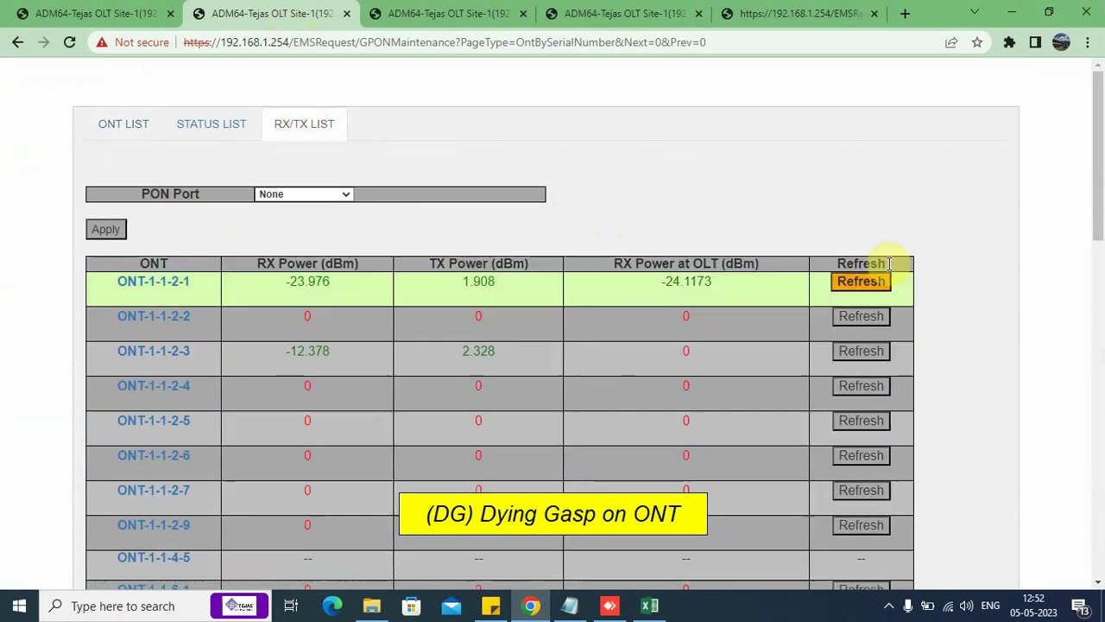
{"action": "left_click", "coordinate": [870, 285]}
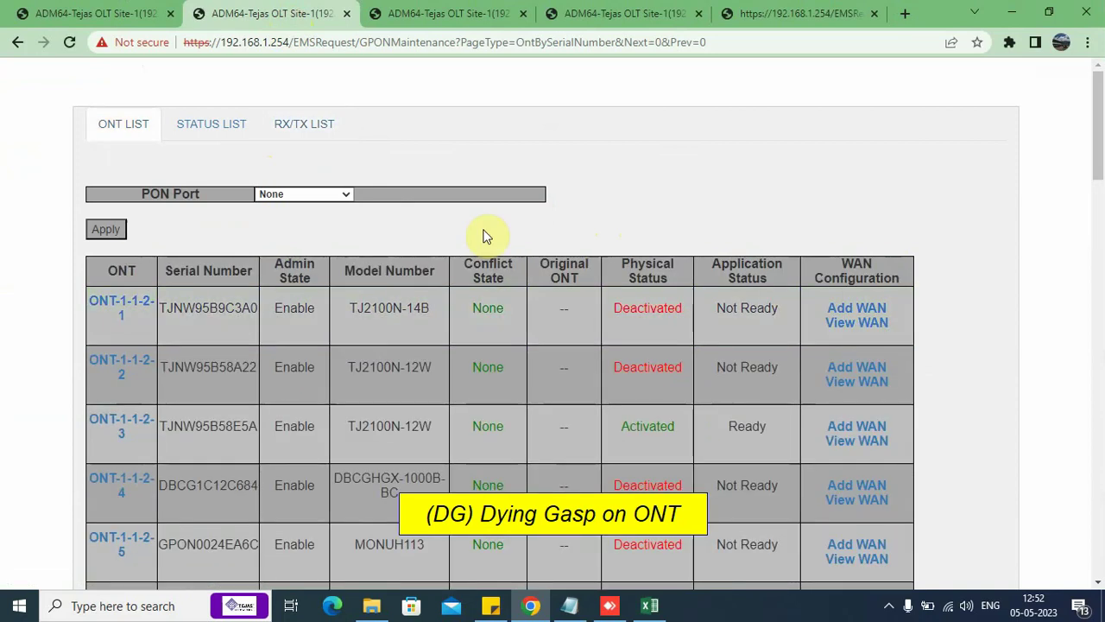
{"action": "left_click", "coordinate": [294, 117]}
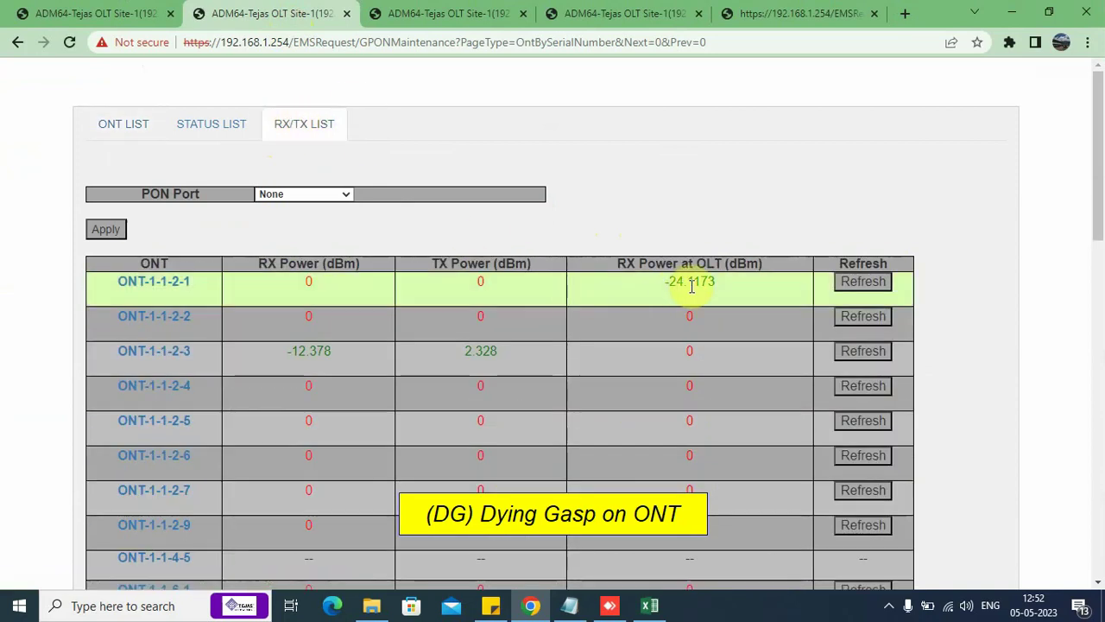
- Examine ONT-1-1-2-1's RX Power at OLT, RX Power and TX Power readings by highlighting them in the RX/TX List
{"action": "left_click_drag", "start_coordinate": [663, 283], "coordinate": [728, 292]}
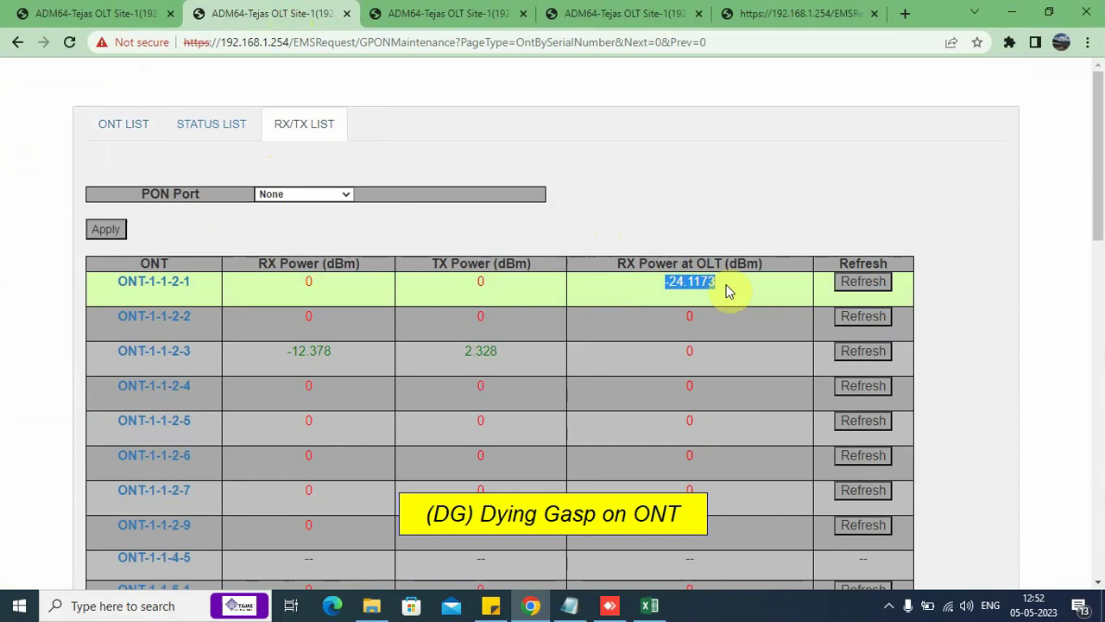
{"action": "left_click", "coordinate": [727, 292]}
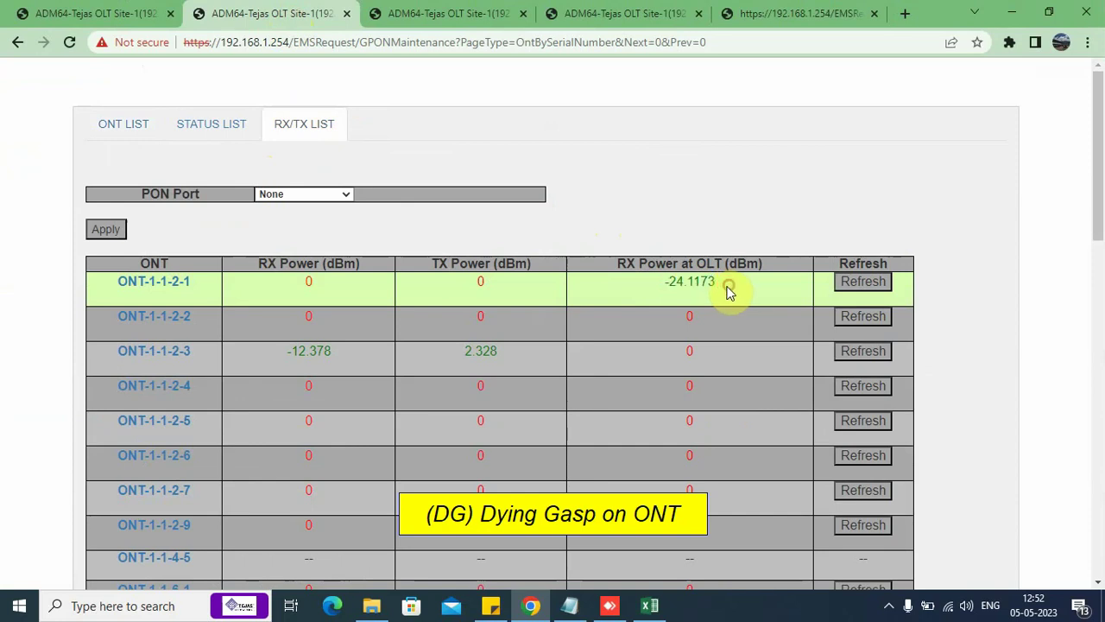
{"action": "left_click_drag", "start_coordinate": [729, 290], "coordinate": [682, 283]}
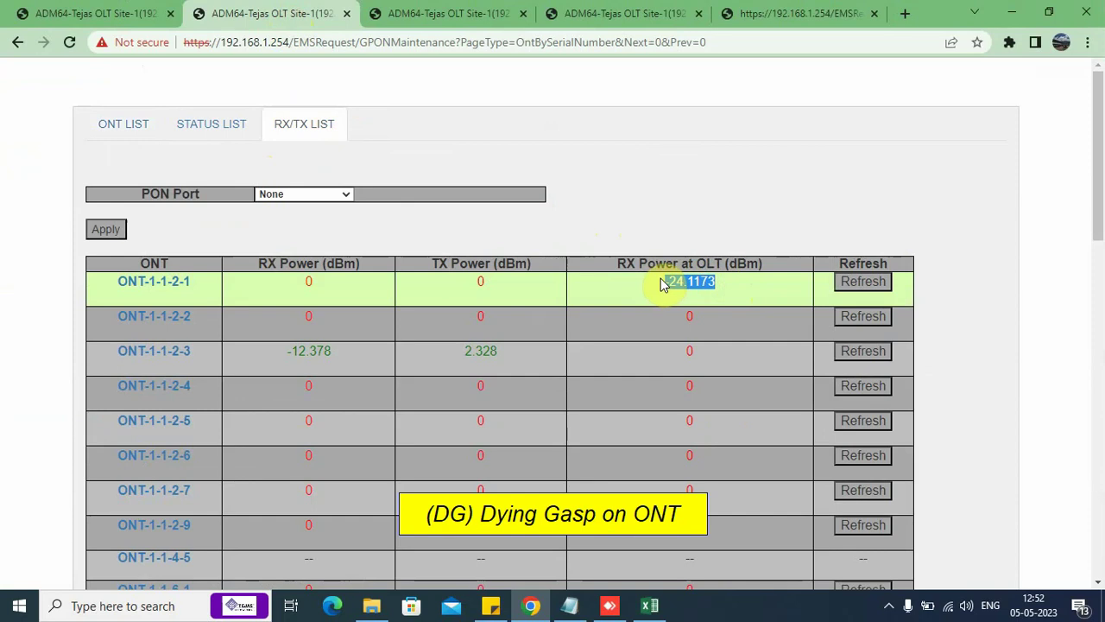
{"action": "left_click_drag", "start_coordinate": [663, 285], "coordinate": [724, 289]}
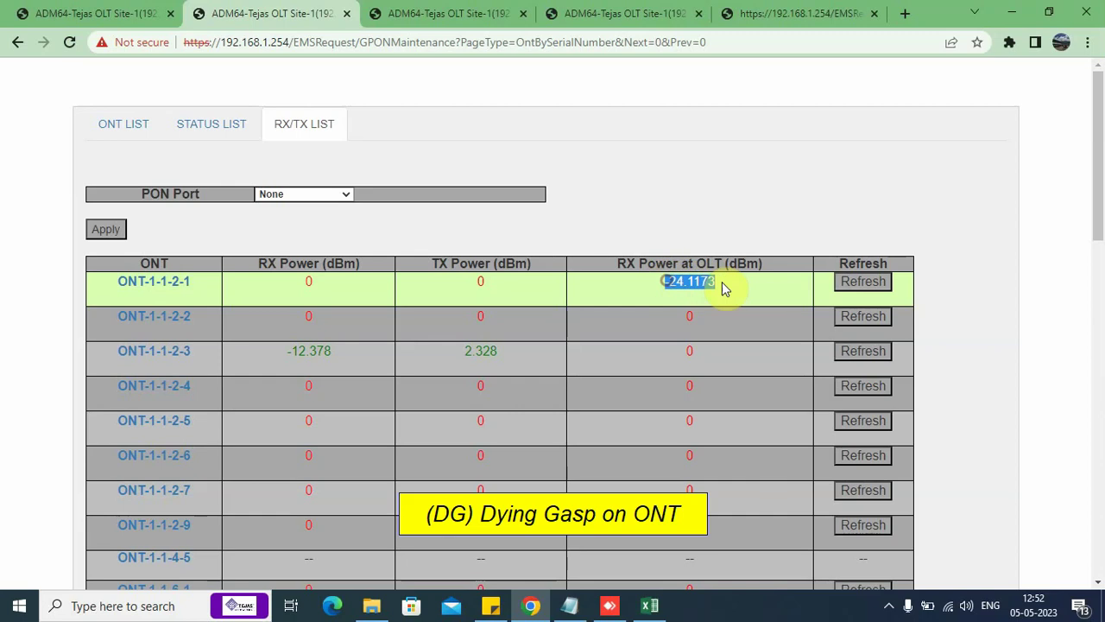
{"action": "left_click", "coordinate": [723, 285]}
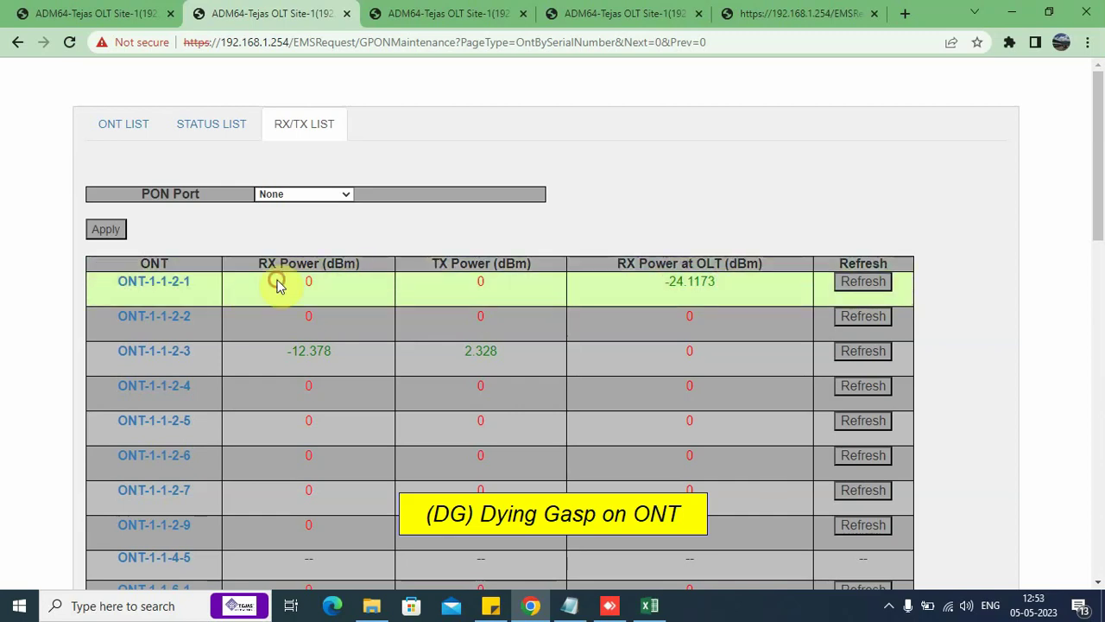
{"action": "left_click_drag", "start_coordinate": [335, 290], "coordinate": [453, 294]}
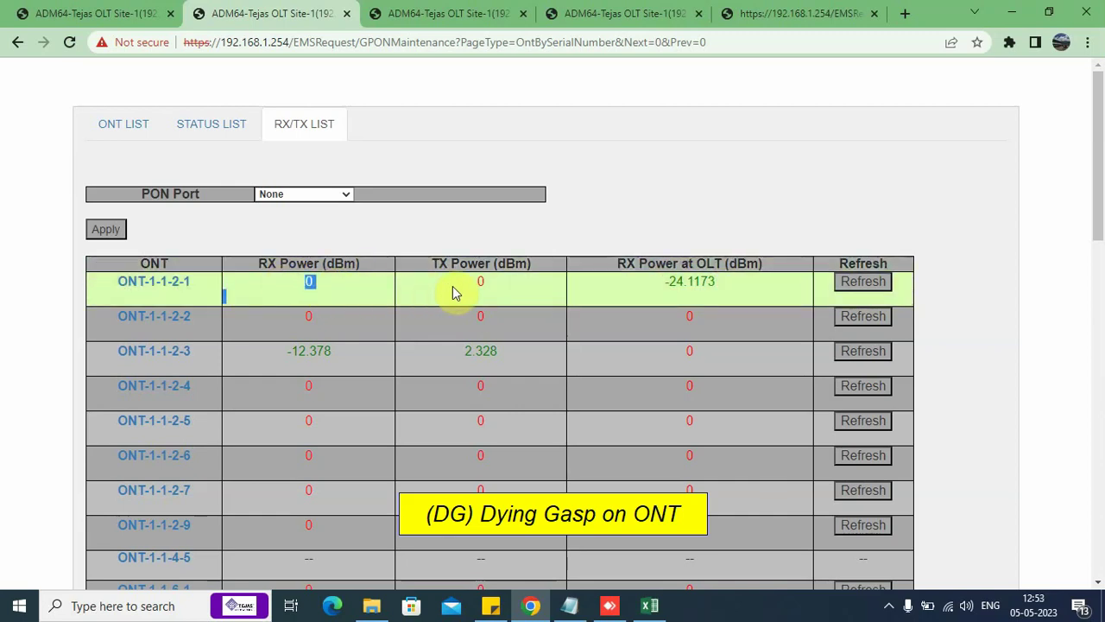
{"action": "left_click", "coordinate": [489, 284]}
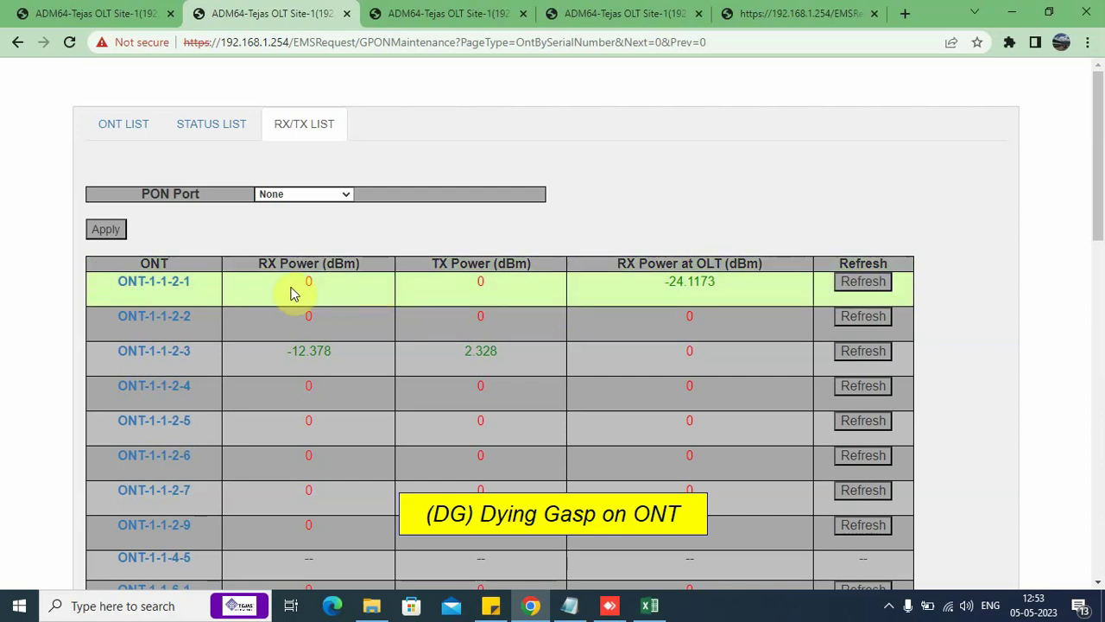
{"action": "left_click_drag", "start_coordinate": [292, 294], "coordinate": [495, 292]}
{"action": "left_click", "coordinate": [495, 292]}
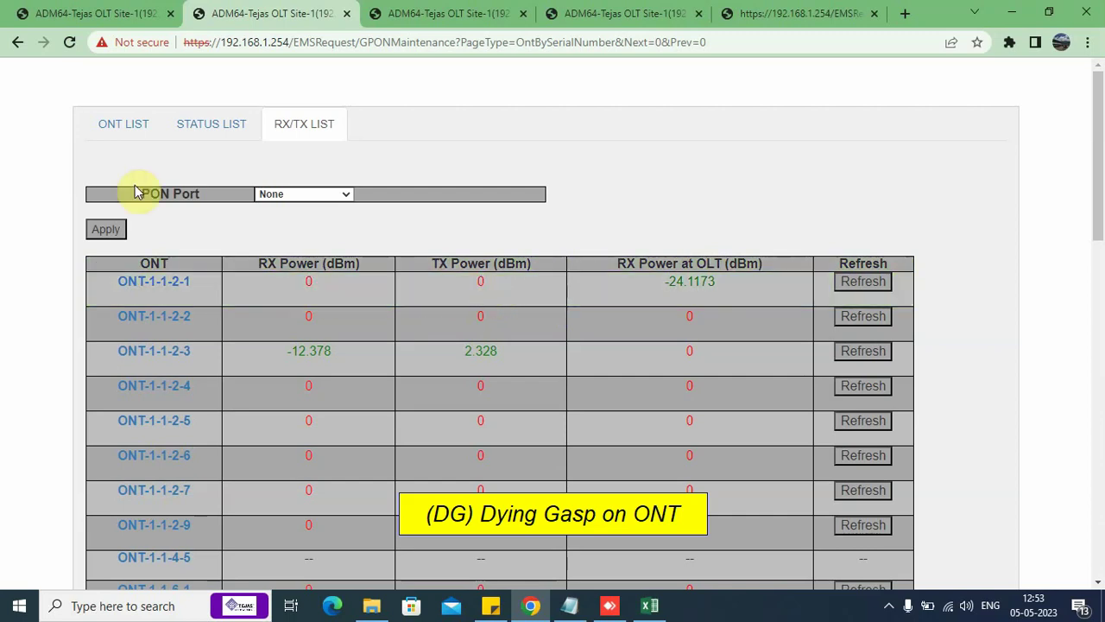
- Reload the ONT List to recheck ONT-1-1-2-1's Physical Status, and look at the Event History and Active alarms pages before returning
{"action": "left_click", "coordinate": [110, 127]}
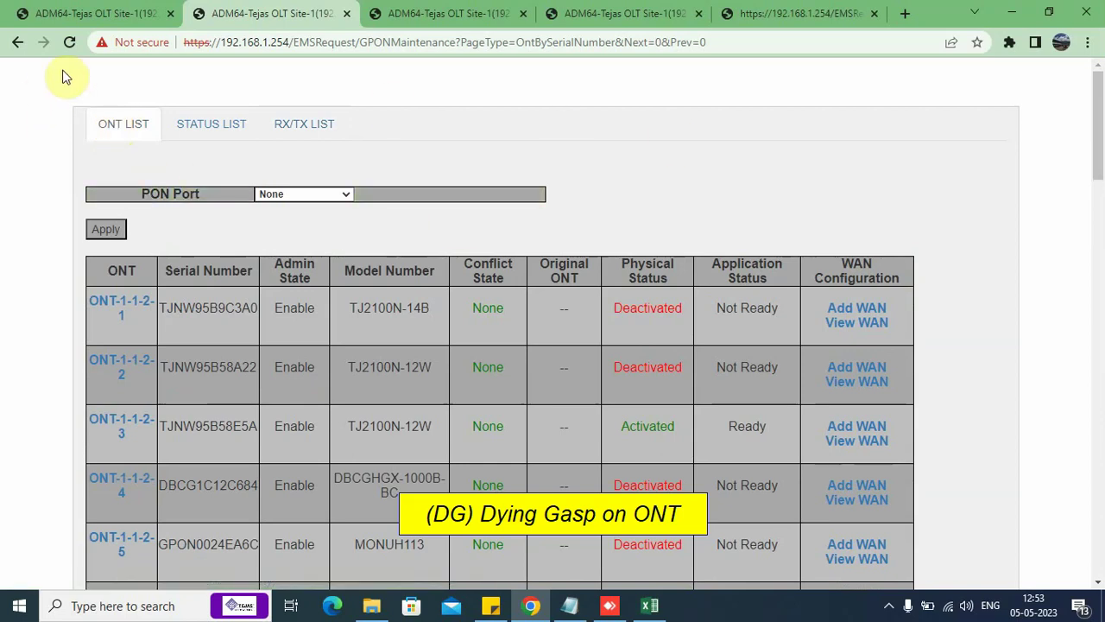
{"action": "left_click", "coordinate": [70, 44]}
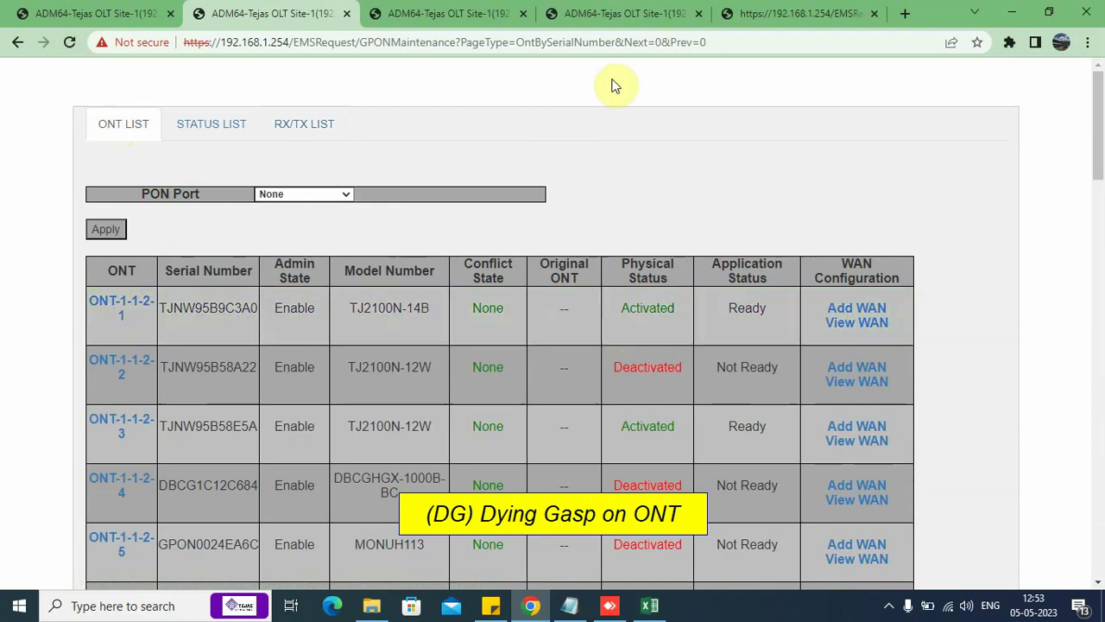
{"action": "left_click", "coordinate": [620, 17]}
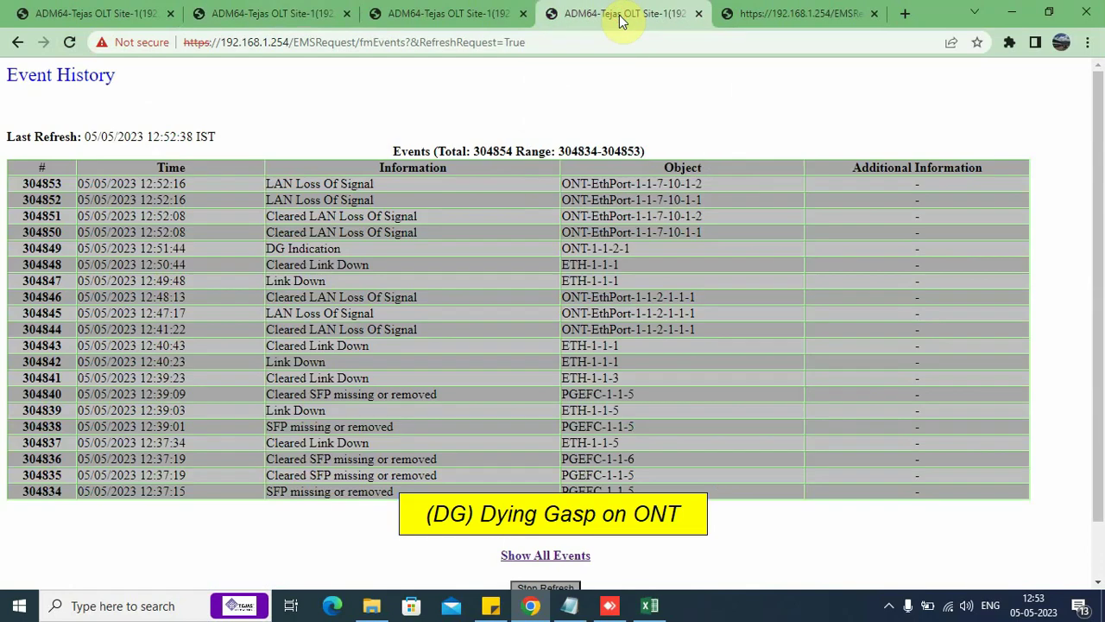
{"action": "left_click", "coordinate": [451, 15]}
{"action": "left_click", "coordinate": [272, 15]}
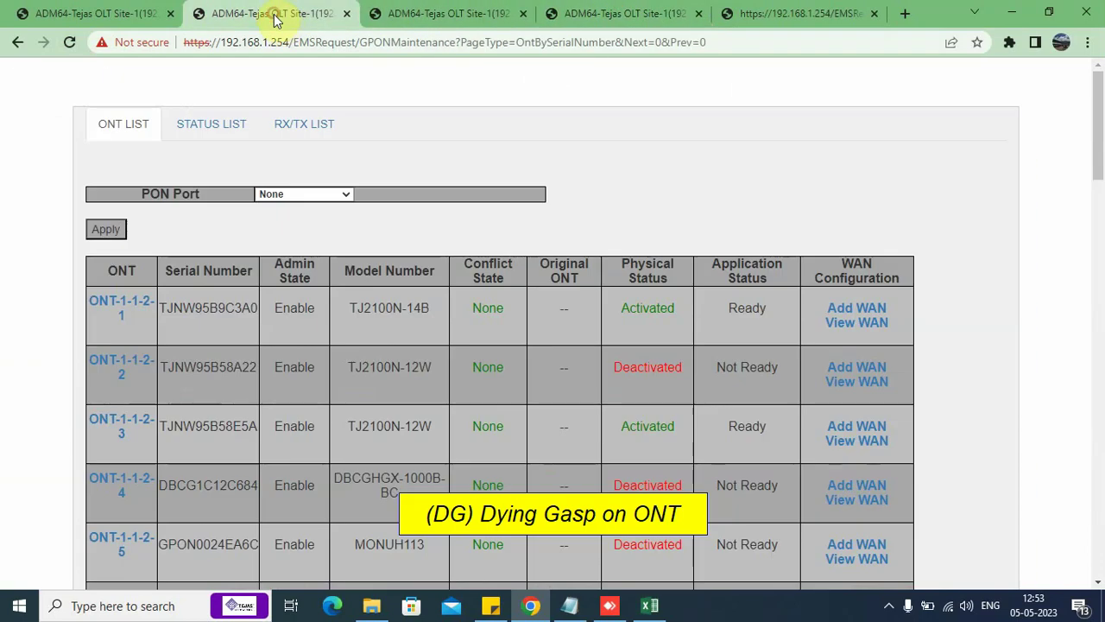
- Refresh ONT-1-1-2-1's optical power readings again, and highlight its RX Power at OLT and RX Power values in the RX/TX List
{"action": "left_click", "coordinate": [300, 121]}
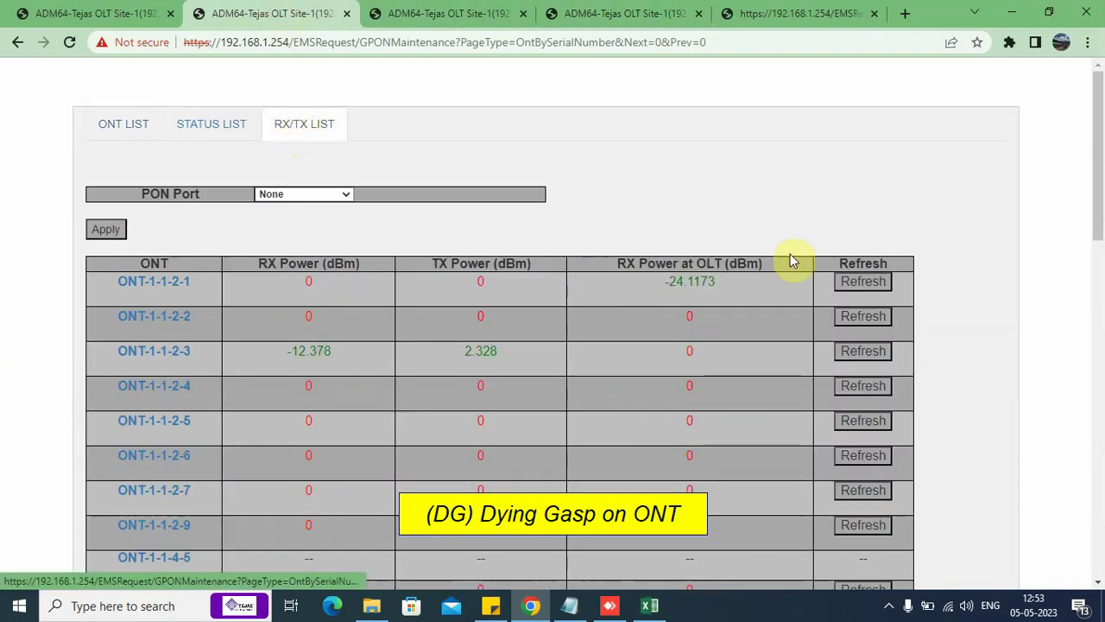
{"action": "left_click", "coordinate": [866, 285]}
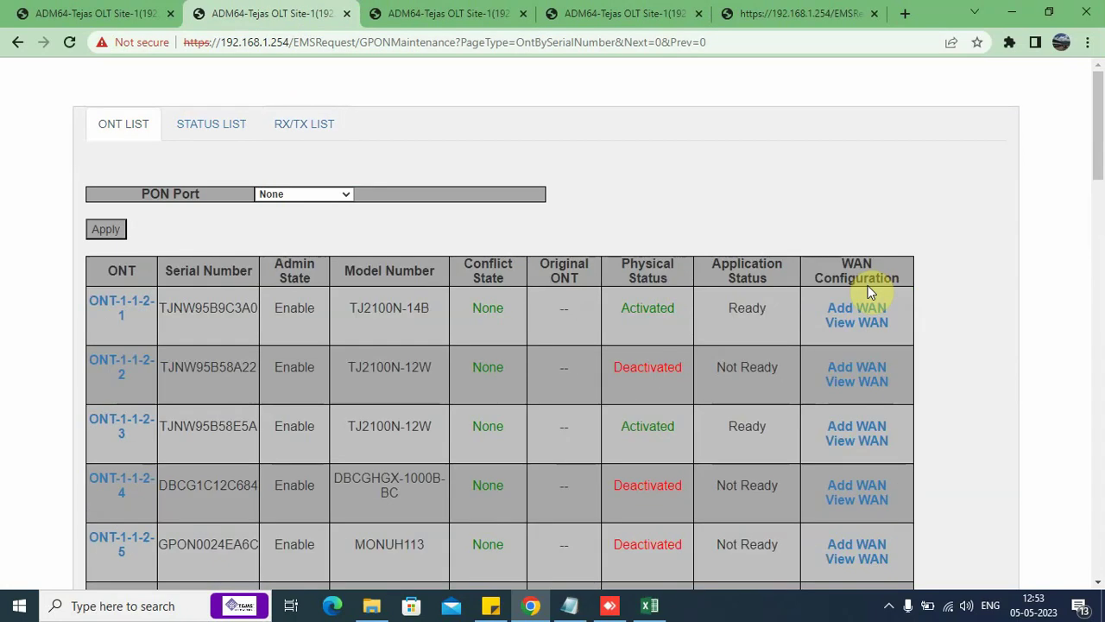
{"action": "left_click", "coordinate": [323, 130]}
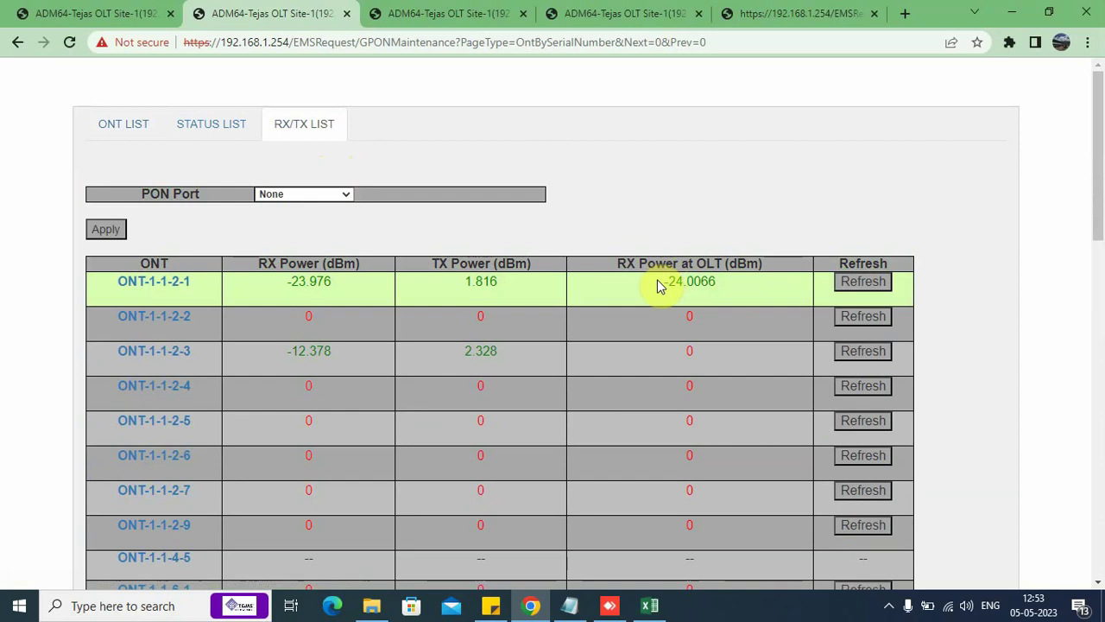
{"action": "left_click_drag", "start_coordinate": [660, 284], "coordinate": [716, 284]}
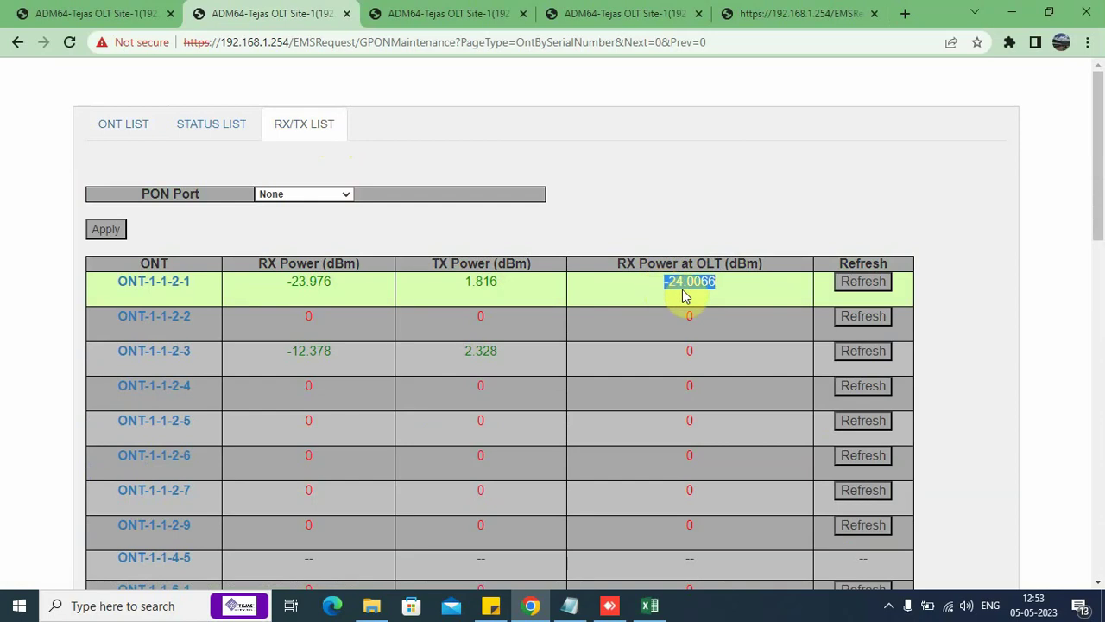
{"action": "left_click_drag", "start_coordinate": [269, 282], "coordinate": [318, 282]}
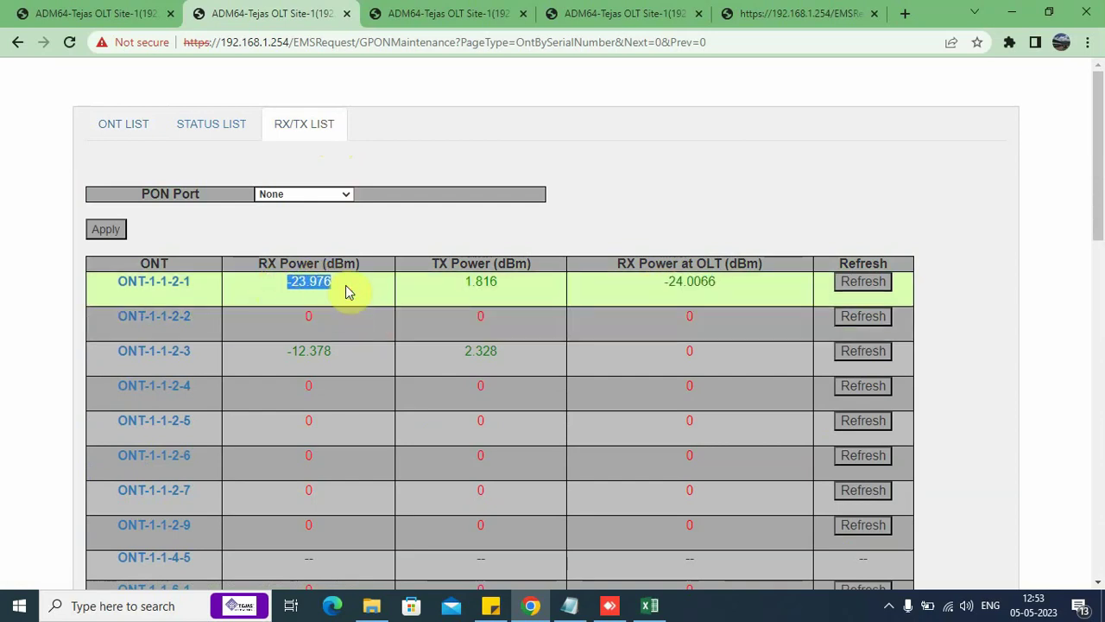
{"action": "left_click", "coordinate": [345, 285]}
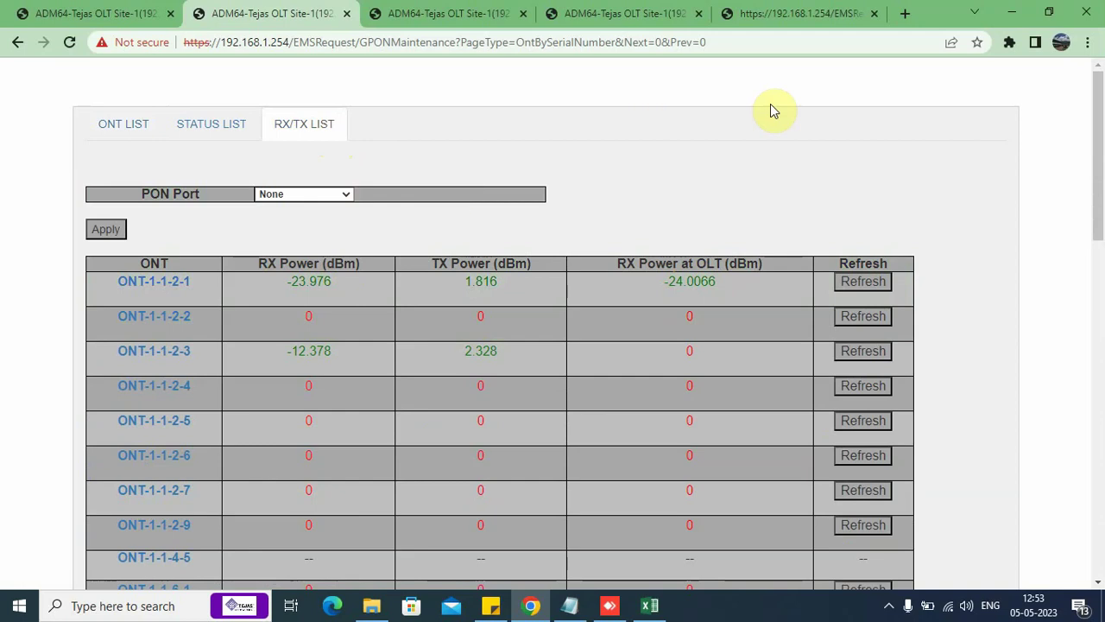
- Reload the All Events page, highlight the Cleared DG Indication and DG Indication events for ONT-1-1-2-1, and return to the RX/TX List
{"action": "left_click", "coordinate": [808, 10]}
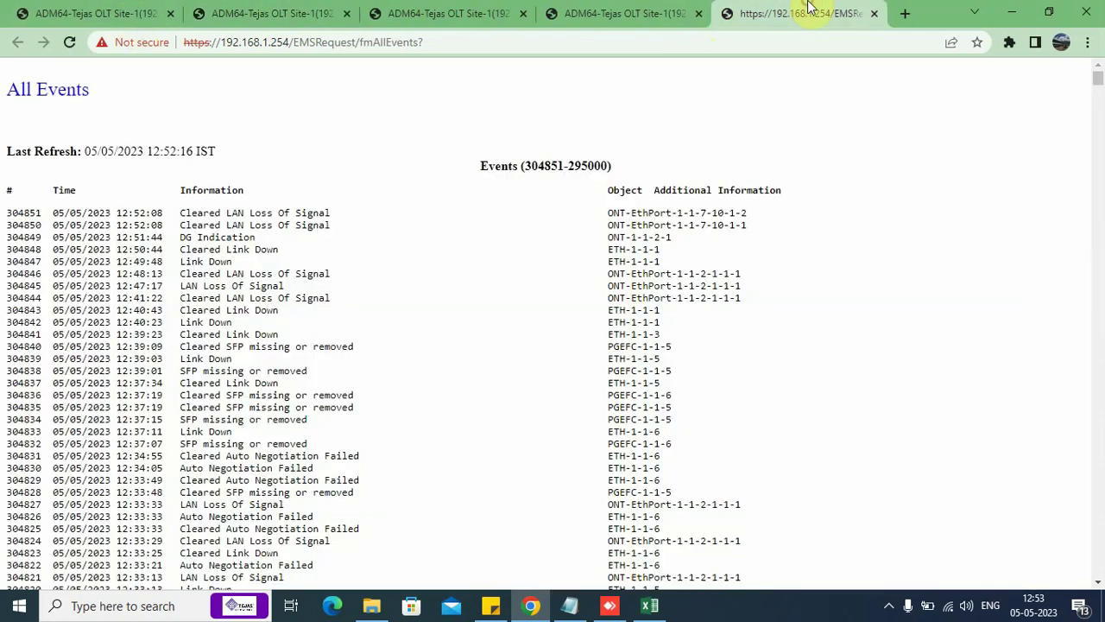
{"action": "left_click", "coordinate": [69, 41]}
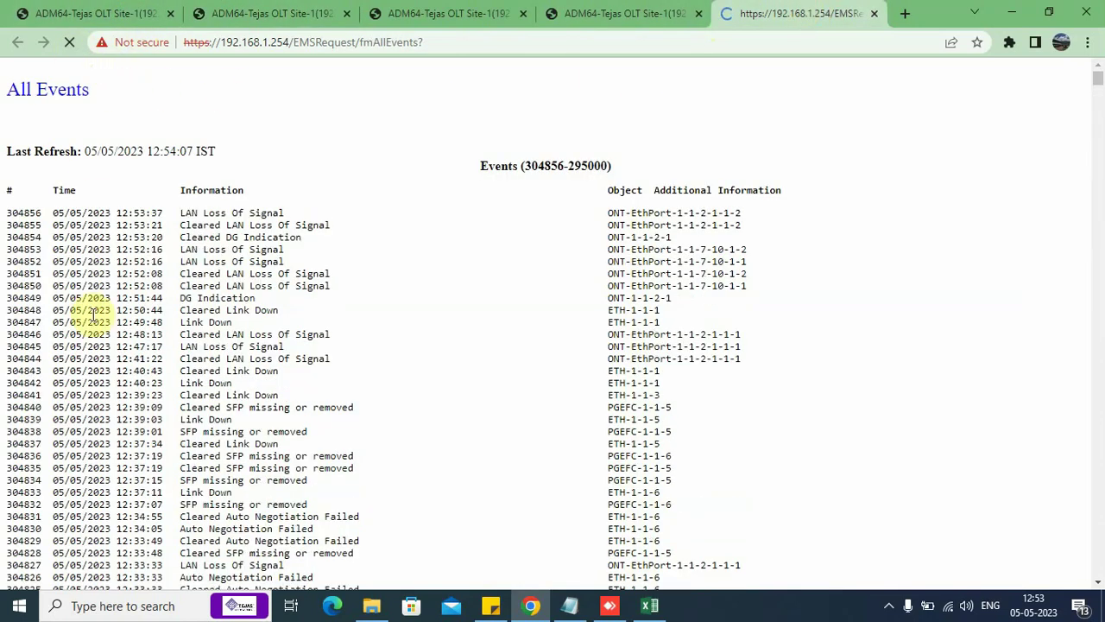
{"action": "left_click_drag", "start_coordinate": [11, 236], "coordinate": [696, 241]}
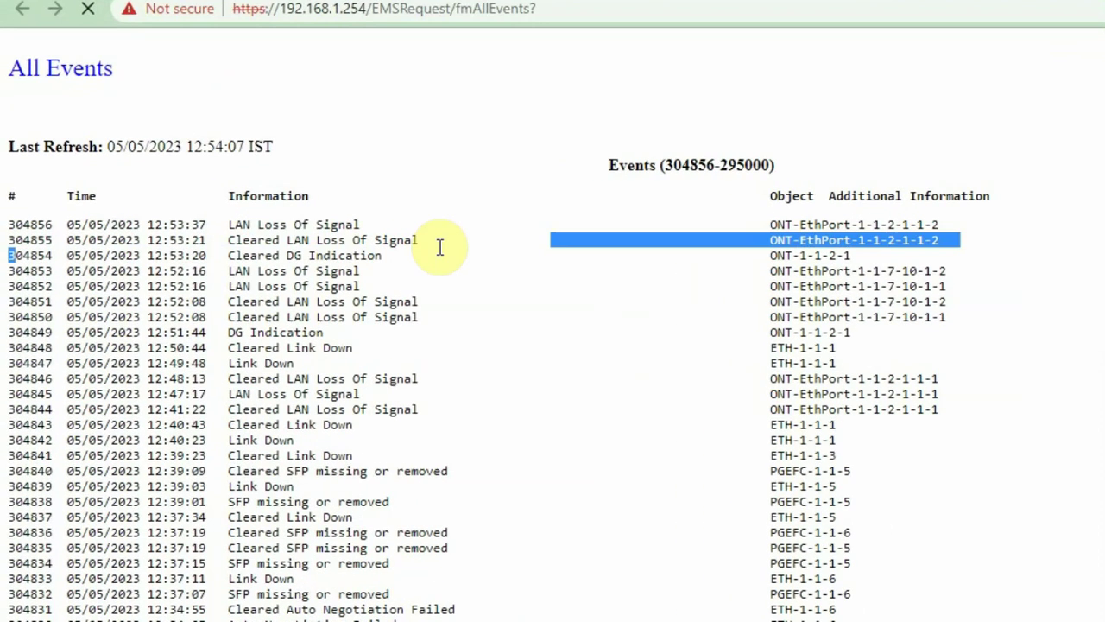
{"action": "left_click_drag", "start_coordinate": [968, 264], "coordinate": [968, 266]}
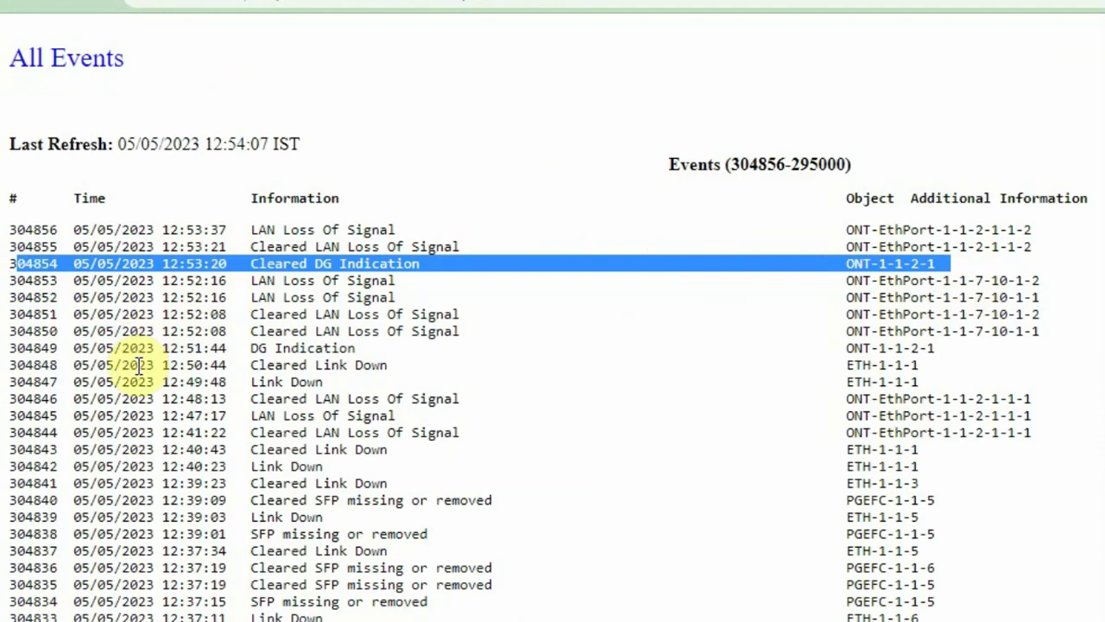
{"action": "left_click_drag", "start_coordinate": [156, 348], "coordinate": [349, 347]}
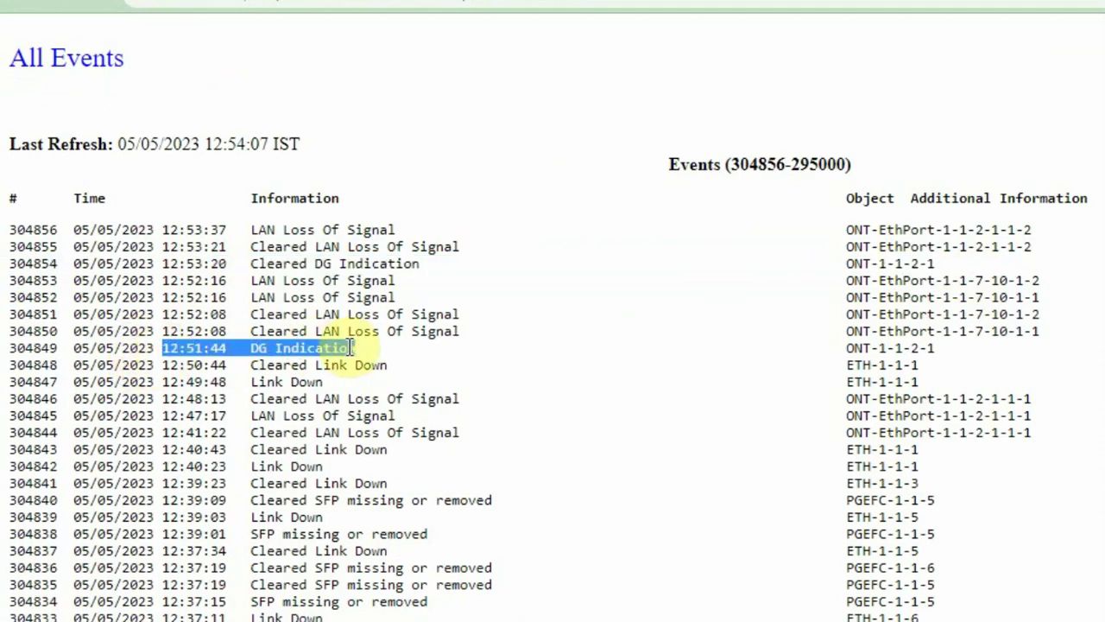
{"action": "left_click", "coordinate": [289, 13]}
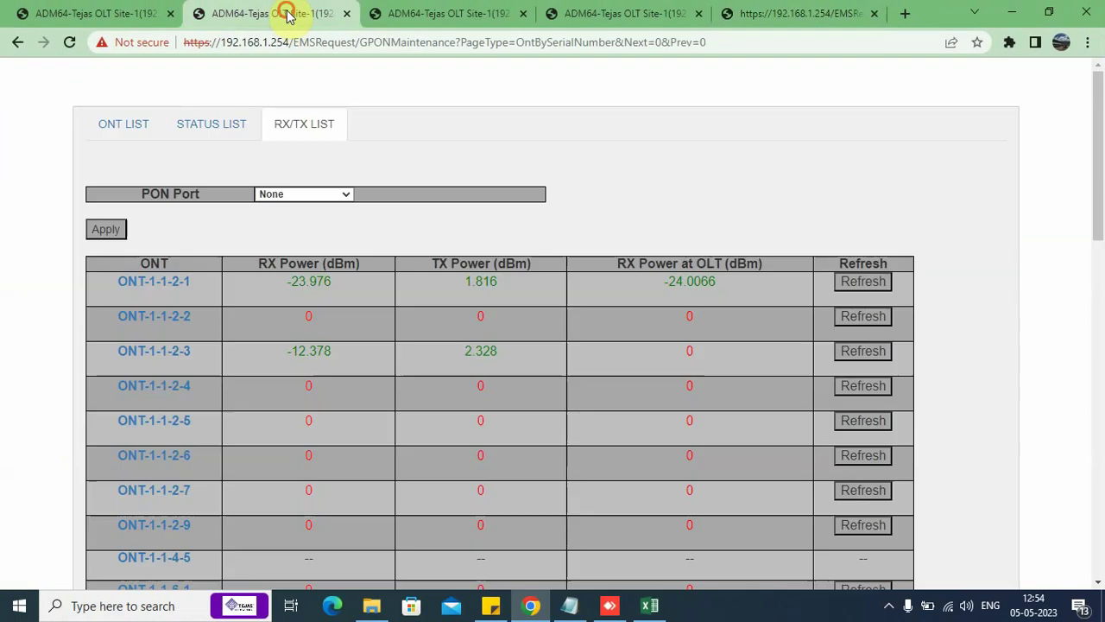
- Close the RX/TX List page, and in Notepad insert XXX between PON(1-1-2) and the ONT in the network structure, highlighting that section
{"action": "left_click", "coordinate": [347, 15]}
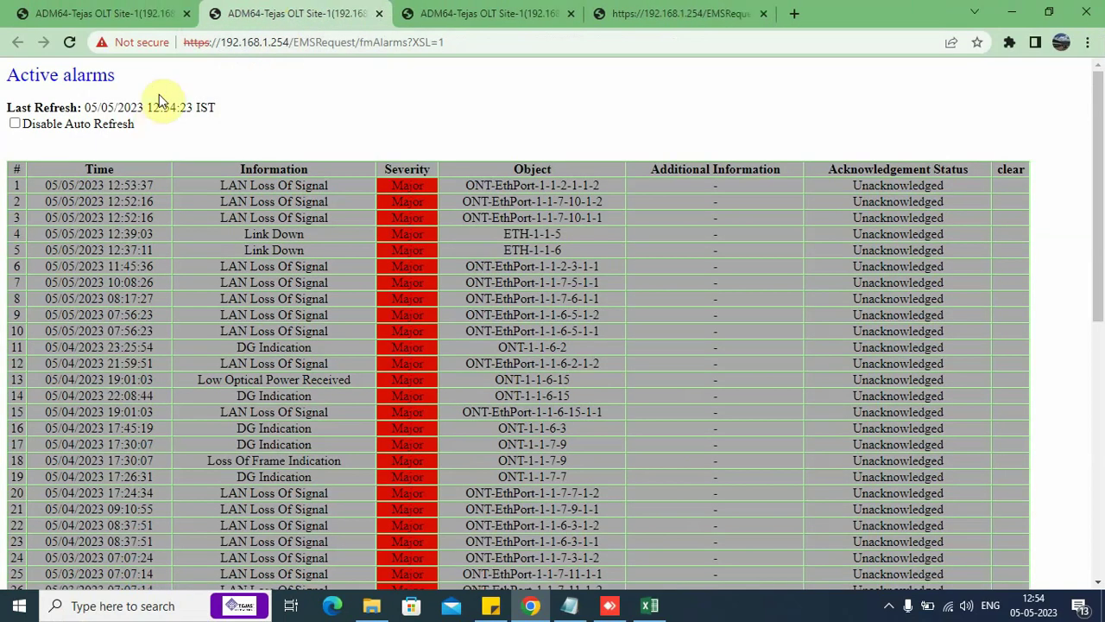
{"action": "left_click", "coordinate": [122, 17]}
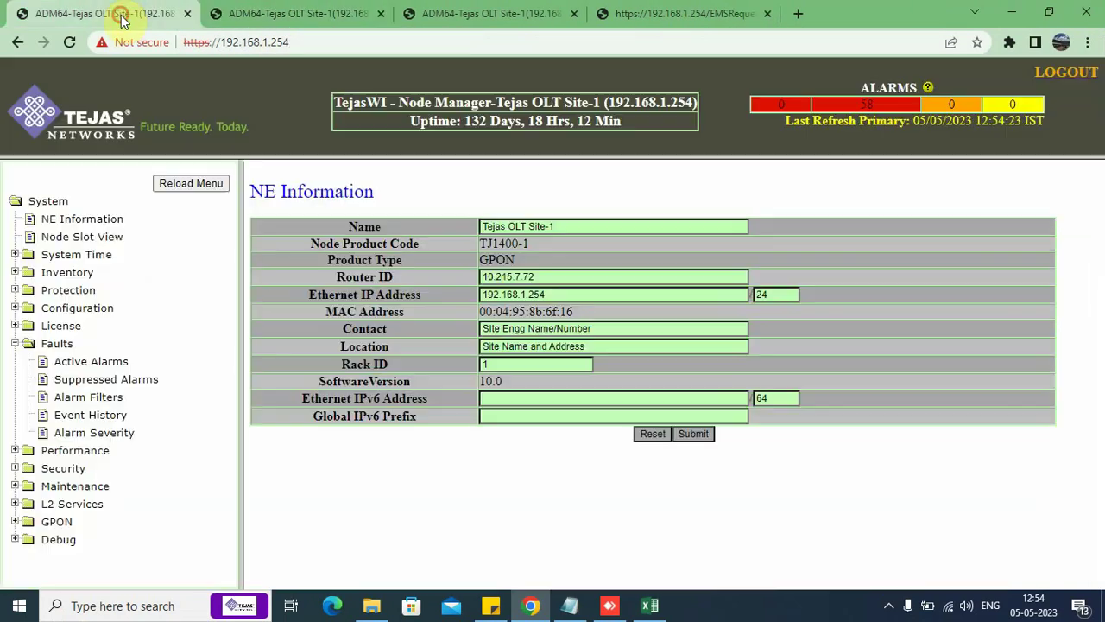
{"action": "left_click", "coordinate": [567, 604]}
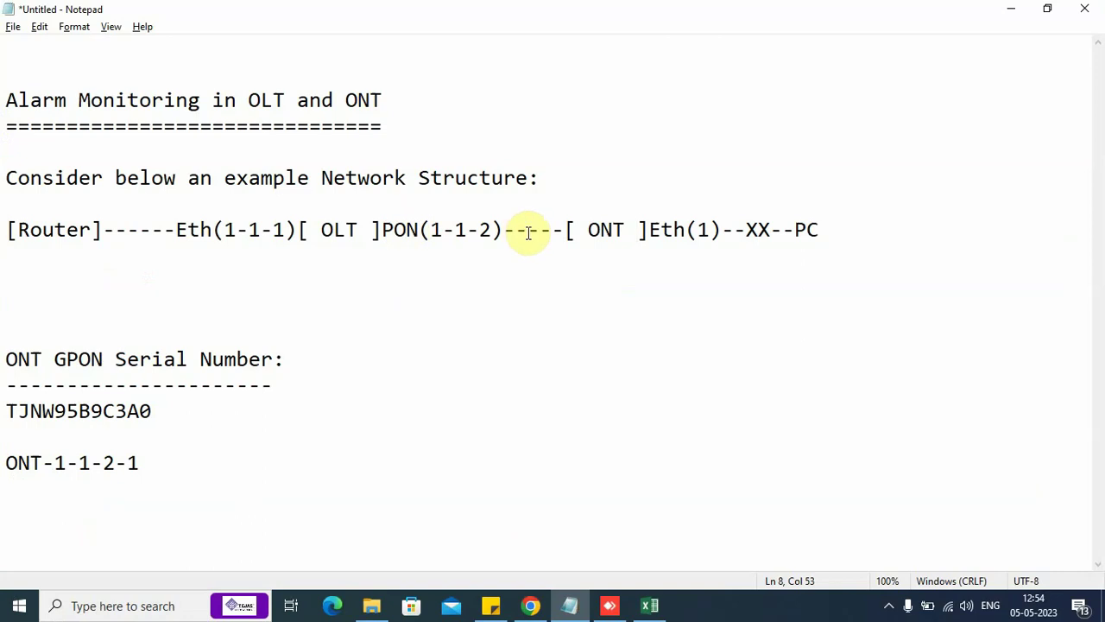
{"action": "type", "text": "XXX"}
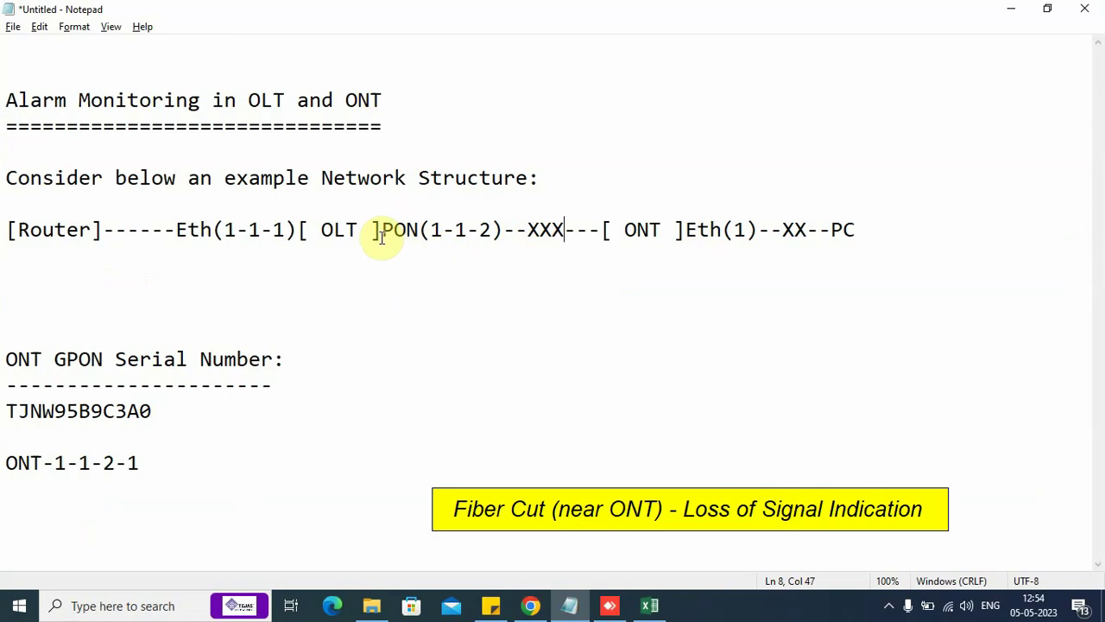
{"action": "left_click_drag", "start_coordinate": [382, 230], "coordinate": [738, 222]}
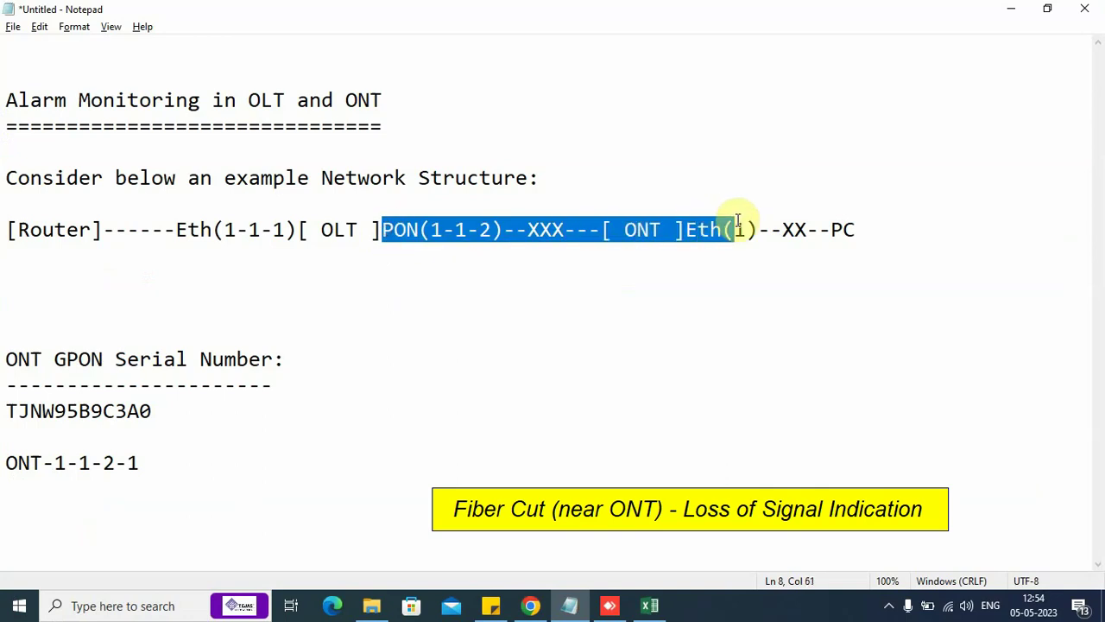
{"action": "left_click", "coordinate": [501, 337]}
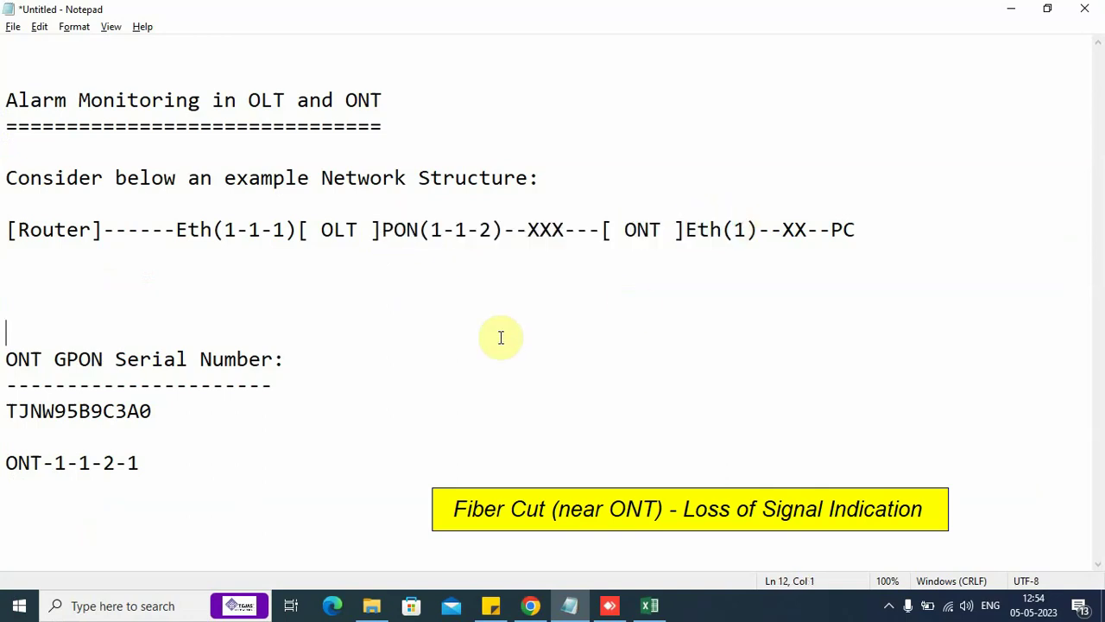
- Return to Chrome, open Manage ONT from GPON Maintenance as a separate page, and check ONT-1-1-2-1's Physical Status
{"action": "left_click", "coordinate": [530, 606]}
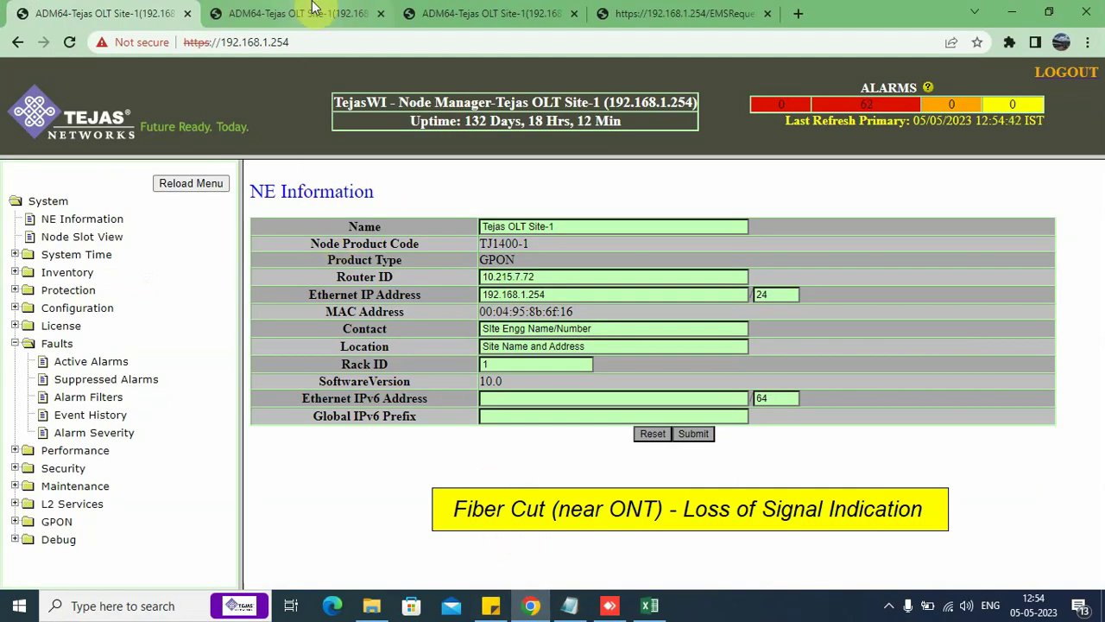
{"action": "left_click", "coordinate": [61, 521]}
{"action": "scroll", "coordinate": [69, 526], "scroll_direction": "down", "scroll_amount": 2}
{"action": "left_click", "coordinate": [76, 531]}
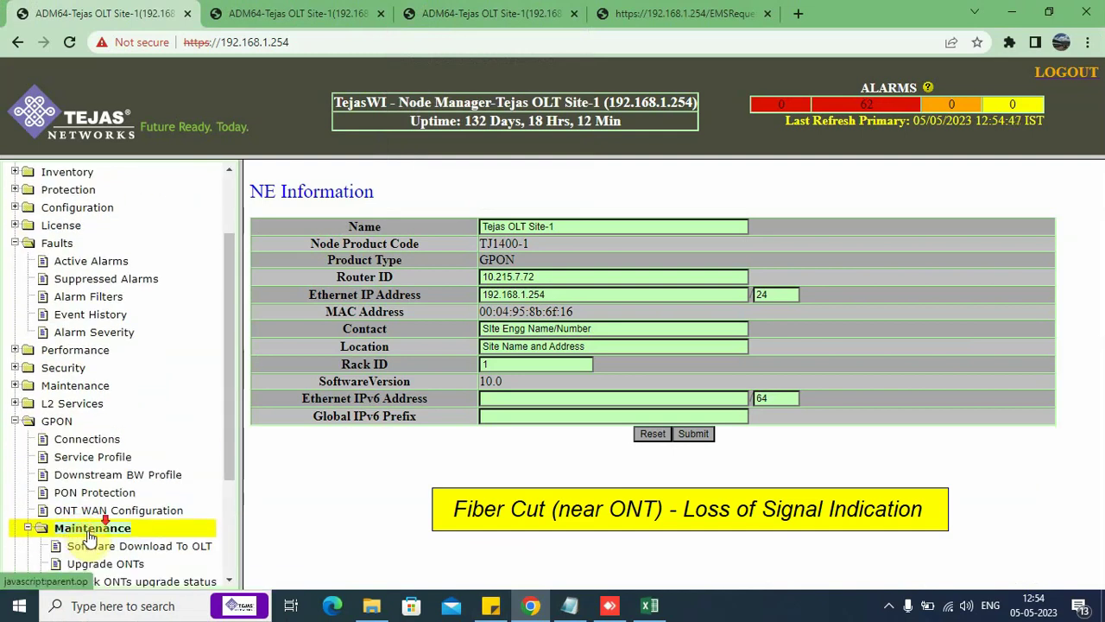
{"action": "scroll", "coordinate": [78, 529], "scroll_direction": "down", "scroll_amount": 3}
{"action": "right_click", "coordinate": [101, 530]}
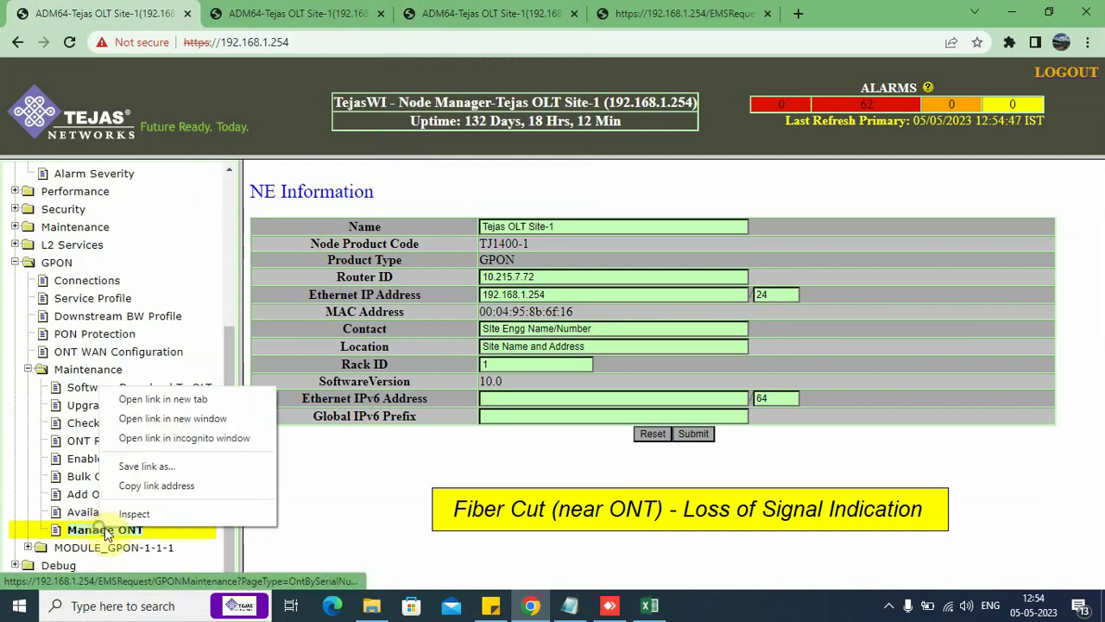
{"action": "left_click", "coordinate": [207, 399]}
{"action": "left_click", "coordinate": [263, 17]}
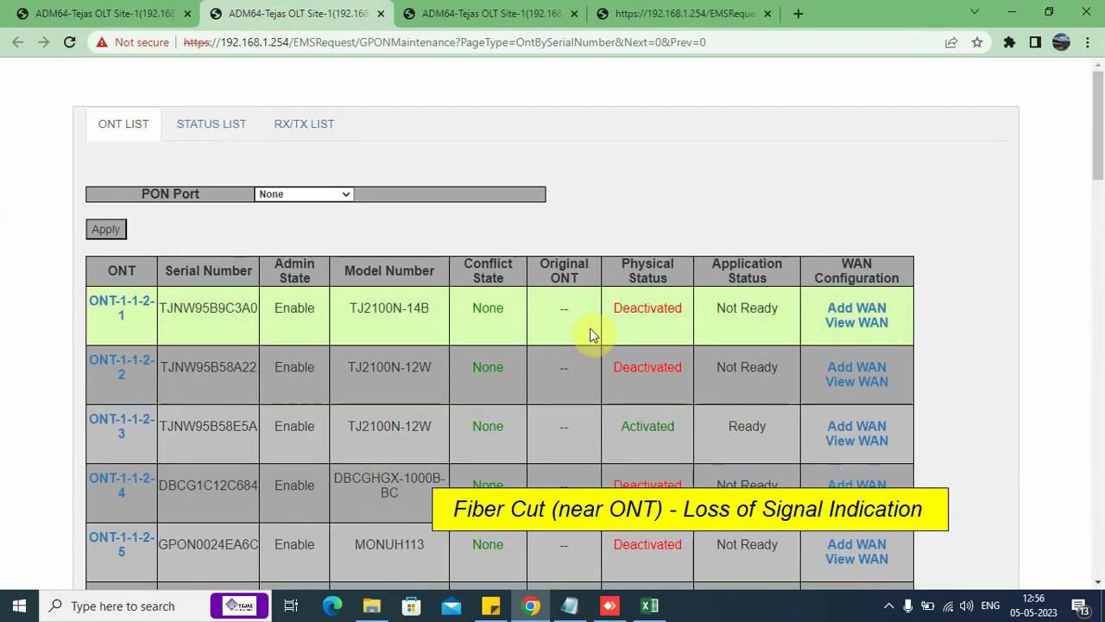
{"action": "left_click", "coordinate": [681, 311]}
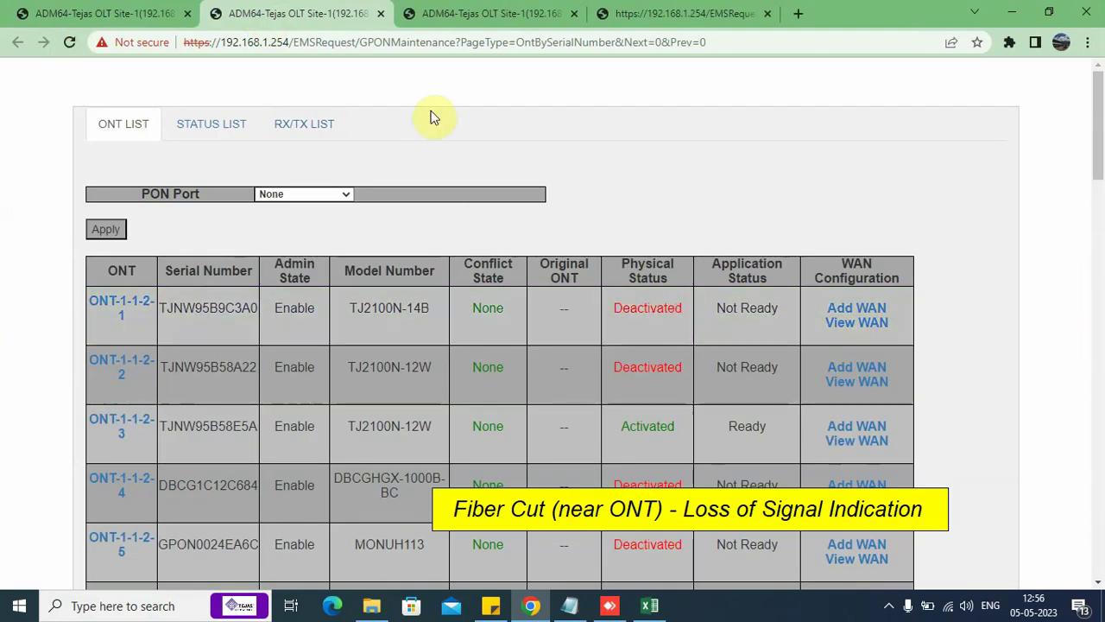
- Examine the Loss Of Signal Indication alarm on the Active alarms page, highlighting its description and the object ONT-1-1-2-1
{"action": "left_click", "coordinate": [495, 15]}
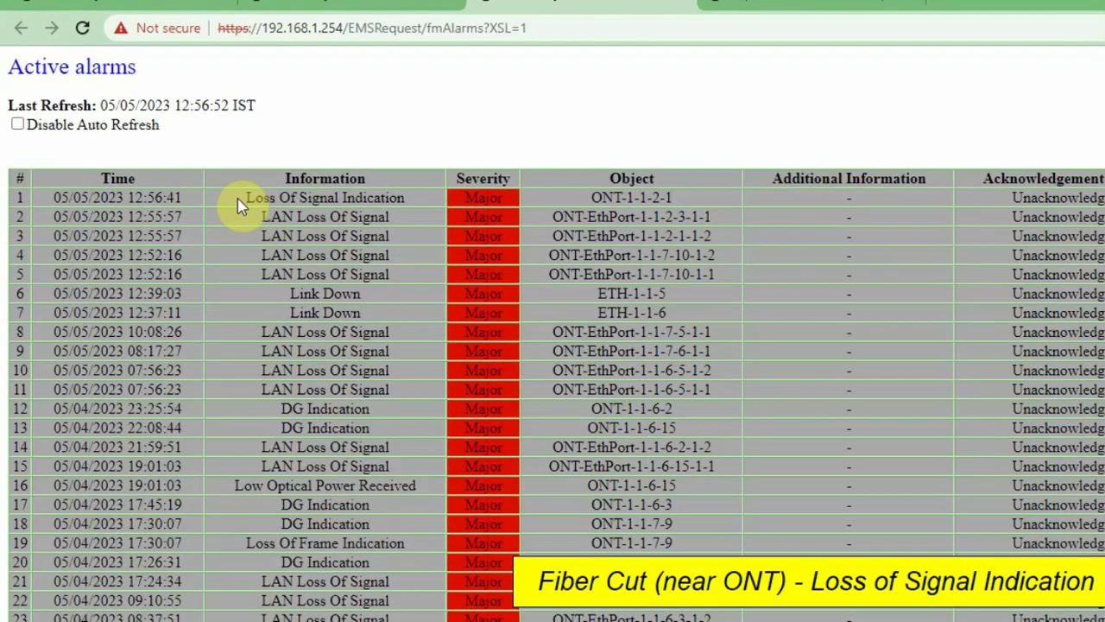
{"action": "left_click_drag", "start_coordinate": [245, 199], "coordinate": [417, 205]}
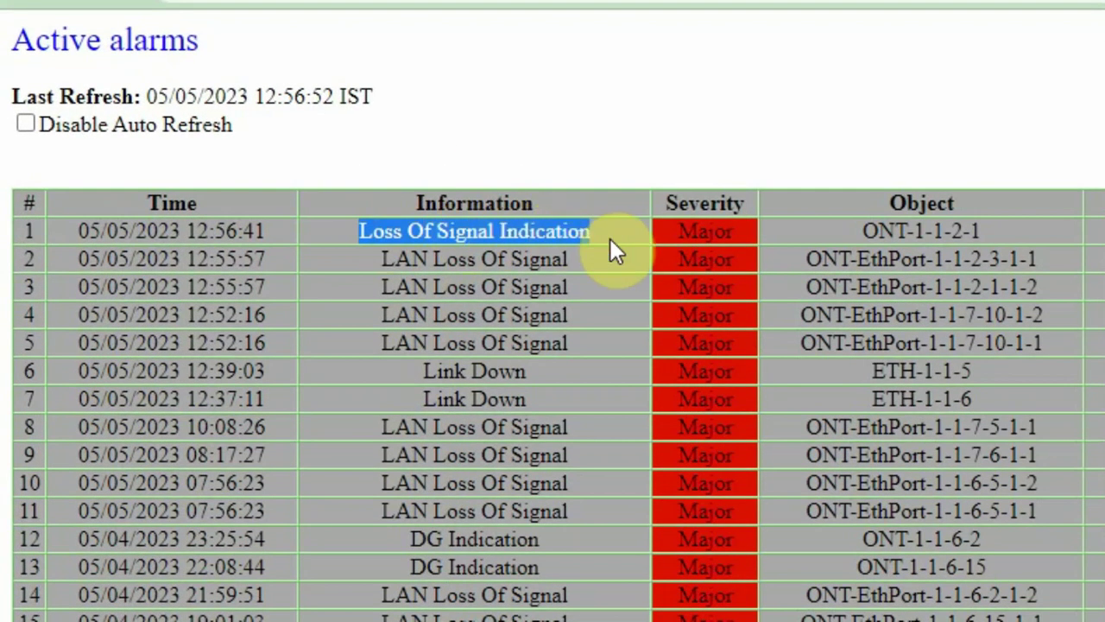
{"action": "left_click", "coordinate": [868, 233]}
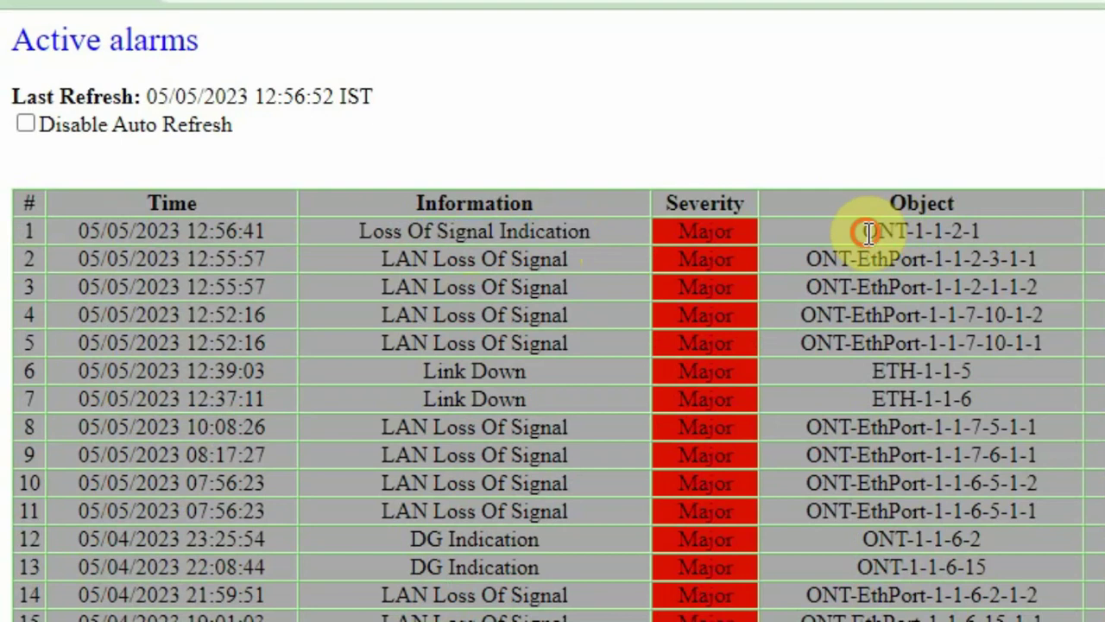
{"action": "left_click_drag", "start_coordinate": [867, 233], "coordinate": [986, 231]}
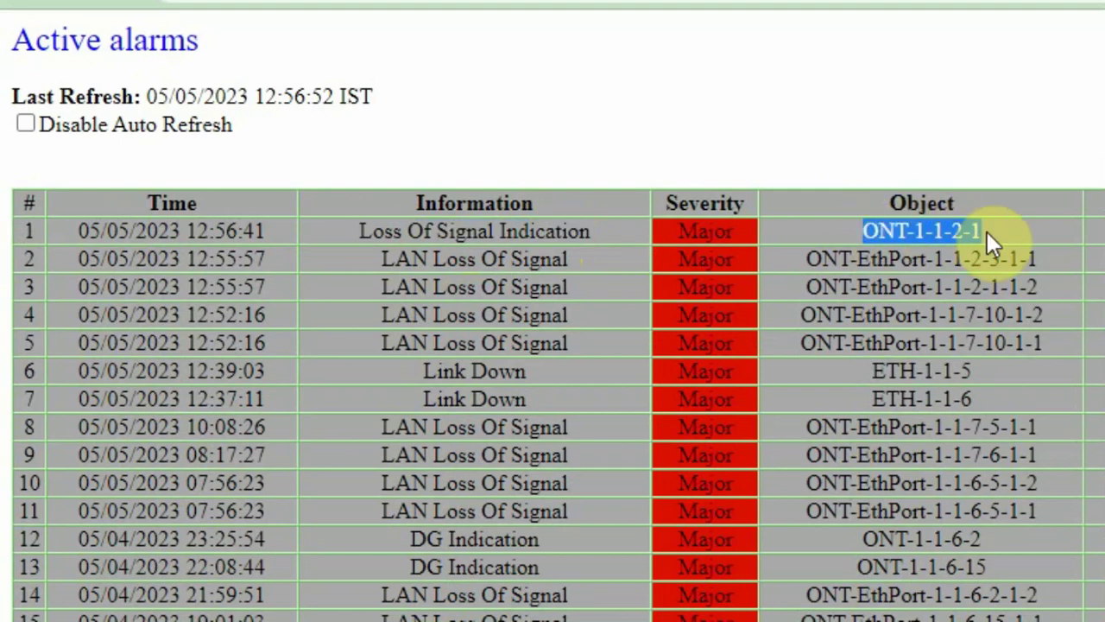
{"action": "left_click_drag", "start_coordinate": [360, 230], "coordinate": [604, 238]}
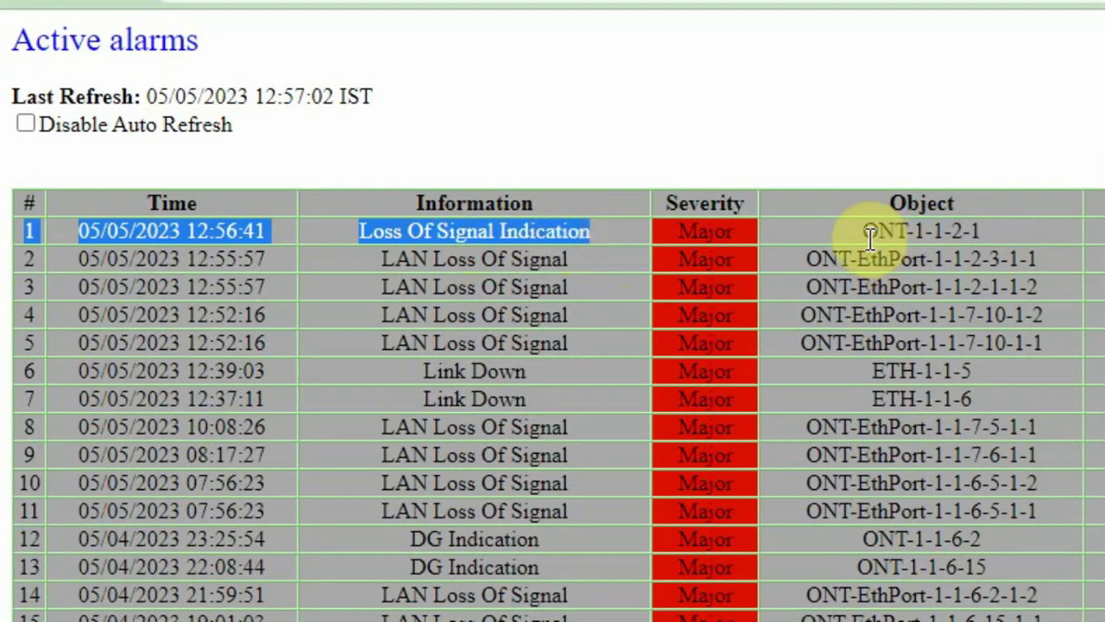
{"action": "left_click_drag", "start_coordinate": [860, 231], "coordinate": [982, 227]}
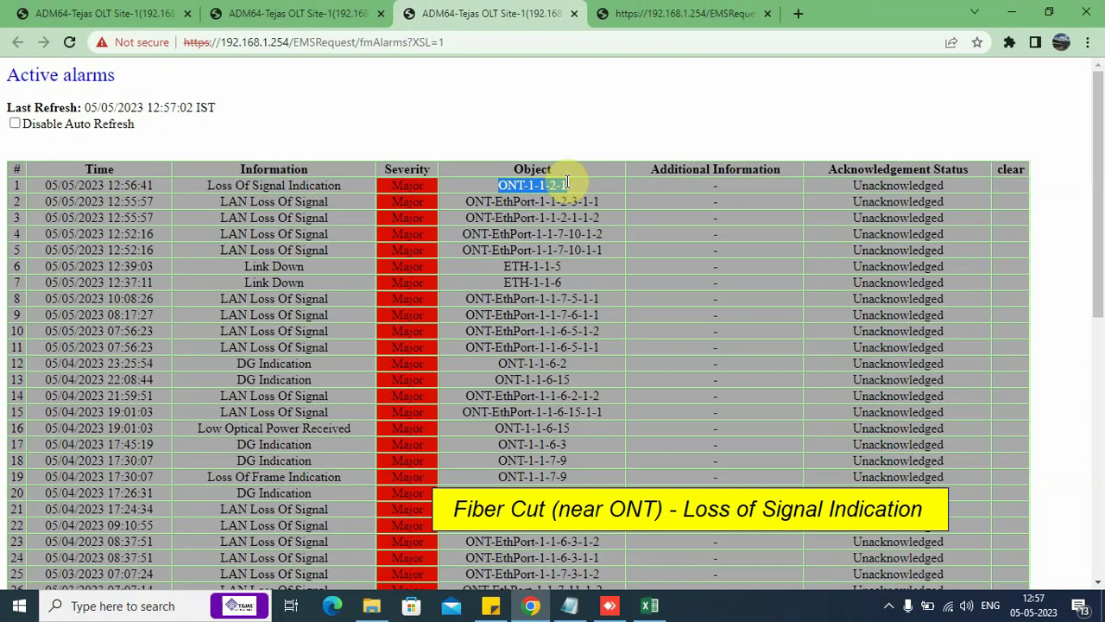
{"action": "left_click", "coordinate": [568, 183]}
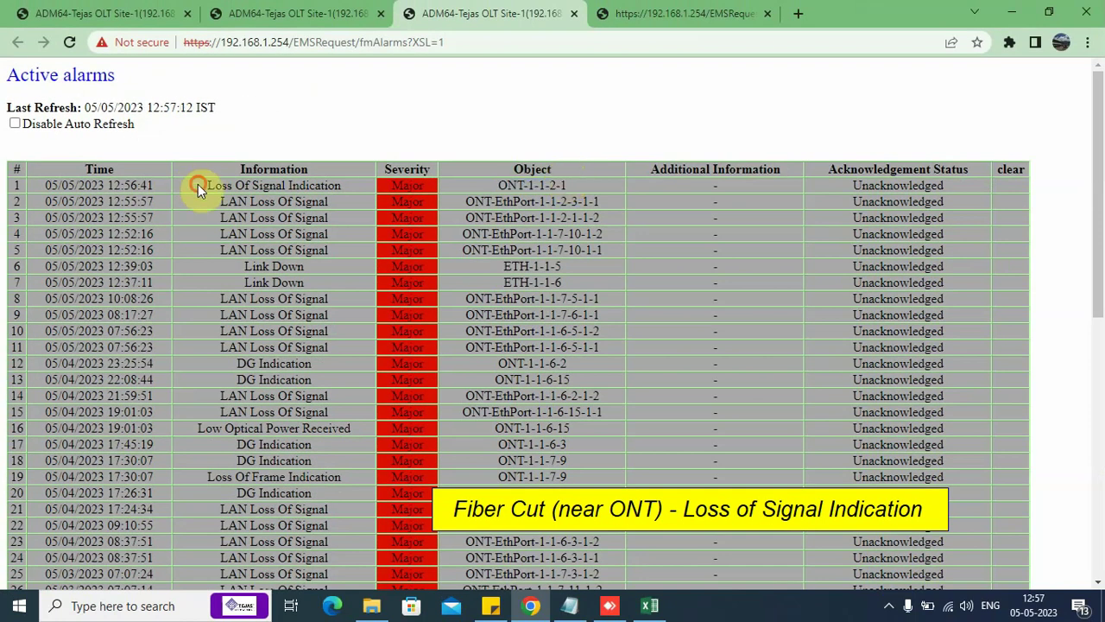
{"action": "left_click_drag", "start_coordinate": [206, 184], "coordinate": [339, 186]}
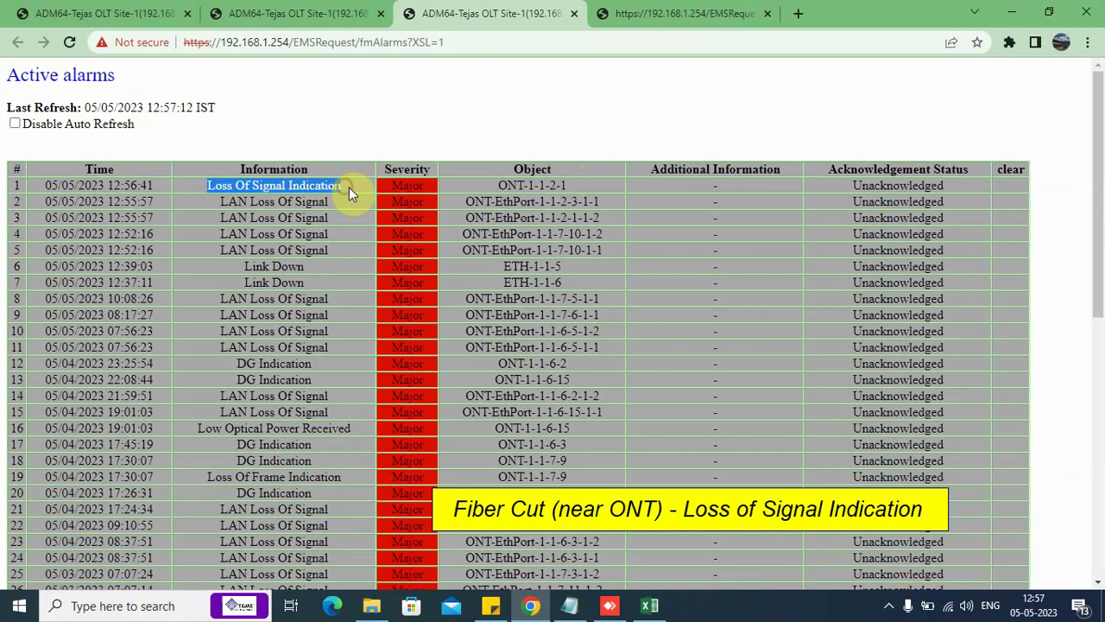
{"action": "left_click", "coordinate": [349, 188]}
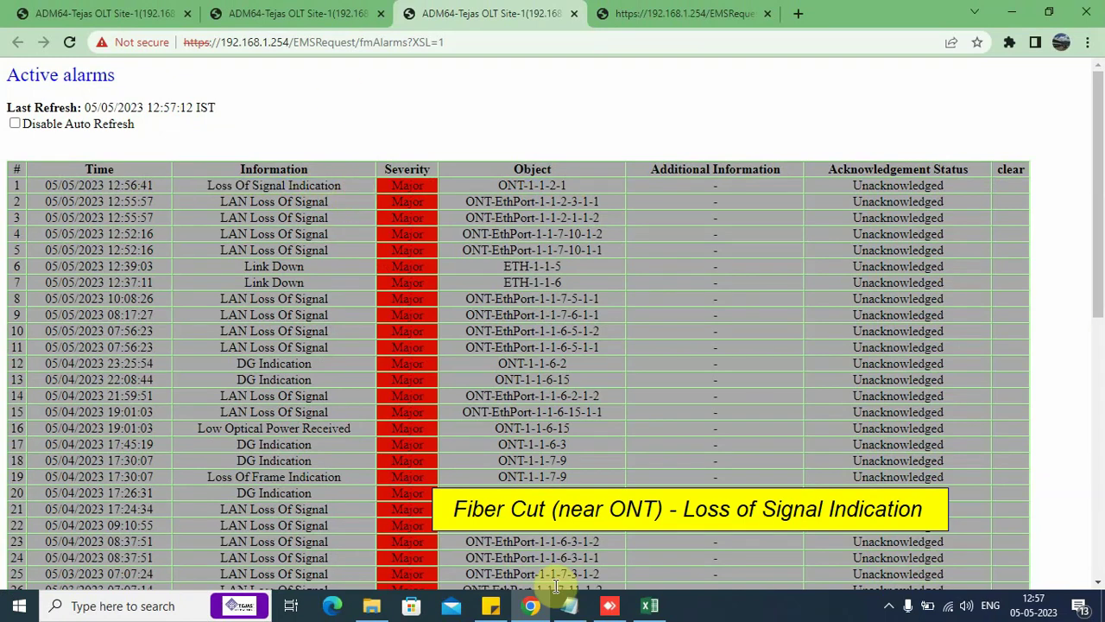
- Switch to Notepad and remove the XXX fiber-cut mark between PON(1-1-2) and the ONT in the network structure
{"action": "left_click", "coordinate": [574, 608]}
{"action": "left_click", "coordinate": [566, 223]}
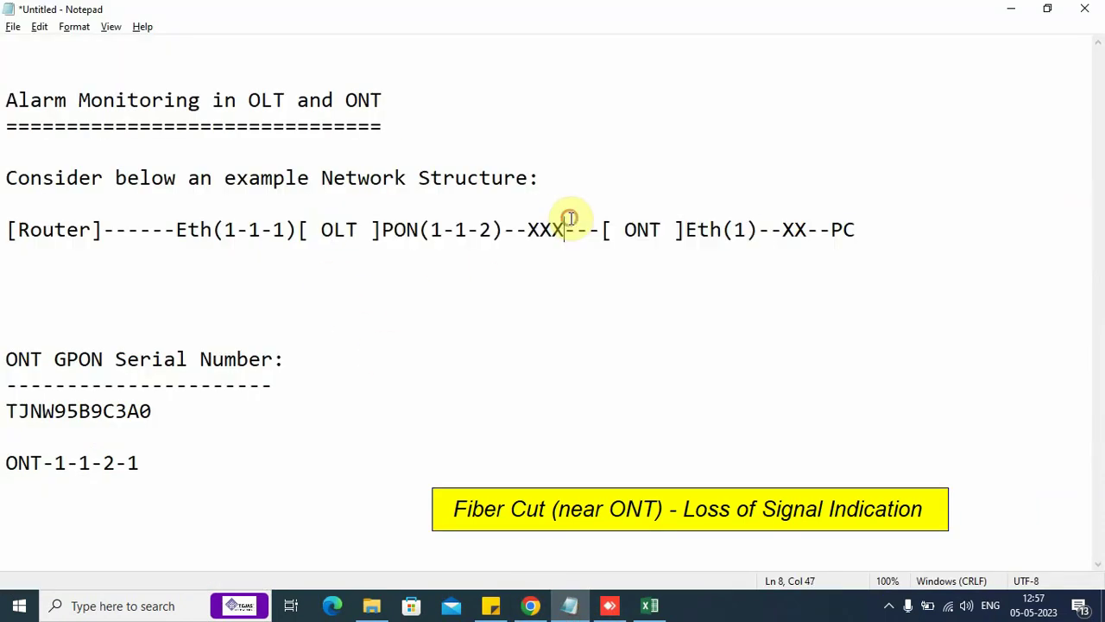
{"action": "key", "text": "BackSpace"}
{"action": "key", "text": "BackSpace"}
{"action": "key", "text": "BackSpace"}
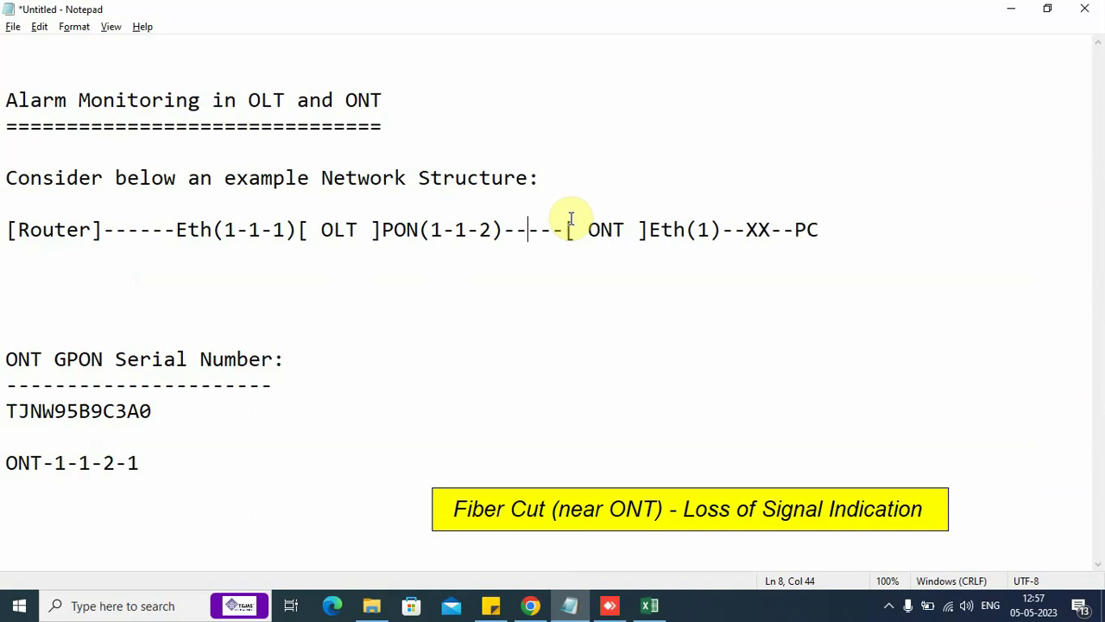
- In Chrome, reload the All Events page, highlight the Loss Of Signal Indication event for ONT-1-1-2-1, and enlarge the page to 150%
{"action": "left_click", "coordinate": [530, 604]}
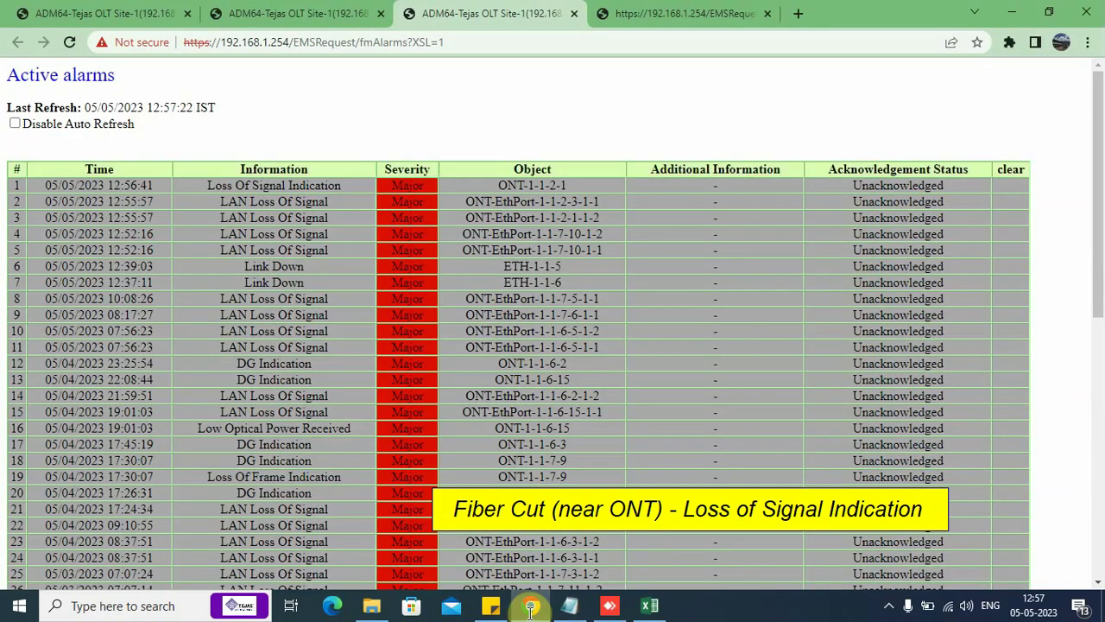
{"action": "left_click", "coordinate": [701, 9]}
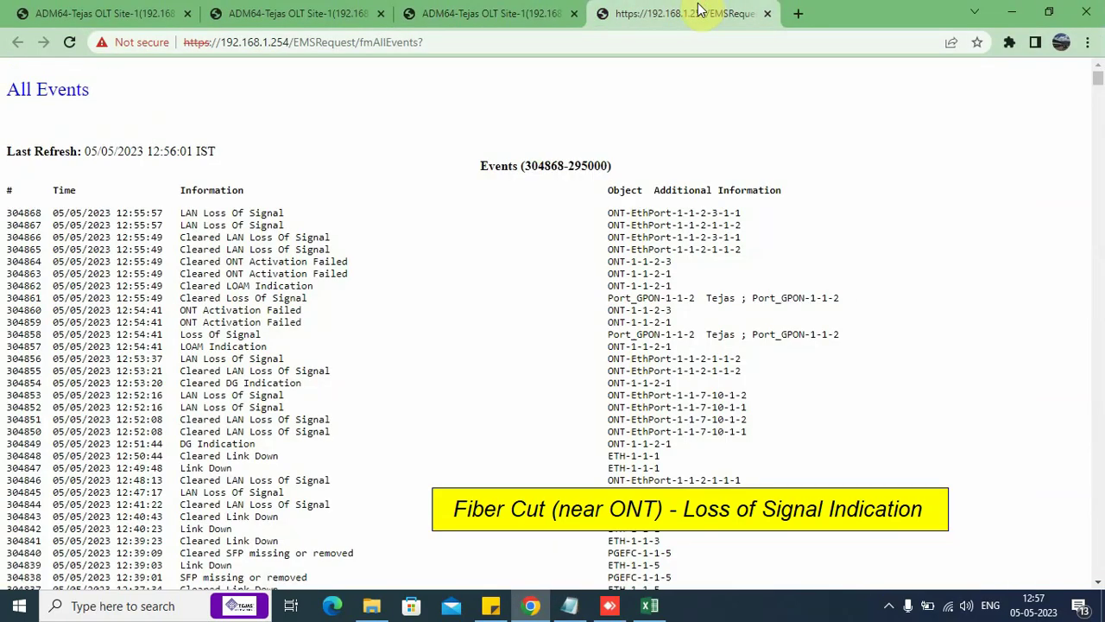
{"action": "left_click", "coordinate": [73, 39]}
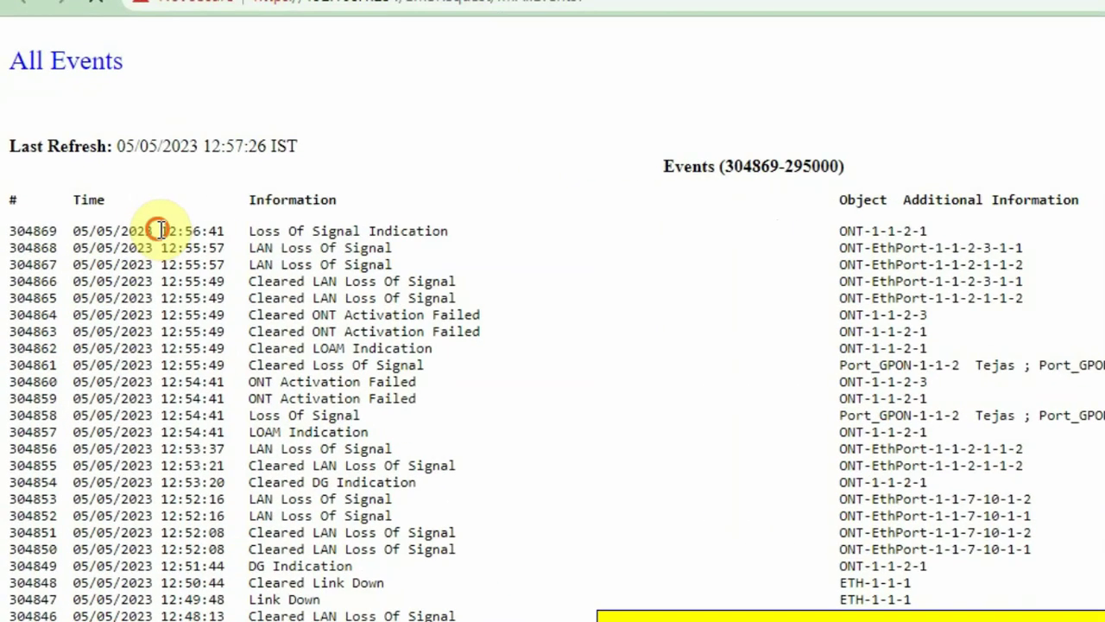
{"action": "left_click_drag", "start_coordinate": [116, 213], "coordinate": [211, 213]}
{"action": "left_click_drag", "start_coordinate": [334, 239], "coordinate": [1075, 240]}
{"action": "left_click", "coordinate": [588, 136]}
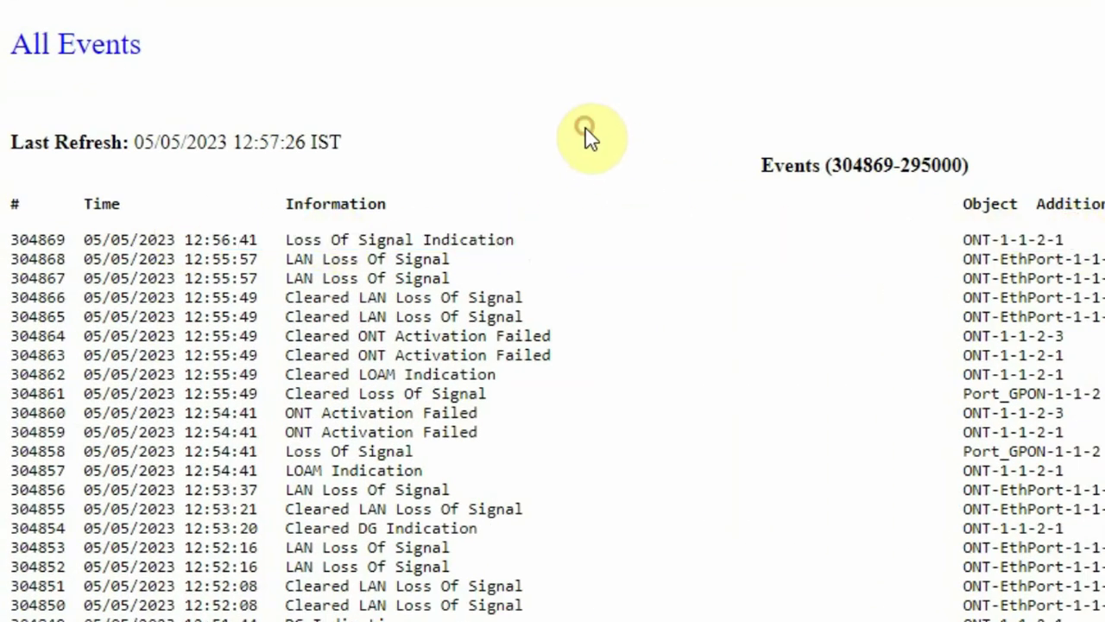
{"action": "scroll", "coordinate": [718, 475], "scroll_direction": "up", "scroll_amount": 2}
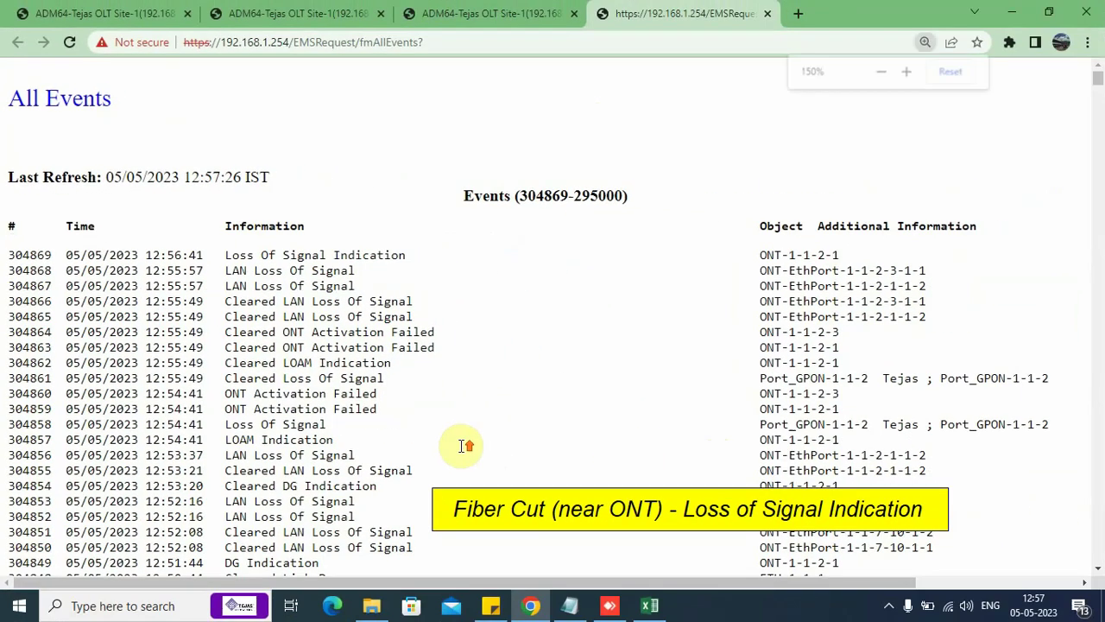
{"action": "scroll", "coordinate": [734, 569], "scroll_direction": "up", "scroll_amount": 1}
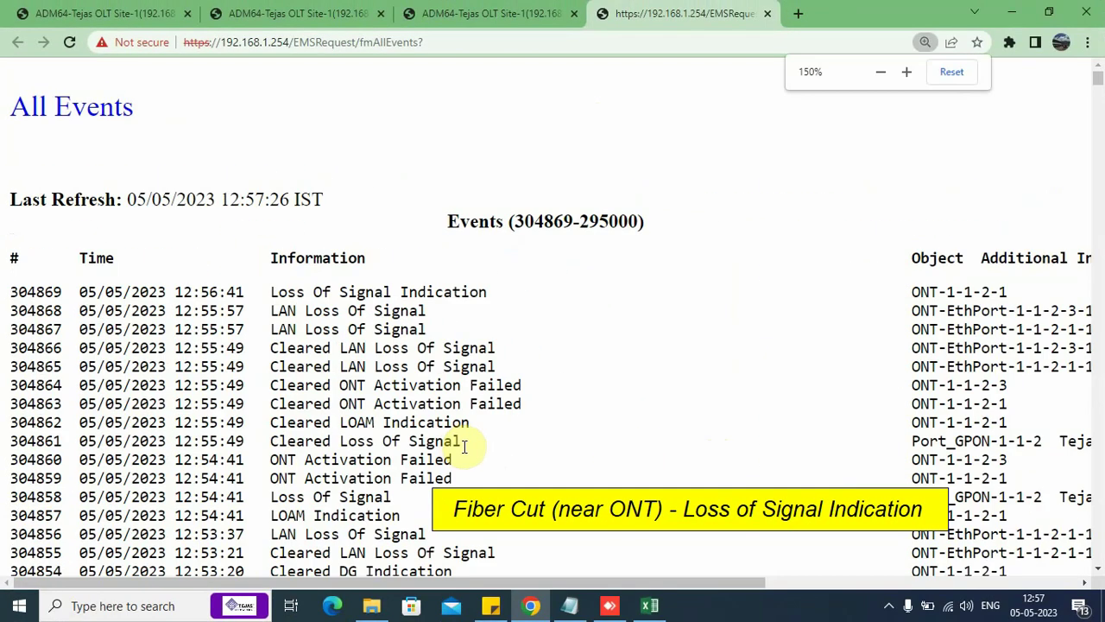
- Reload the ONT List to recheck ONT-1-1-2-1's Physical Status, and look through the Active alarms page for its Loss Of Signal Indication
{"action": "left_click", "coordinate": [488, 13]}
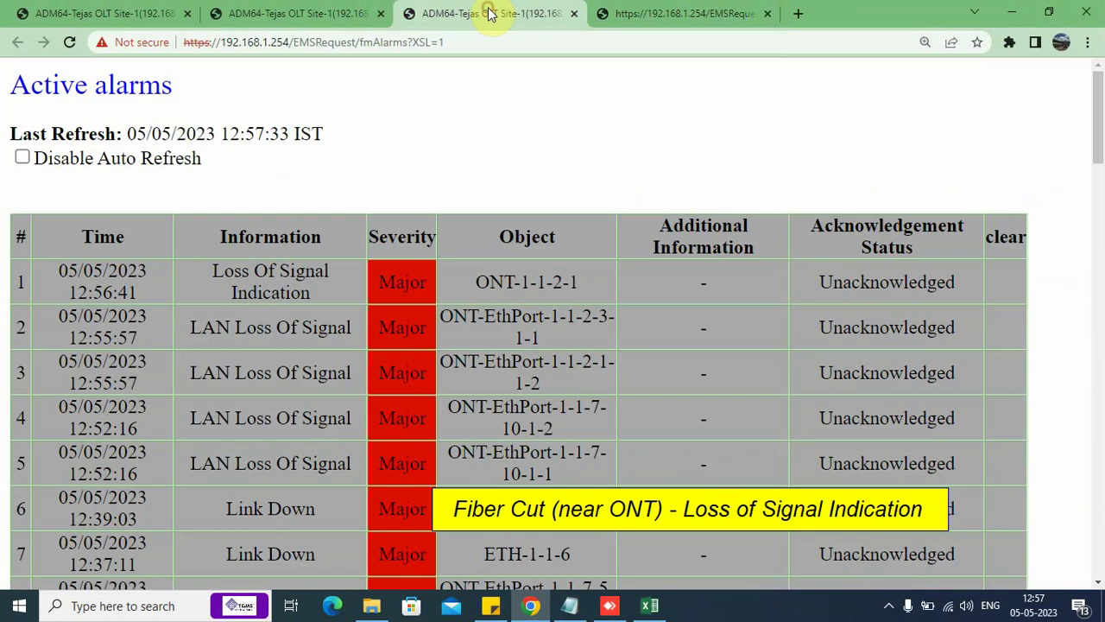
{"action": "left_click", "coordinate": [285, 13]}
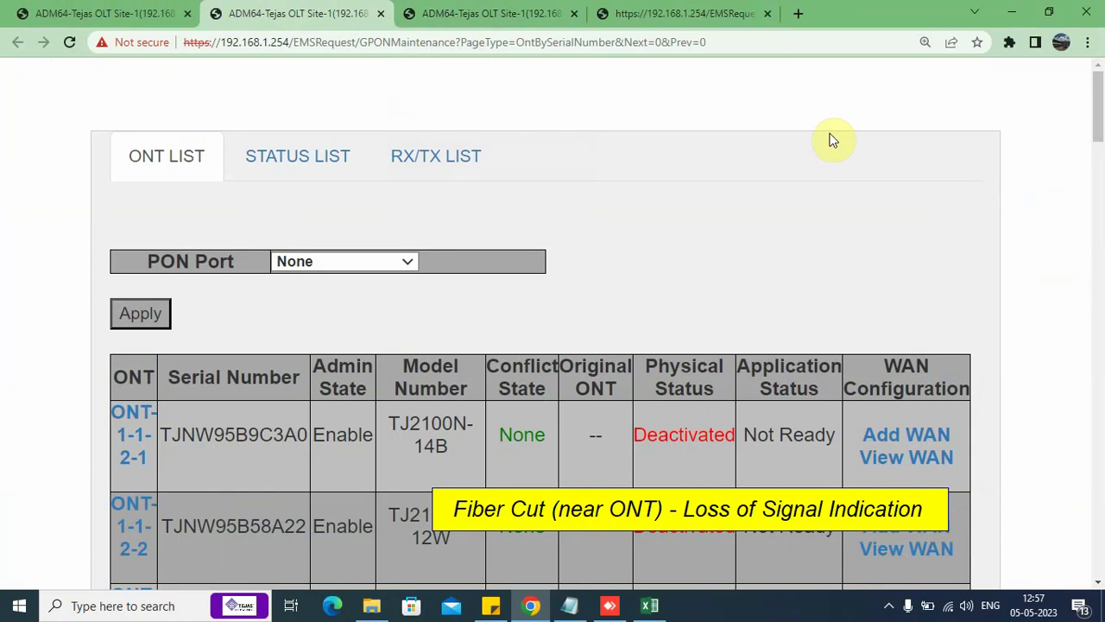
{"action": "left_click", "coordinate": [69, 42]}
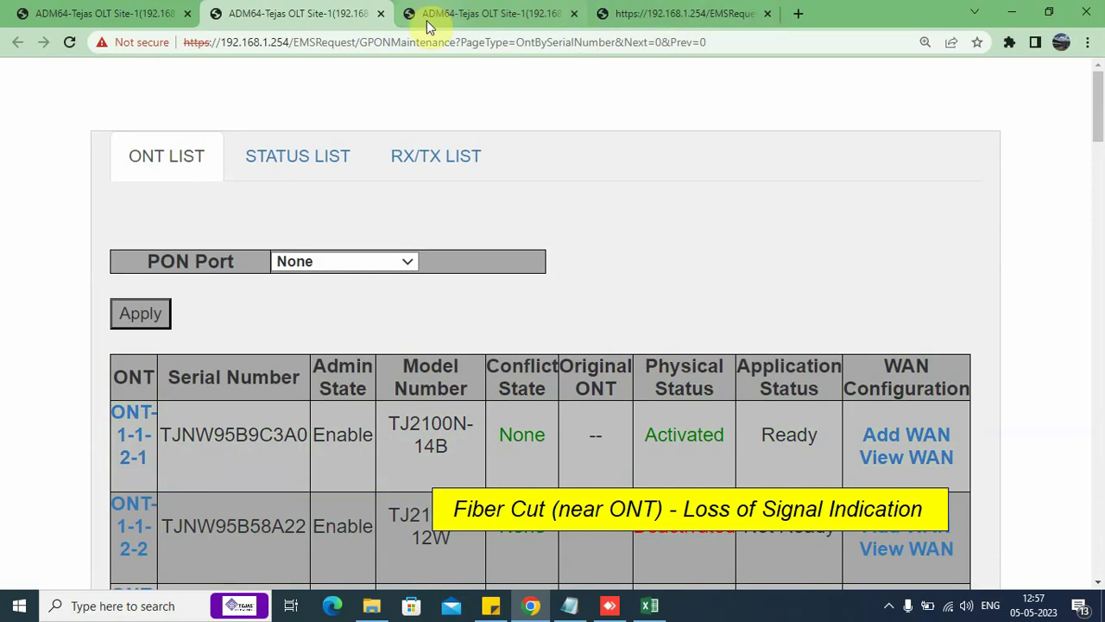
{"action": "left_click", "coordinate": [436, 19]}
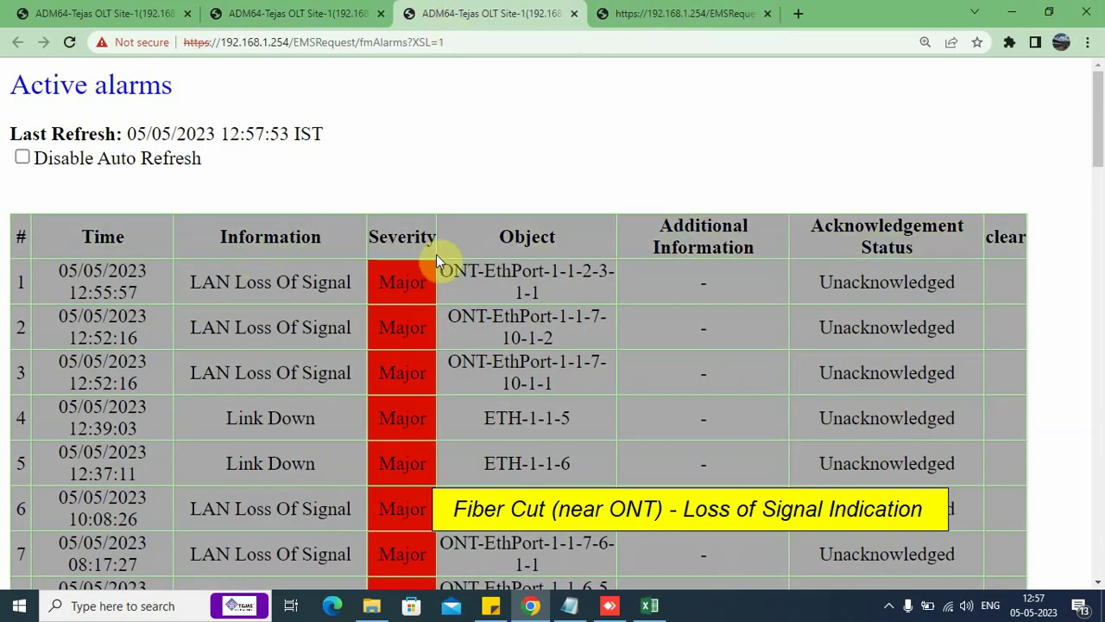
{"action": "scroll", "coordinate": [408, 456], "scroll_direction": "down", "scroll_amount": 5}
{"action": "scroll", "coordinate": [410, 456], "scroll_direction": "up", "scroll_amount": 6}
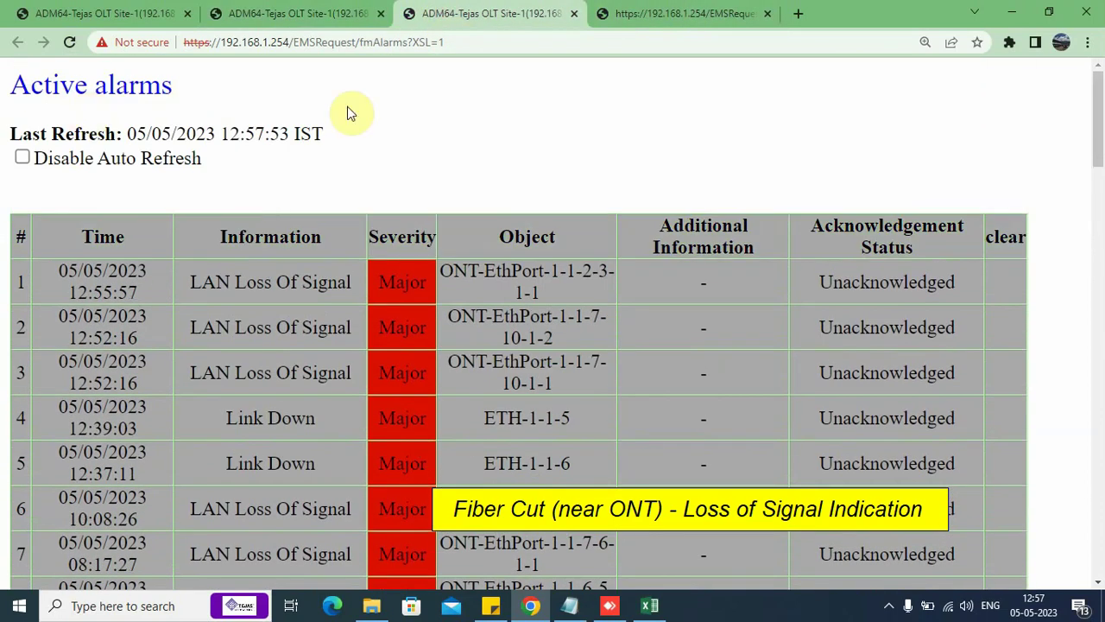
- Reload the All Events page to check the latest loss-of-signal events for ONT-1-1-2-1
{"action": "left_click", "coordinate": [682, 13]}
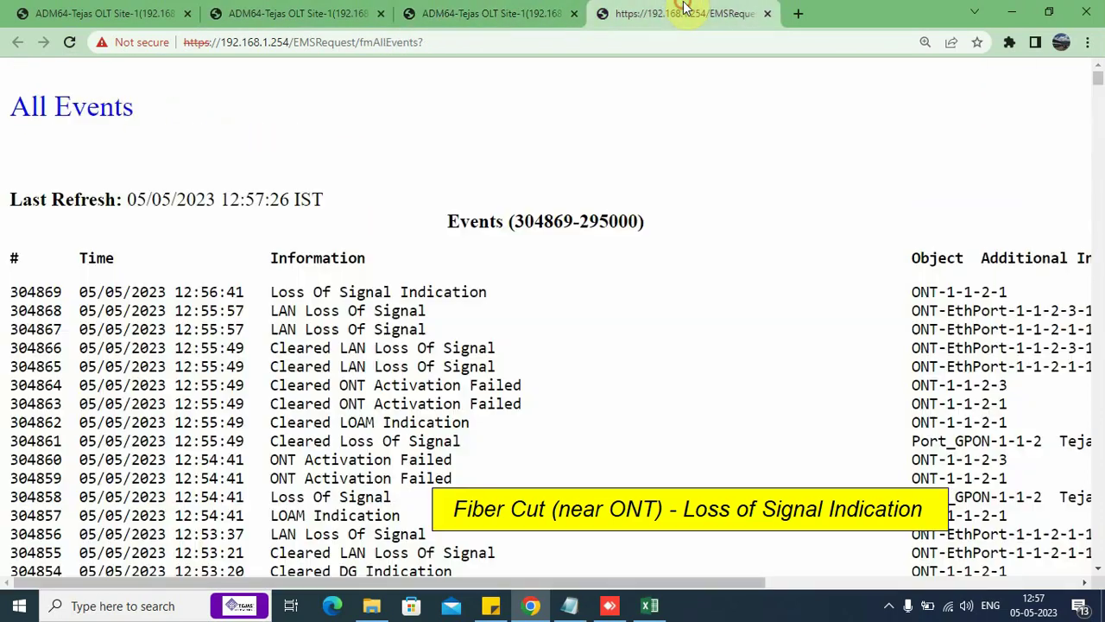
{"action": "left_click", "coordinate": [69, 43]}
{"action": "left_click", "coordinate": [69, 43]}
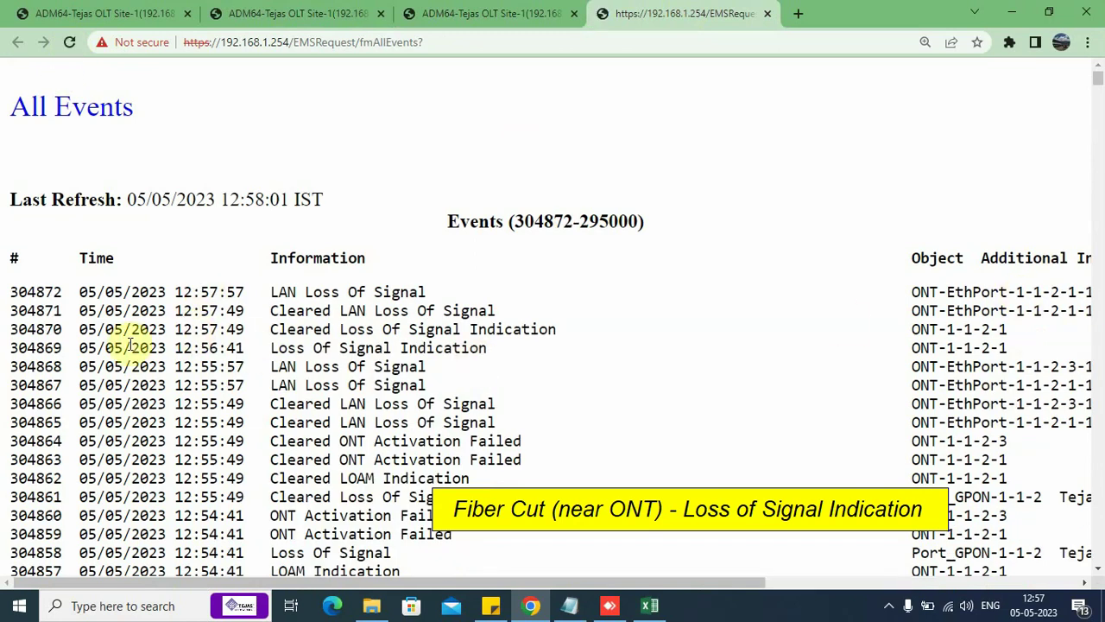
- Highlight the Cleared Loss Of Signal Indication event for ONT-1-1-2-1 in the All Events list
{"action": "left_click_drag", "start_coordinate": [80, 331], "coordinate": [1029, 313]}
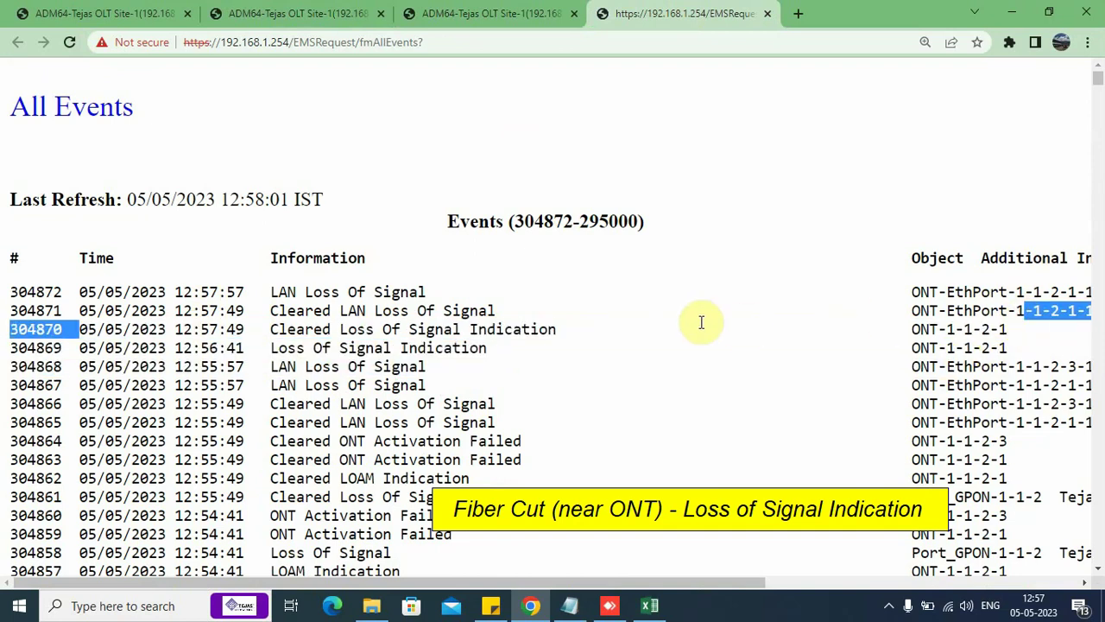
{"action": "left_click", "coordinate": [285, 347]}
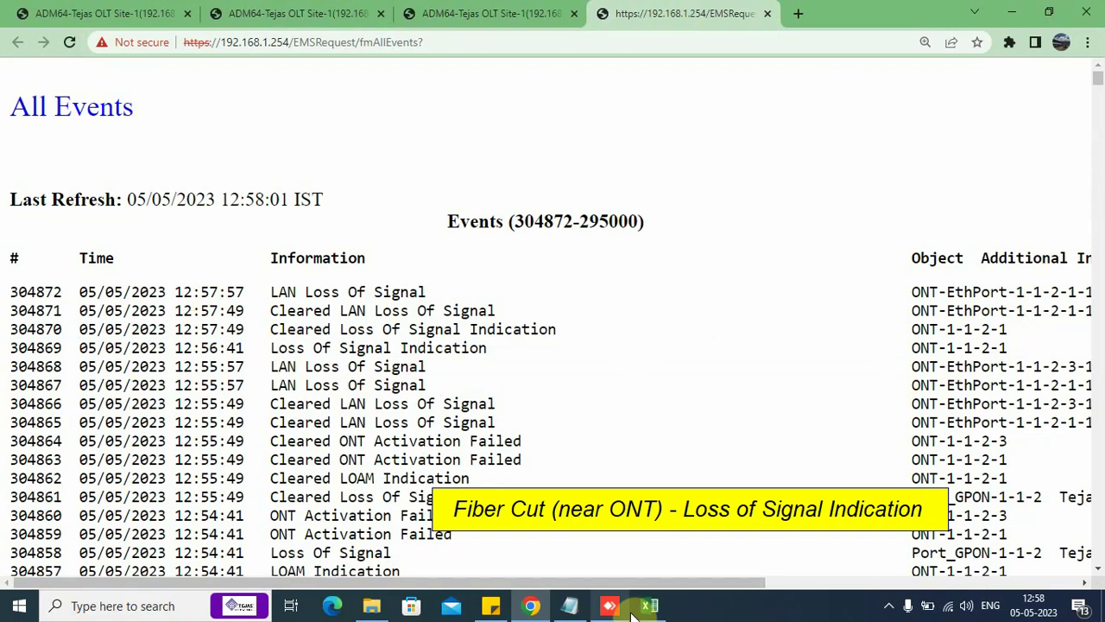
- Switch to Notepad and insert an XXXXX fiber-cut mark directly after PON(1-1-2) in the network structure
{"action": "left_click", "coordinate": [570, 609]}
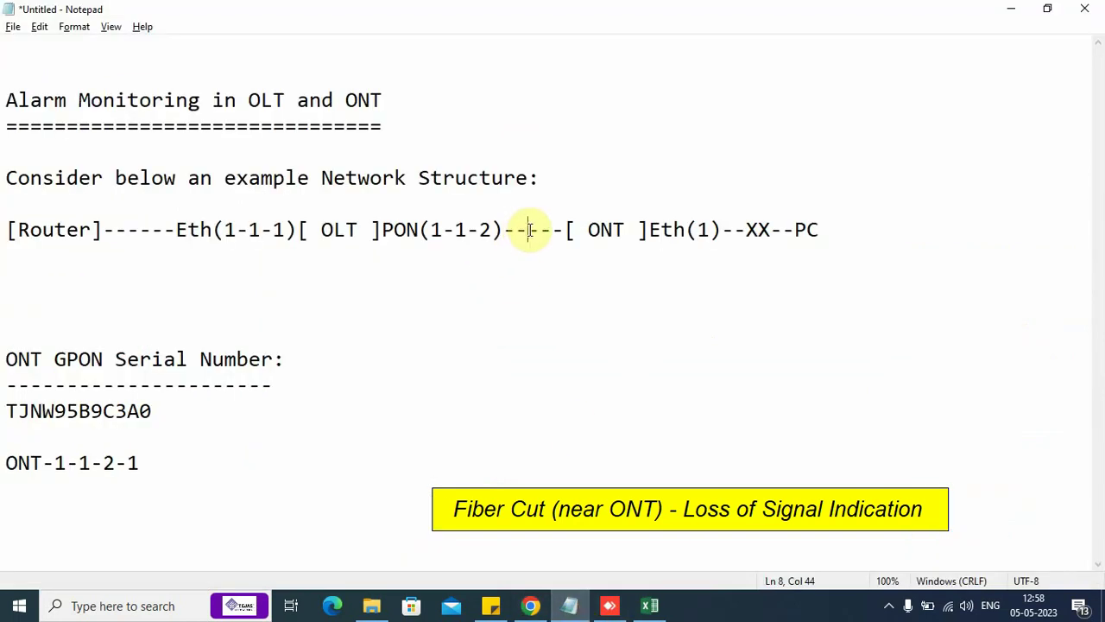
{"action": "left_click_drag", "start_coordinate": [382, 229], "coordinate": [663, 226]}
{"action": "left_click", "coordinate": [461, 273]}
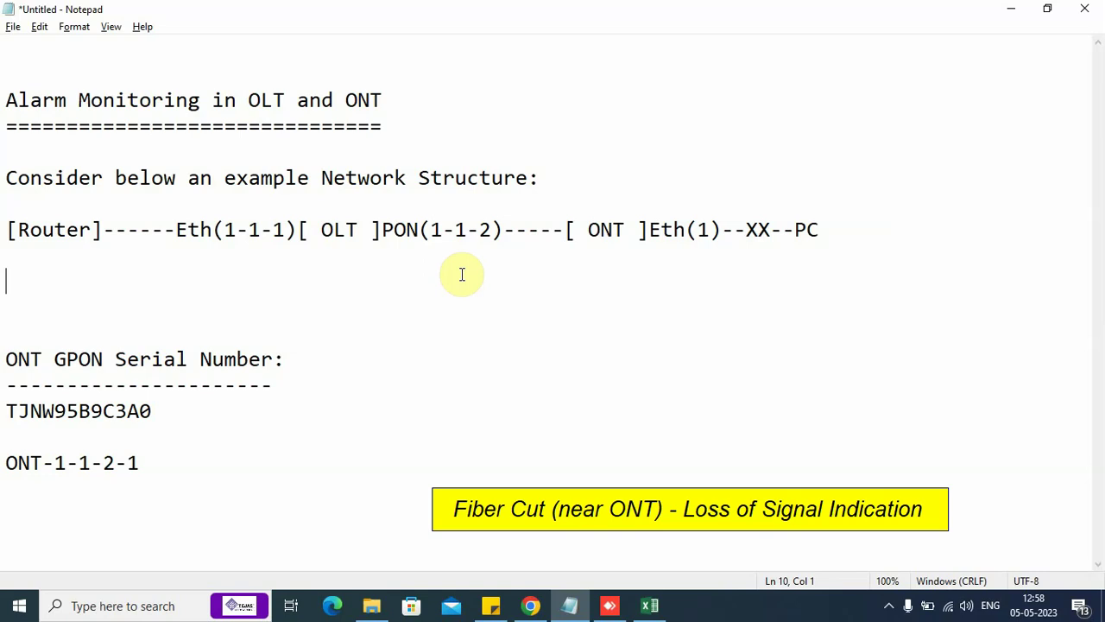
{"action": "left_click", "coordinate": [308, 230]}
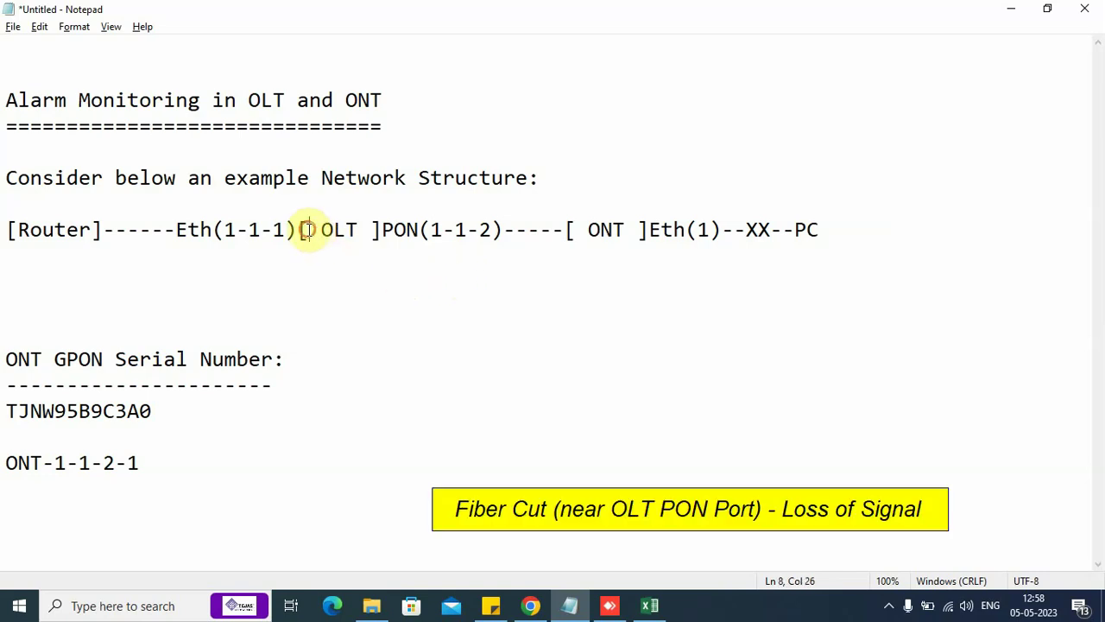
{"action": "left_click_drag", "start_coordinate": [307, 230], "coordinate": [521, 229]}
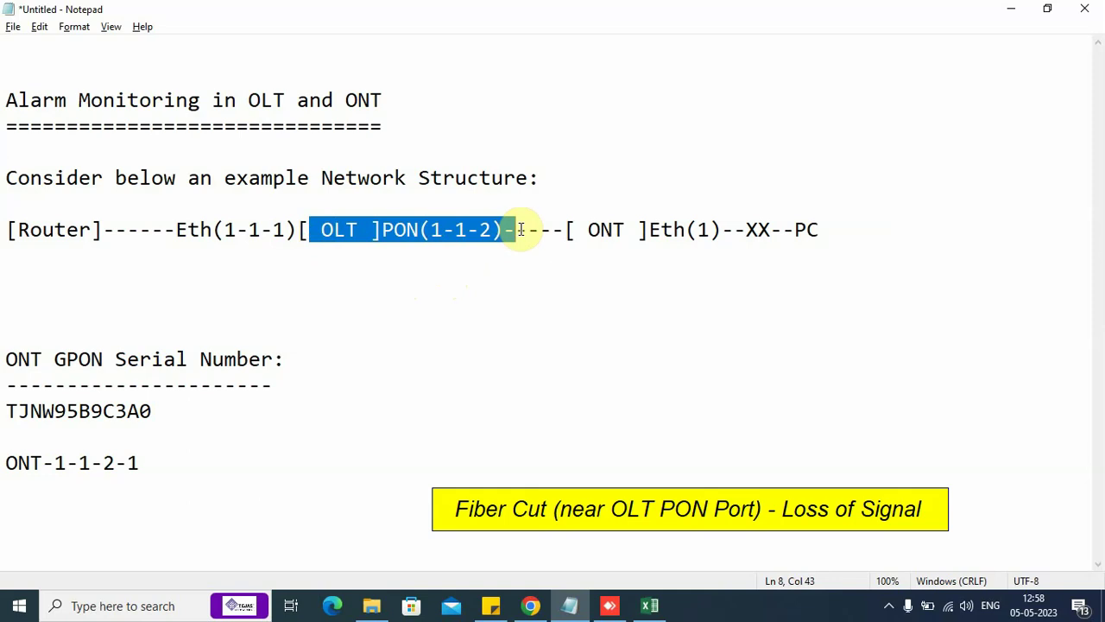
{"action": "left_click", "coordinate": [467, 306]}
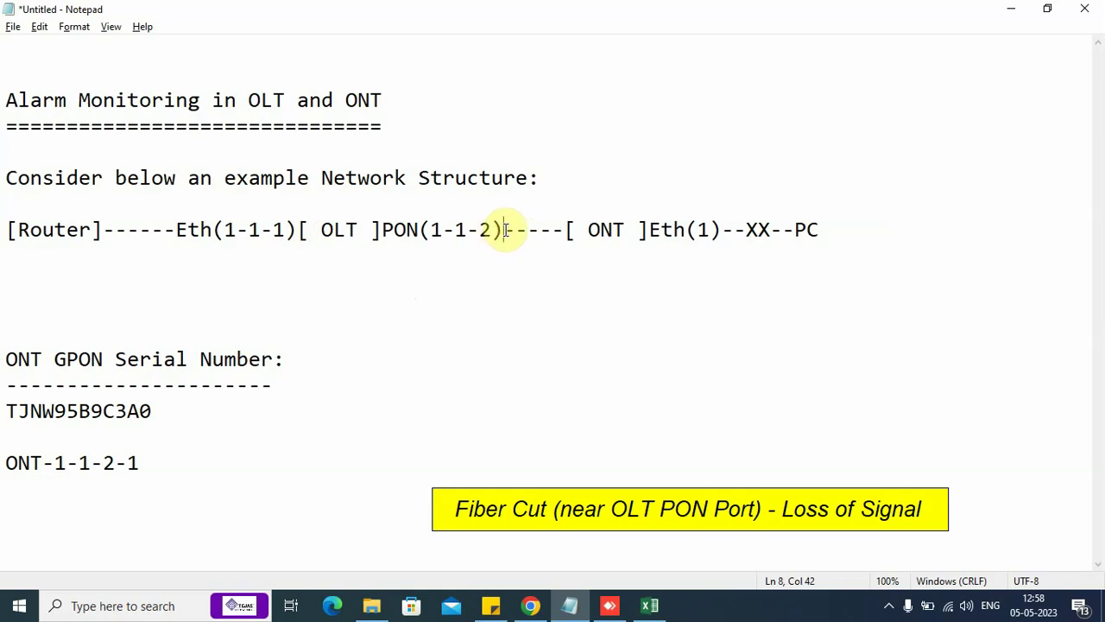
{"action": "type", "text": "XXXXX"}
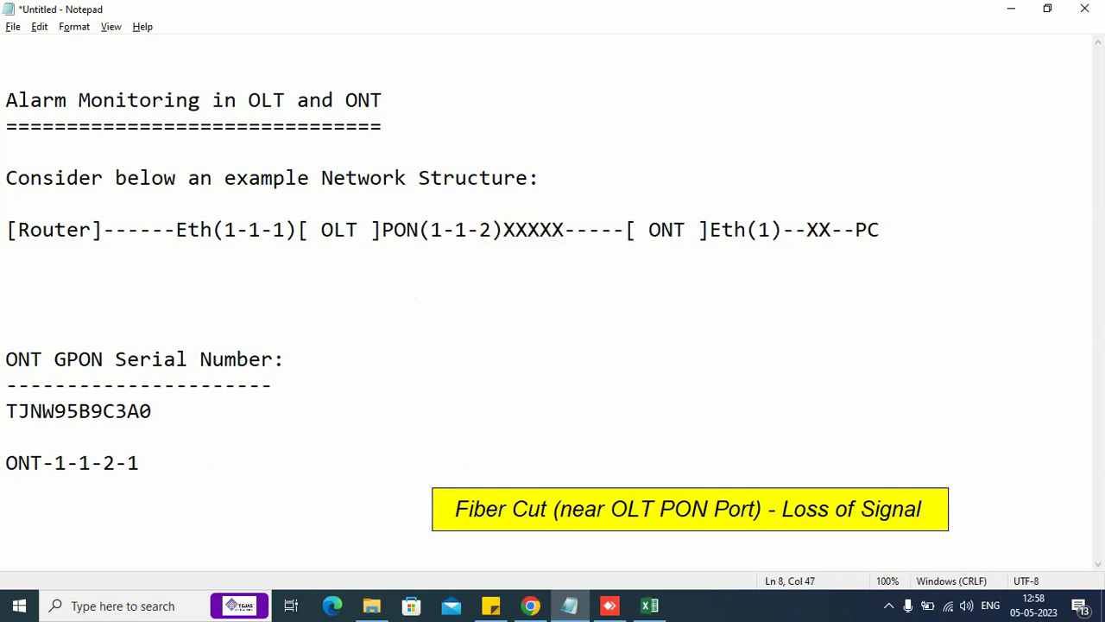
{"action": "left_click", "coordinate": [567, 339]}
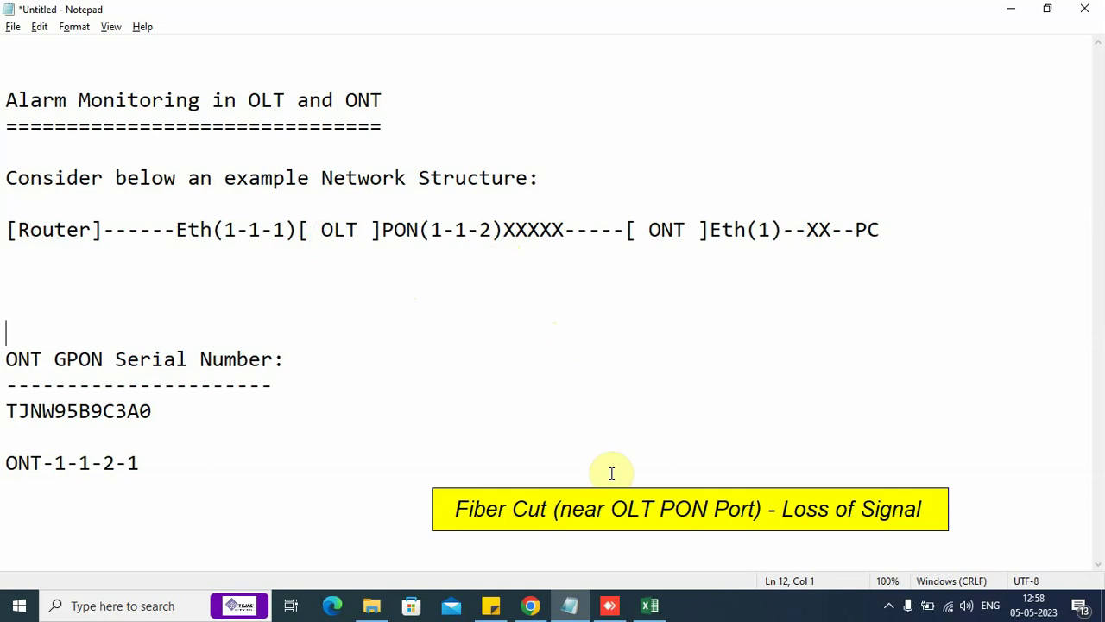
- Switch to Chrome and reload the ONT List to check the Physical Status of ONT-1-1-2-1
{"action": "left_click", "coordinate": [531, 605]}
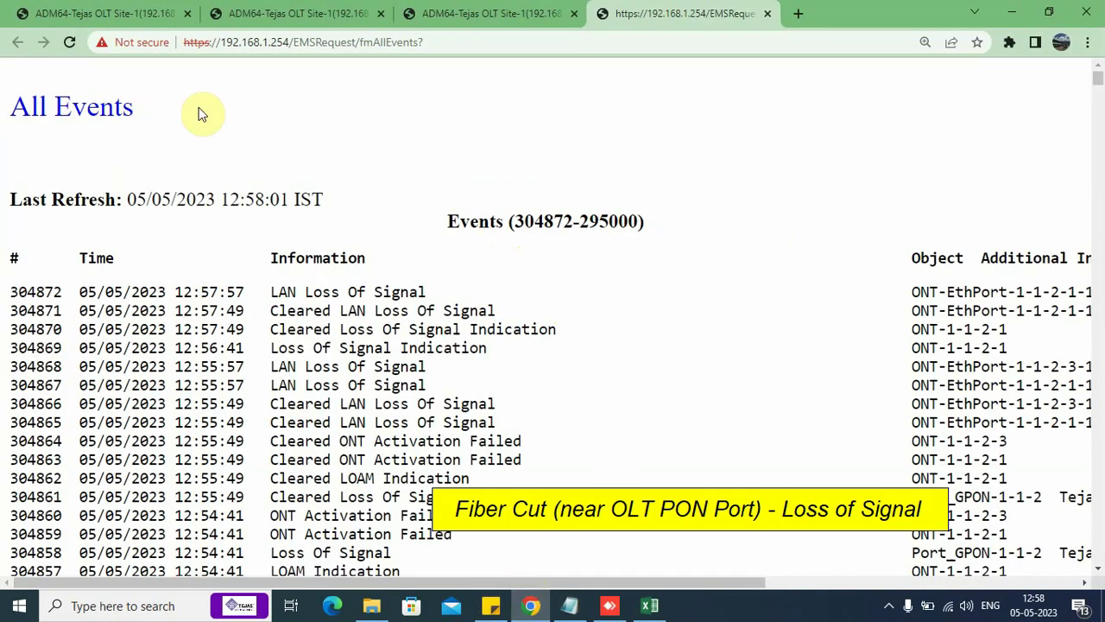
{"action": "left_click", "coordinate": [130, 13]}
{"action": "left_click", "coordinate": [280, 16]}
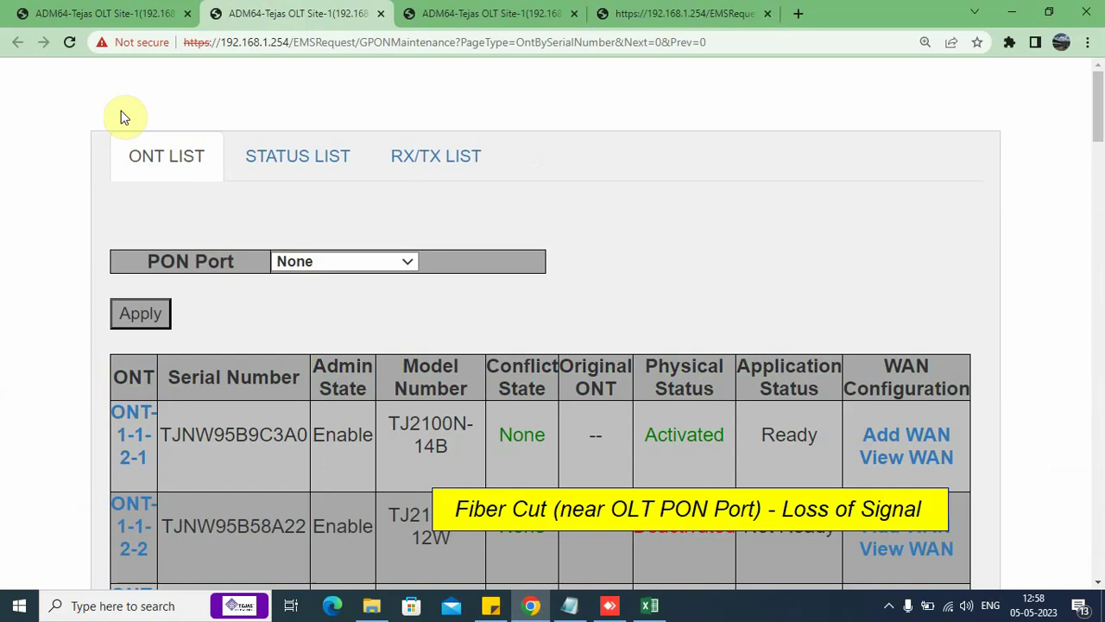
{"action": "left_click", "coordinate": [69, 42]}
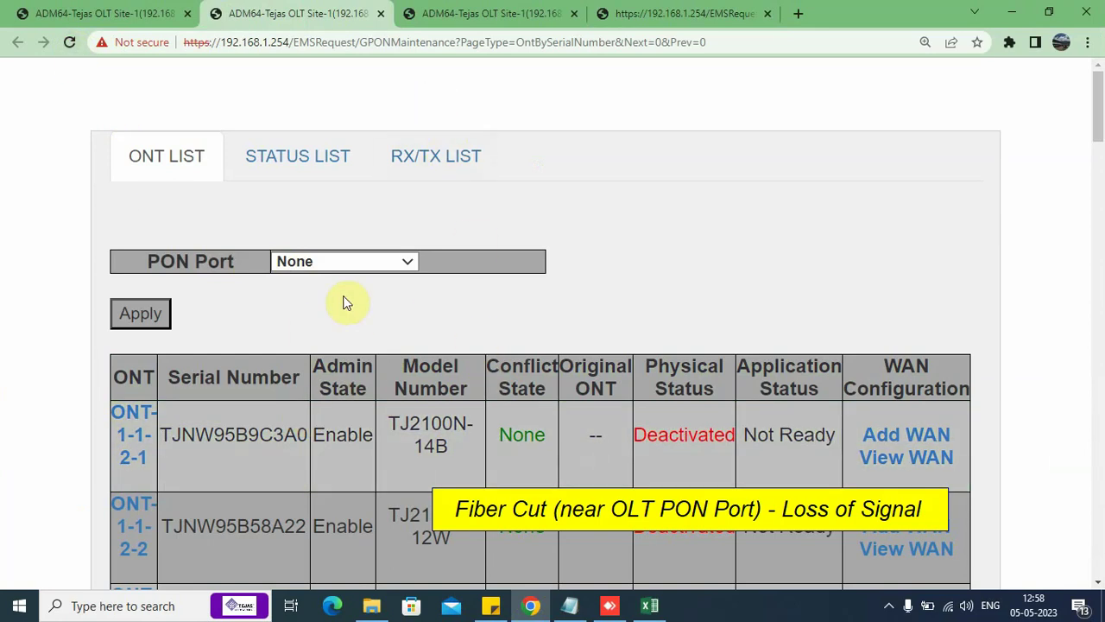
- Filter the ONT List by Port_GPON-1-1-2, reduce the page zoom to 110%, and look through the Physical Status of its ONTs
{"action": "left_click", "coordinate": [370, 261]}
{"action": "left_click", "coordinate": [350, 304]}
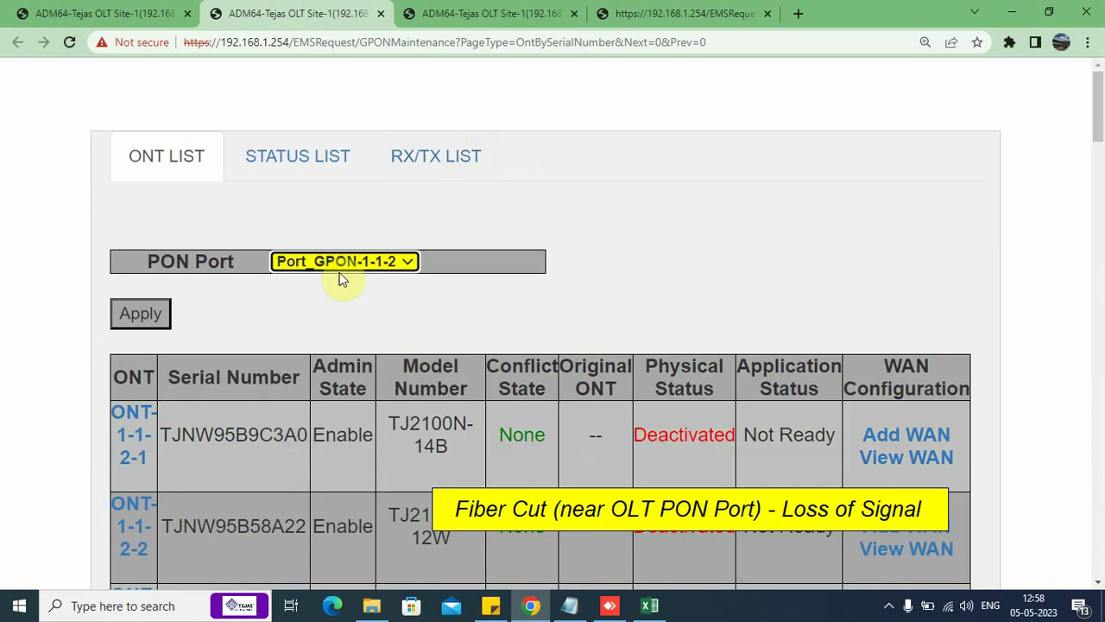
{"action": "left_click", "coordinate": [160, 312]}
{"action": "key", "text": "ctrl+minus"}
{"action": "key", "text": "ctrl+minus"}
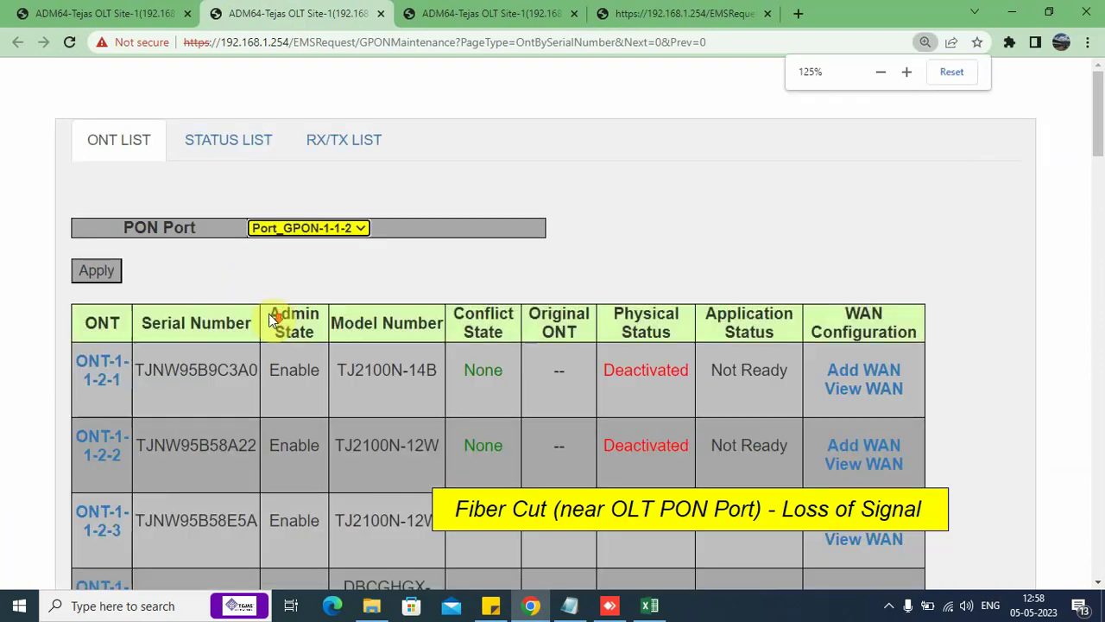
{"action": "scroll", "coordinate": [579, 354], "scroll_direction": "down", "scroll_amount": 5}
{"action": "scroll", "coordinate": [570, 379], "scroll_direction": "down", "scroll_amount": 5}
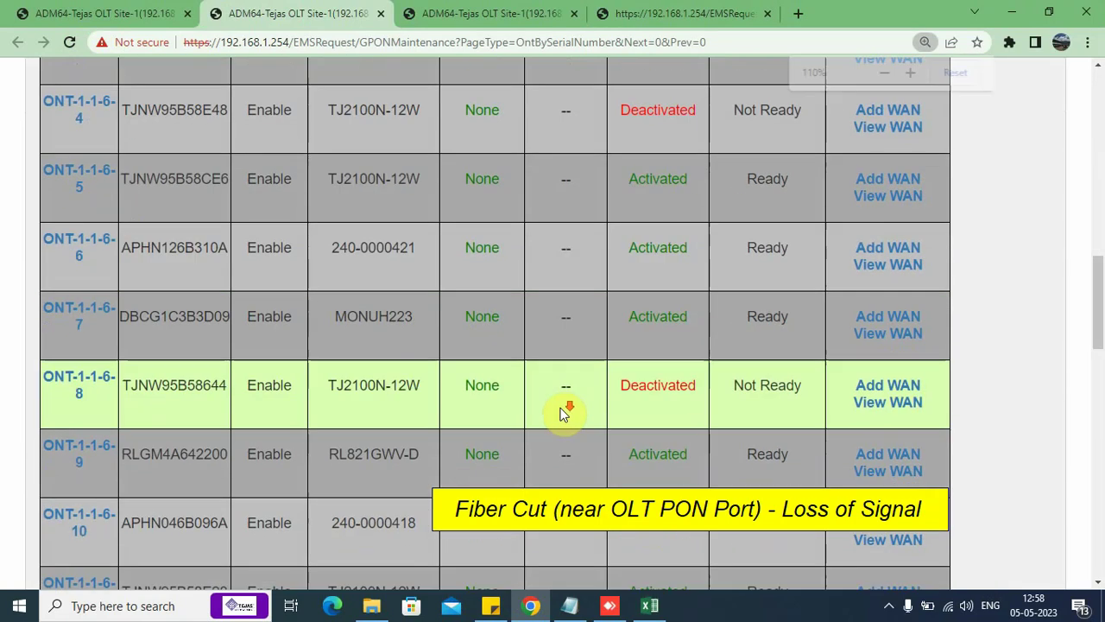
{"action": "scroll", "coordinate": [536, 380], "scroll_direction": "up", "scroll_amount": 15}
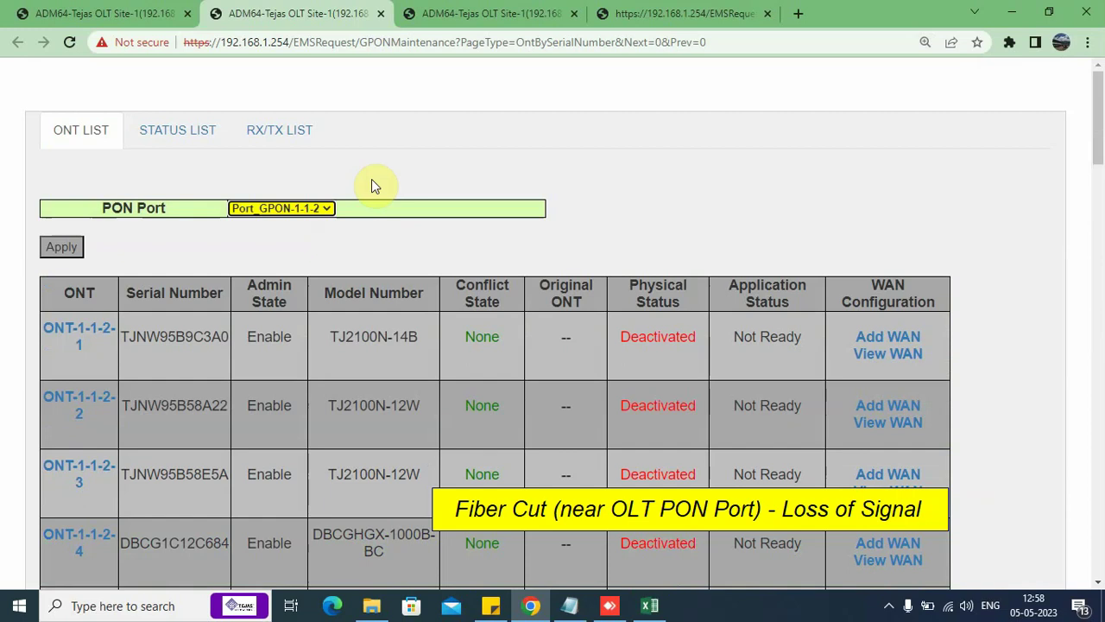
{"action": "left_click", "coordinate": [61, 247]}
{"action": "scroll", "coordinate": [695, 332], "scroll_direction": "down", "scroll_amount": 5}
{"action": "scroll", "coordinate": [667, 407], "scroll_direction": "up", "scroll_amount": 5}
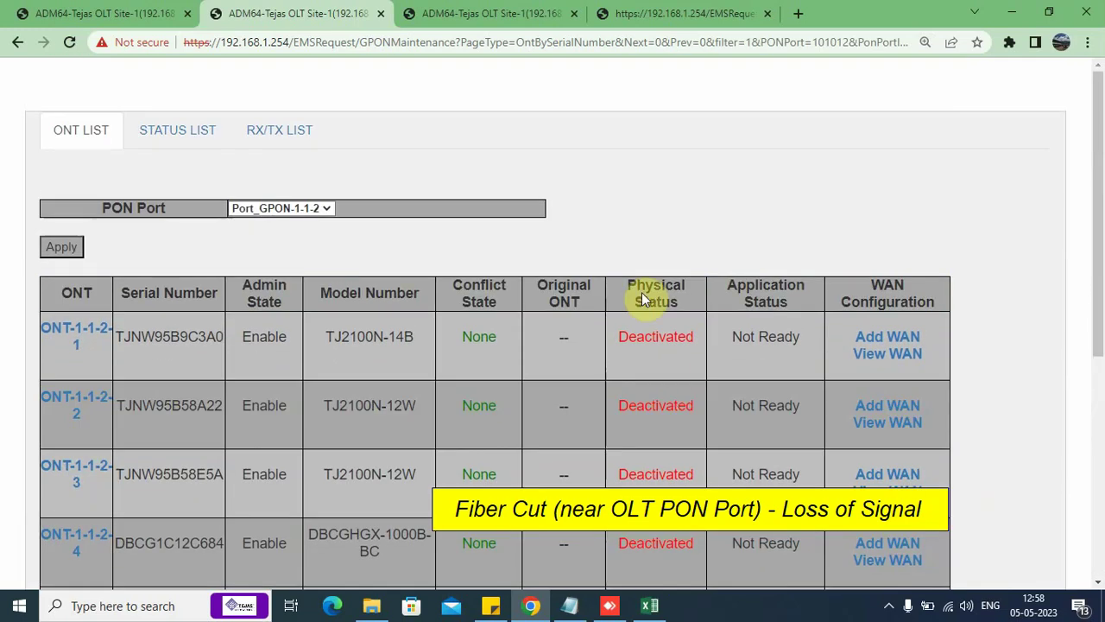
- Examine the Active alarms page, highlighting Loss Of Signal for Port_GPON-1-1-2 and the ONT Activation Failed and Loss Of Signal Indication alarms raised at 12:58:39
{"action": "left_click", "coordinate": [695, 10]}
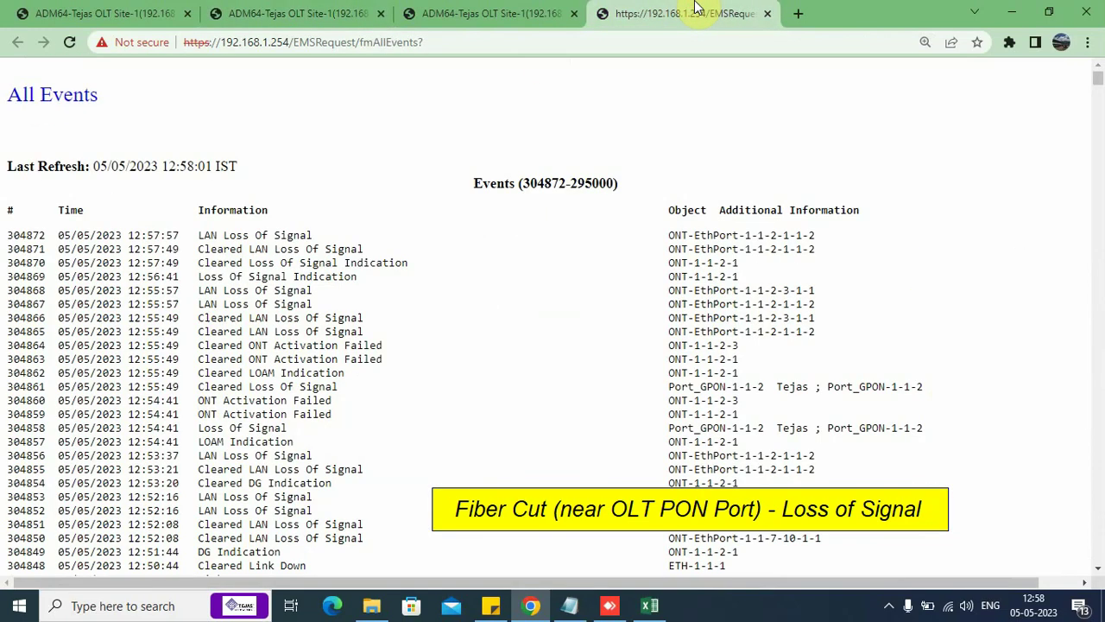
{"action": "left_click", "coordinate": [496, 13]}
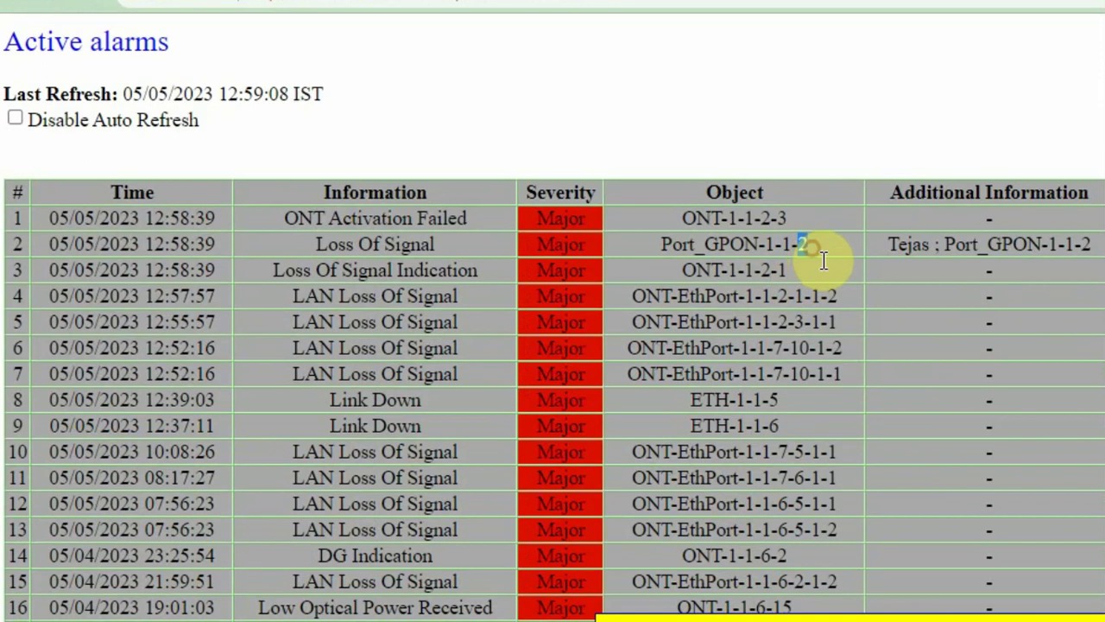
{"action": "left_click_drag", "start_coordinate": [819, 252], "coordinate": [338, 250]}
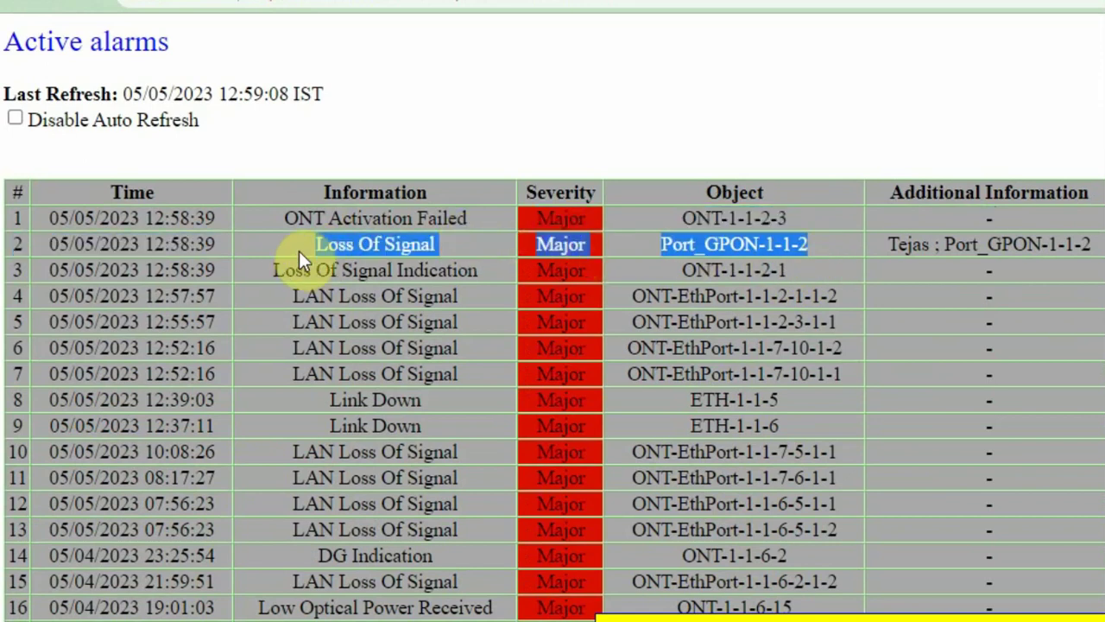
{"action": "left_click", "coordinate": [279, 215]}
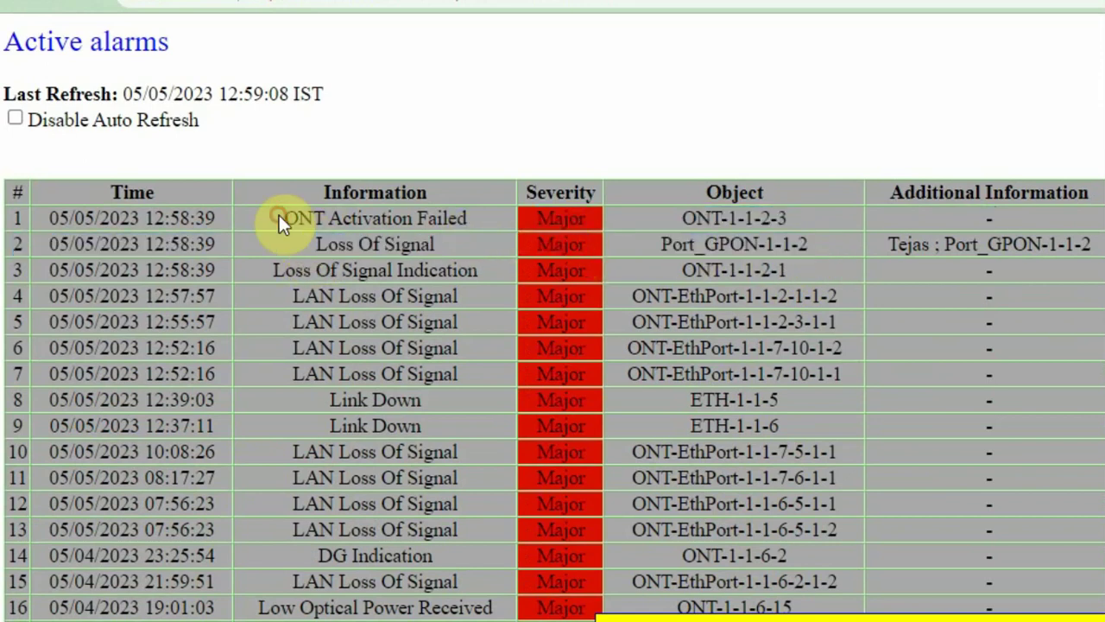
{"action": "mouse_move", "coordinate": [279, 214]}
{"action": "left_mouse_down"}
{"action": "mouse_move", "coordinate": [526, 227]}
{"action": "mouse_move", "coordinate": [320, 247]}
{"action": "mouse_move", "coordinate": [324, 226]}
{"action": "mouse_move", "coordinate": [283, 219]}
{"action": "left_mouse_up"}
{"action": "left_click", "coordinate": [283, 218]}
{"action": "left_click_drag", "start_coordinate": [269, 266], "coordinate": [478, 270]}
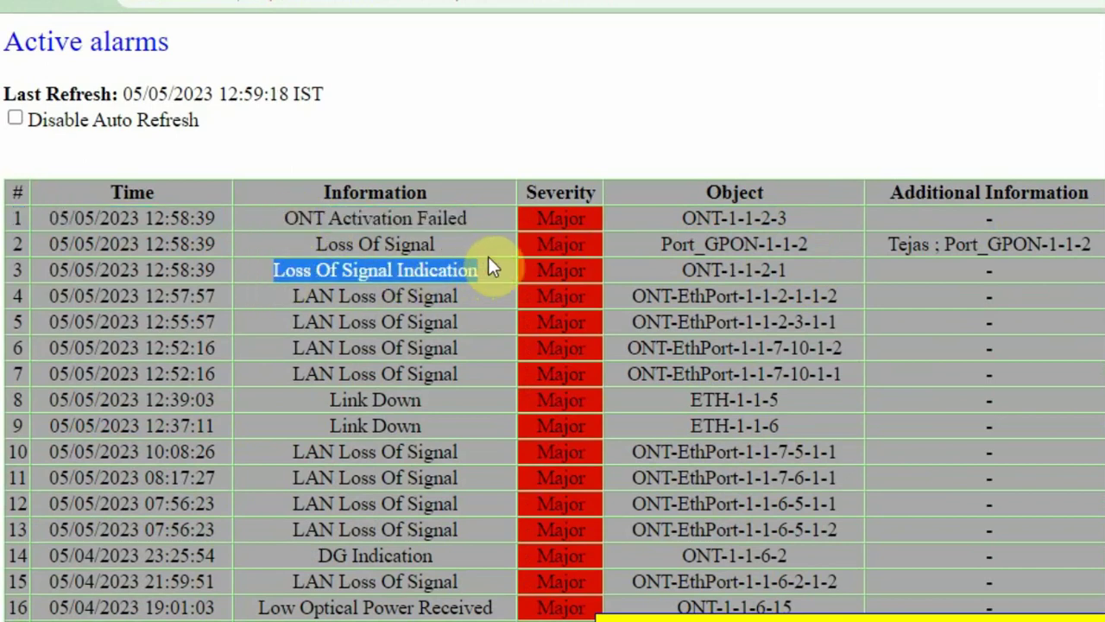
{"action": "left_click", "coordinate": [301, 251]}
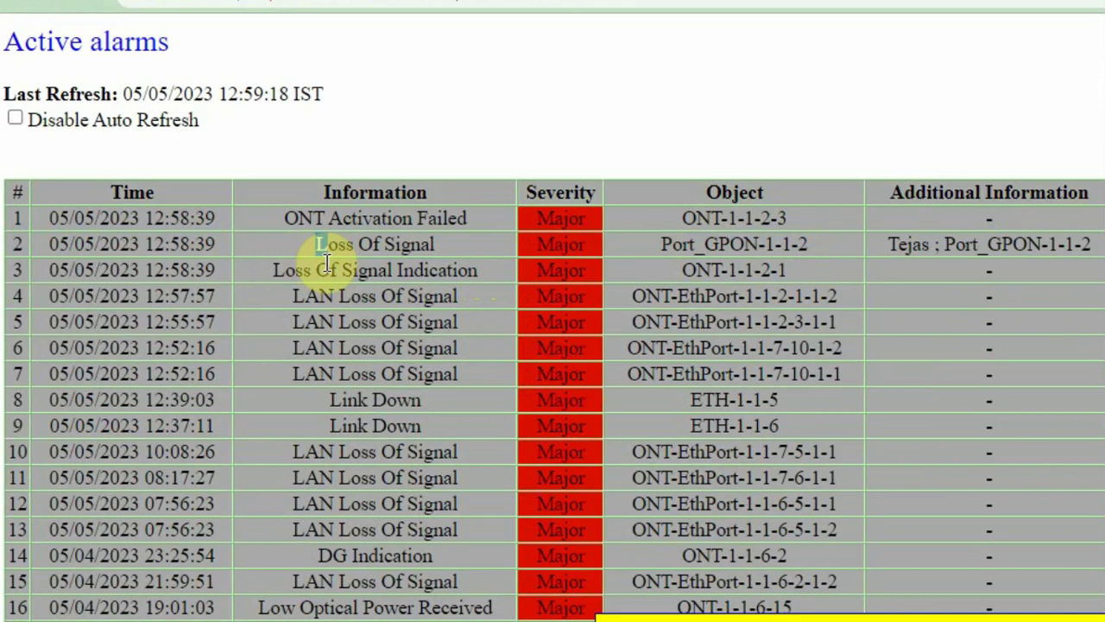
{"action": "left_click_drag", "start_coordinate": [326, 259], "coordinate": [130, 211]}
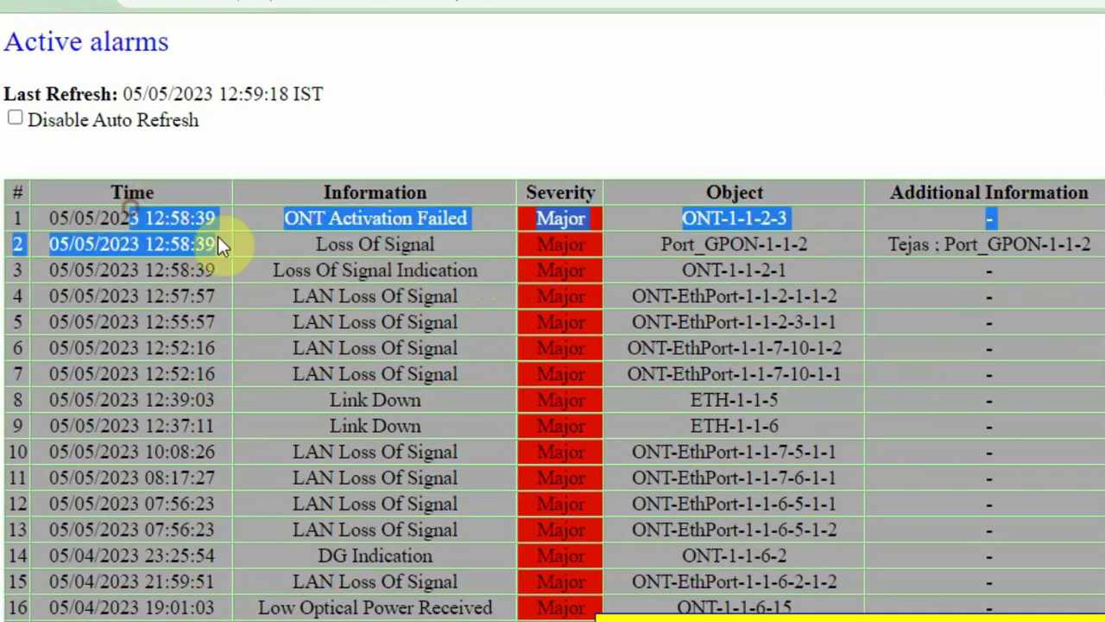
{"action": "left_click_drag", "start_coordinate": [217, 244], "coordinate": [486, 270]}
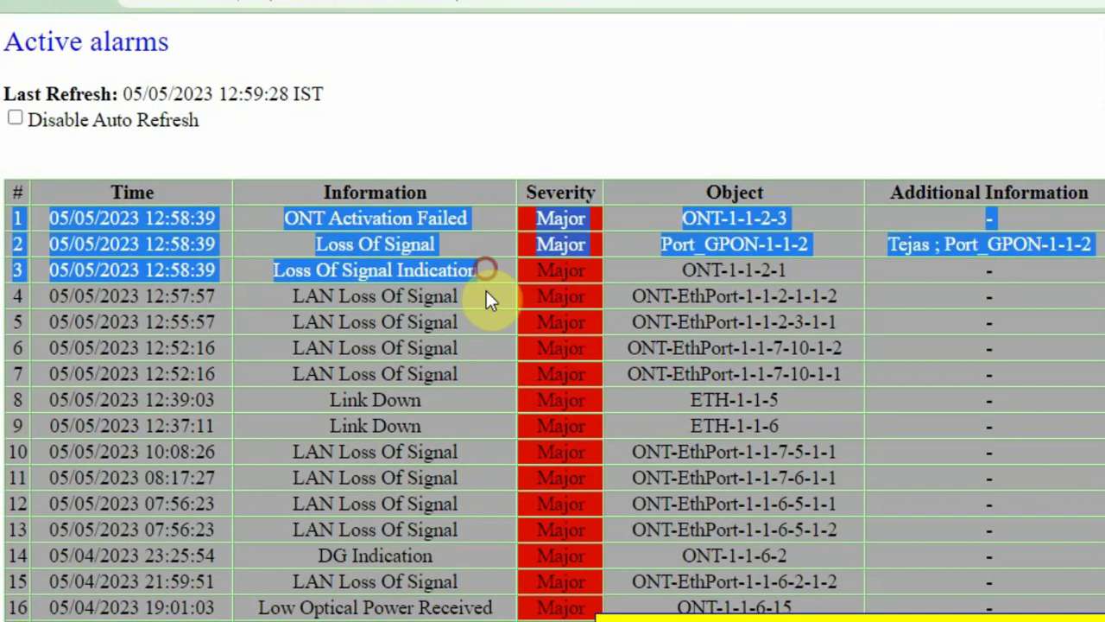
{"action": "left_click", "coordinate": [479, 253]}
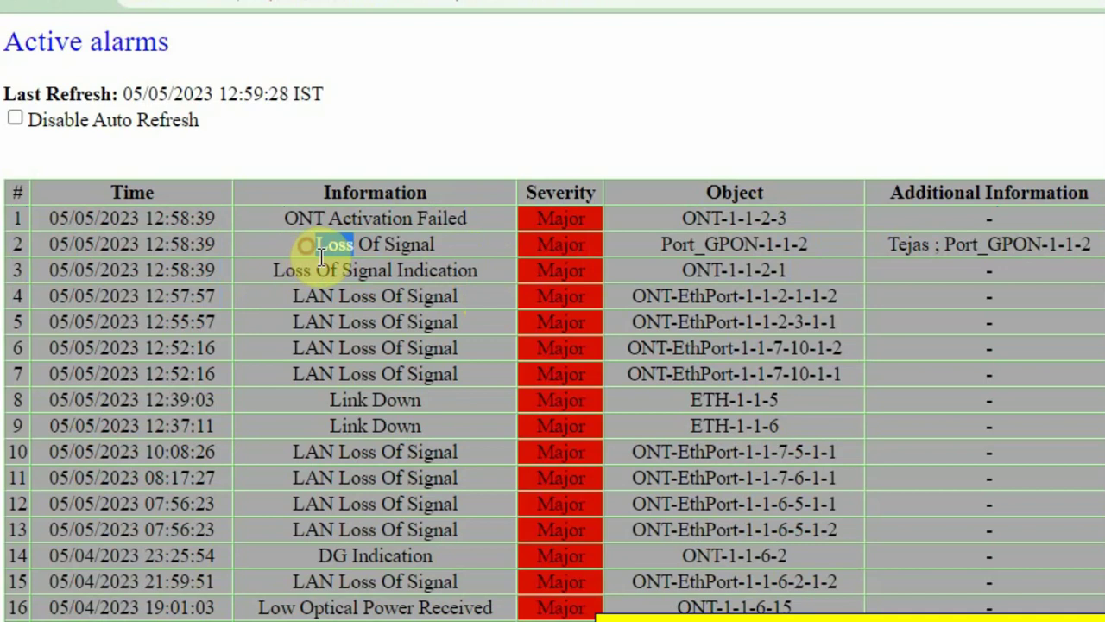
{"action": "left_click_drag", "start_coordinate": [322, 256], "coordinate": [848, 239]}
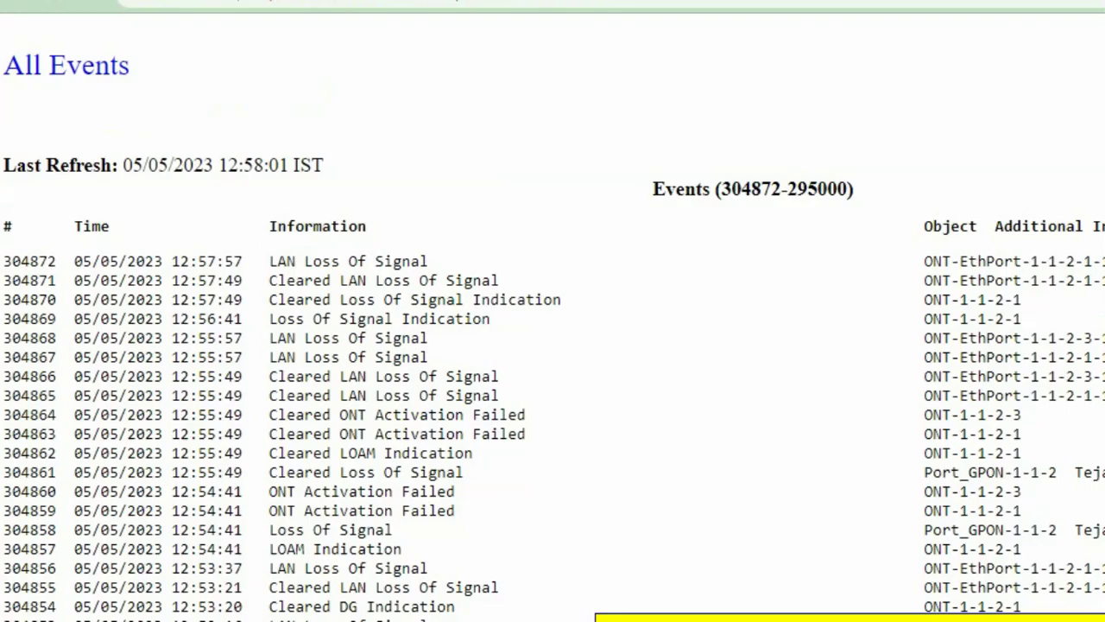
- Reload the All Events page and highlight the latest Loss Of Signal event for Port_GPON-1-1-2
{"action": "left_click", "coordinate": [90, 6]}
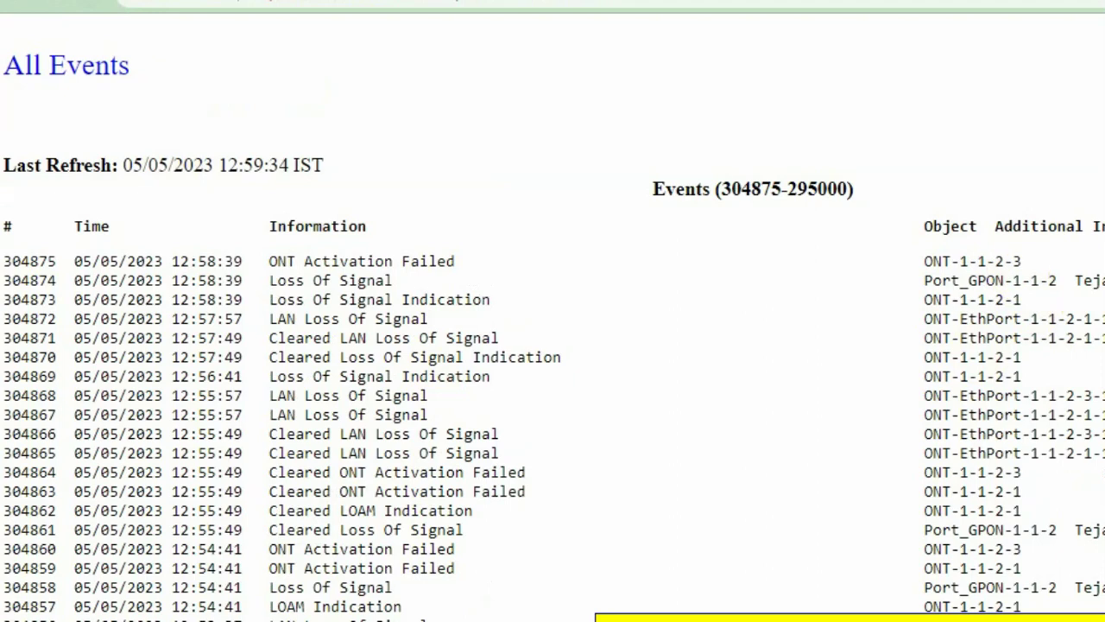
{"action": "left_click_drag", "start_coordinate": [1044, 261], "coordinate": [3, 291]}
{"action": "left_click", "coordinate": [1104, 281]}
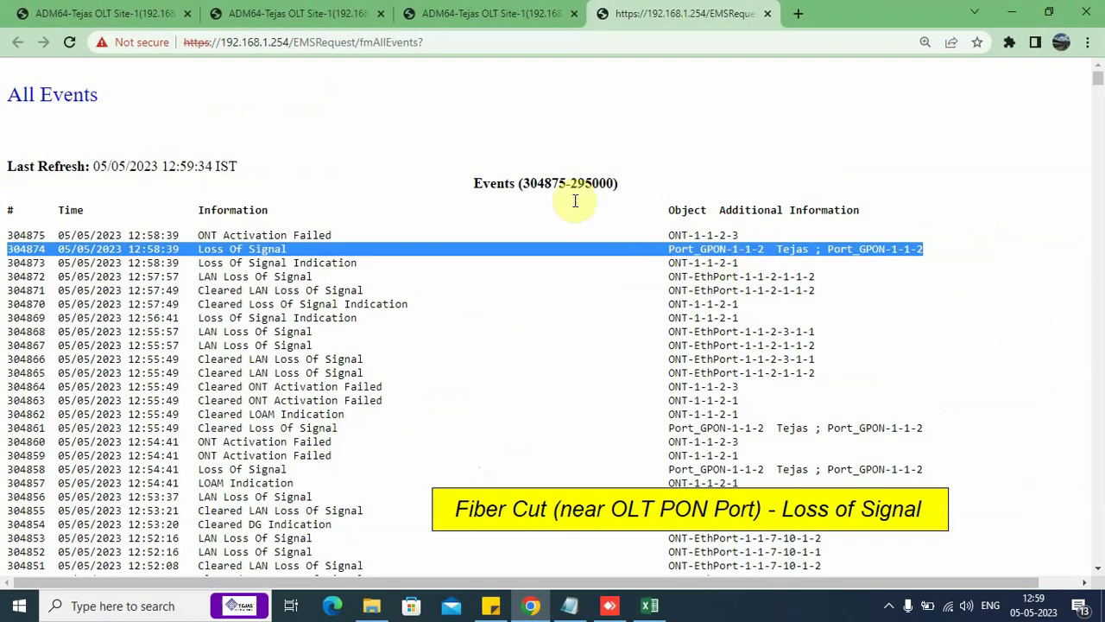
- Compare the Port_GPON-1-1-2 entries in the filtered ONT List with those on the Active alarms page
{"action": "left_click", "coordinate": [289, 18]}
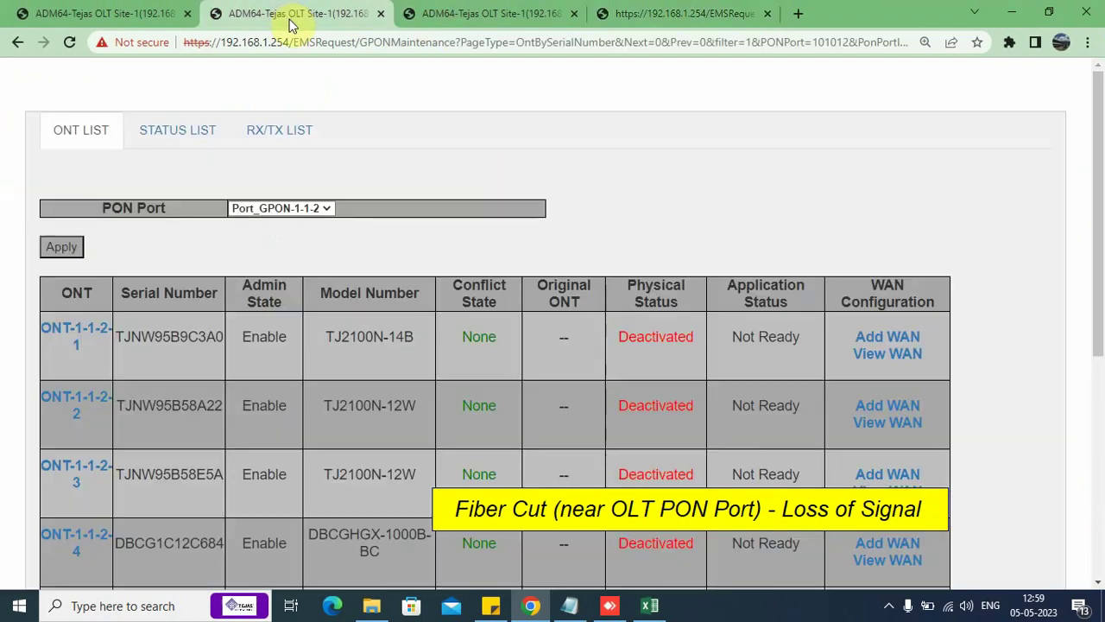
{"action": "left_click", "coordinate": [434, 17]}
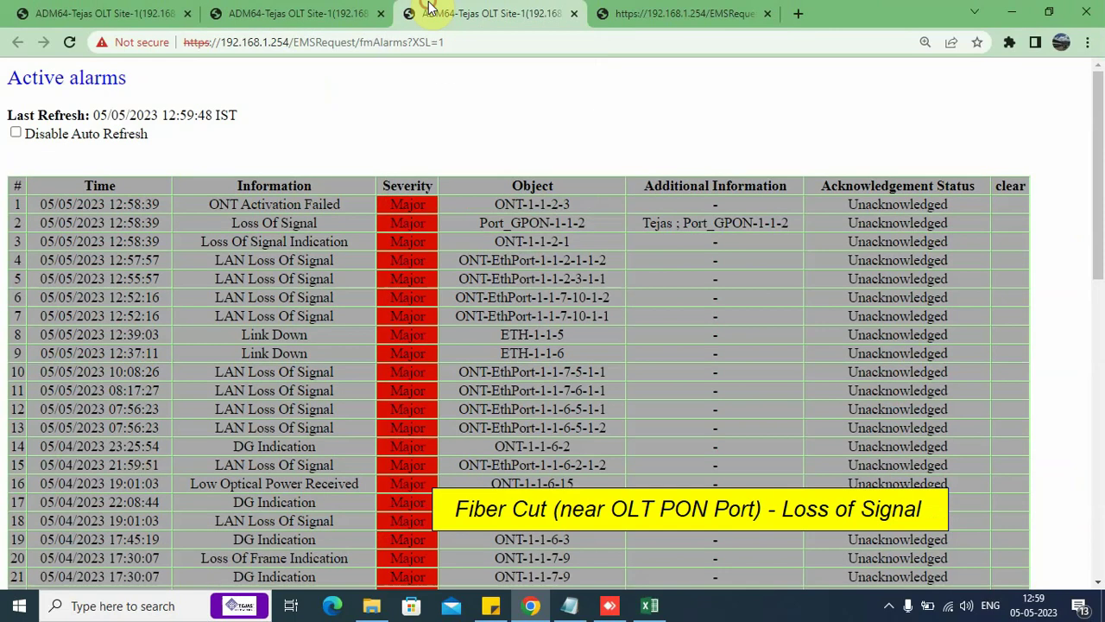
{"action": "left_click", "coordinate": [273, 13]}
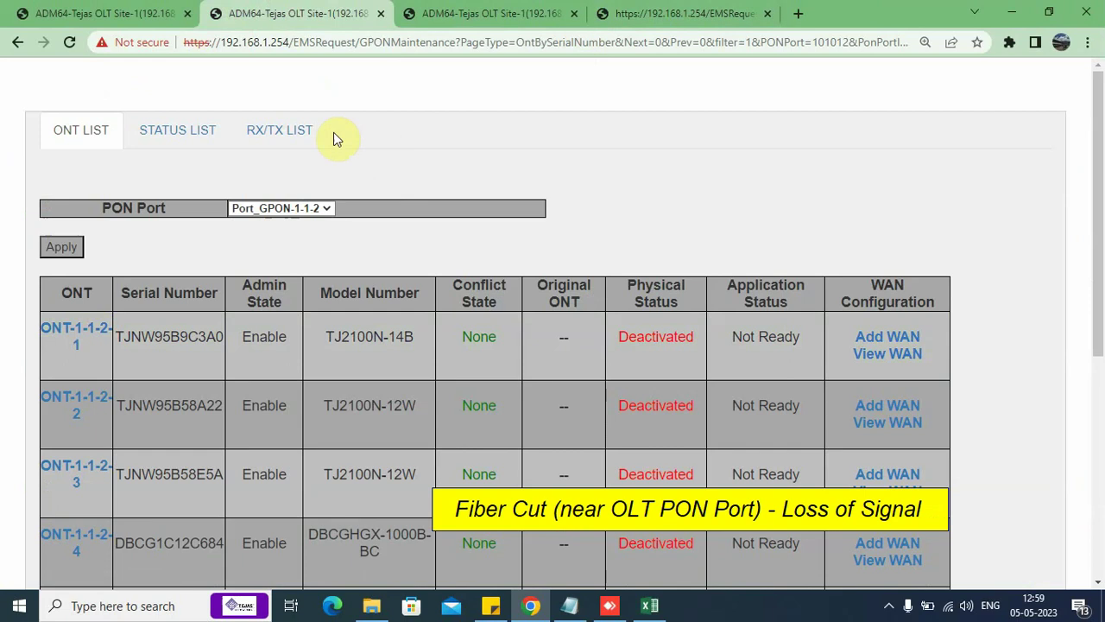
- In the node manager, open the Carrier Ethernet Fabric Control Card details for shelf 1, slot 1 from the Node Inventory
{"action": "left_click", "coordinate": [104, 13]}
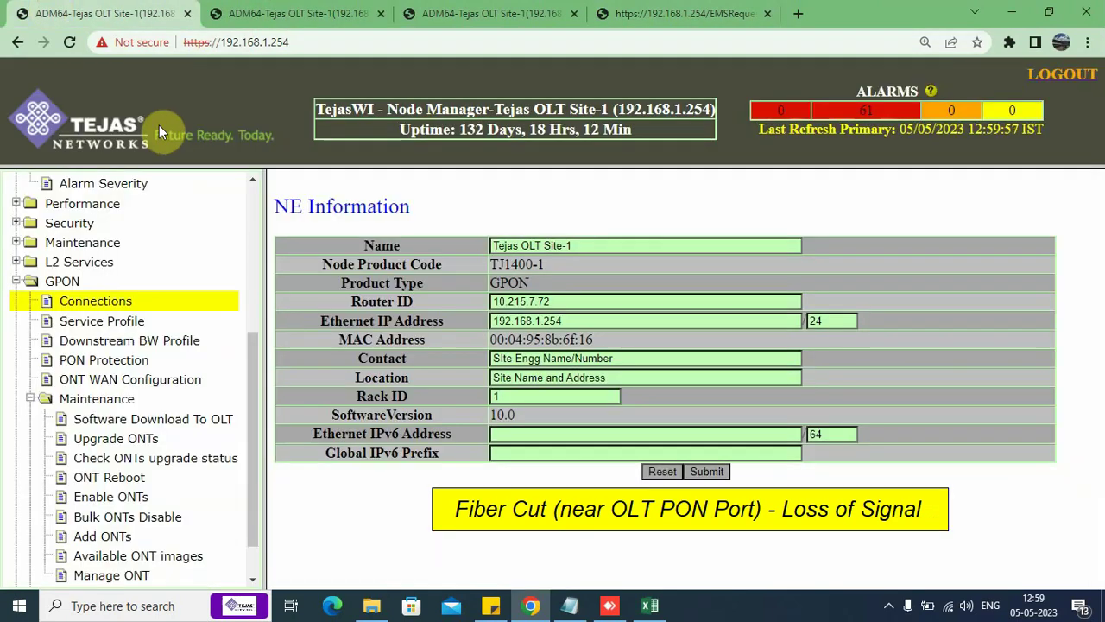
{"action": "scroll", "coordinate": [115, 345], "scroll_direction": "up", "scroll_amount": 3}
{"action": "left_click", "coordinate": [75, 292]}
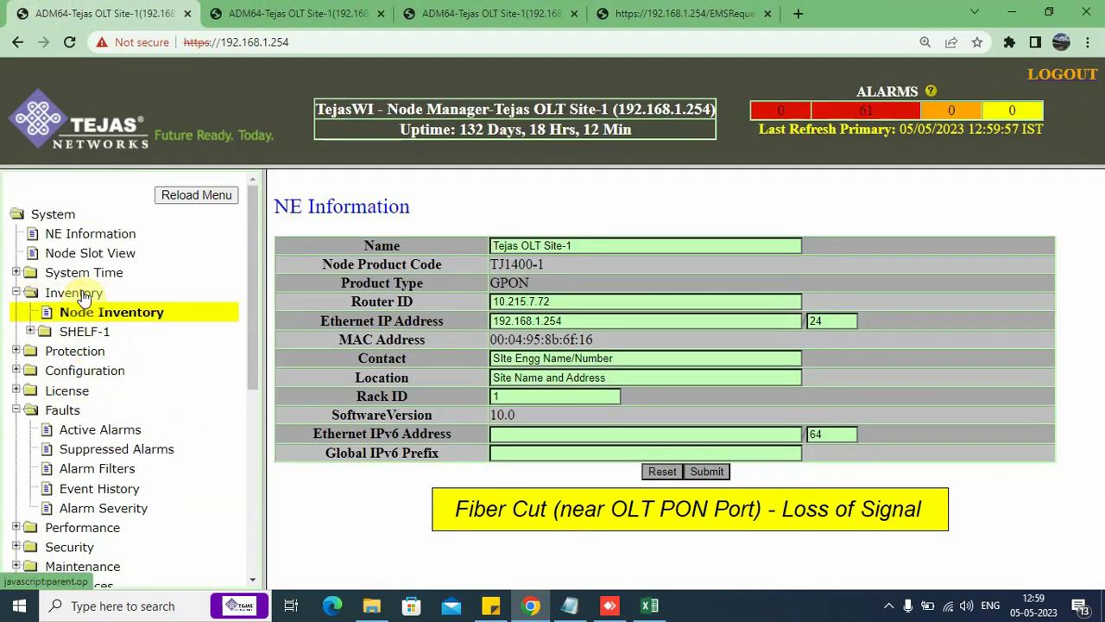
{"action": "left_click", "coordinate": [95, 312]}
{"action": "left_click", "coordinate": [292, 357]}
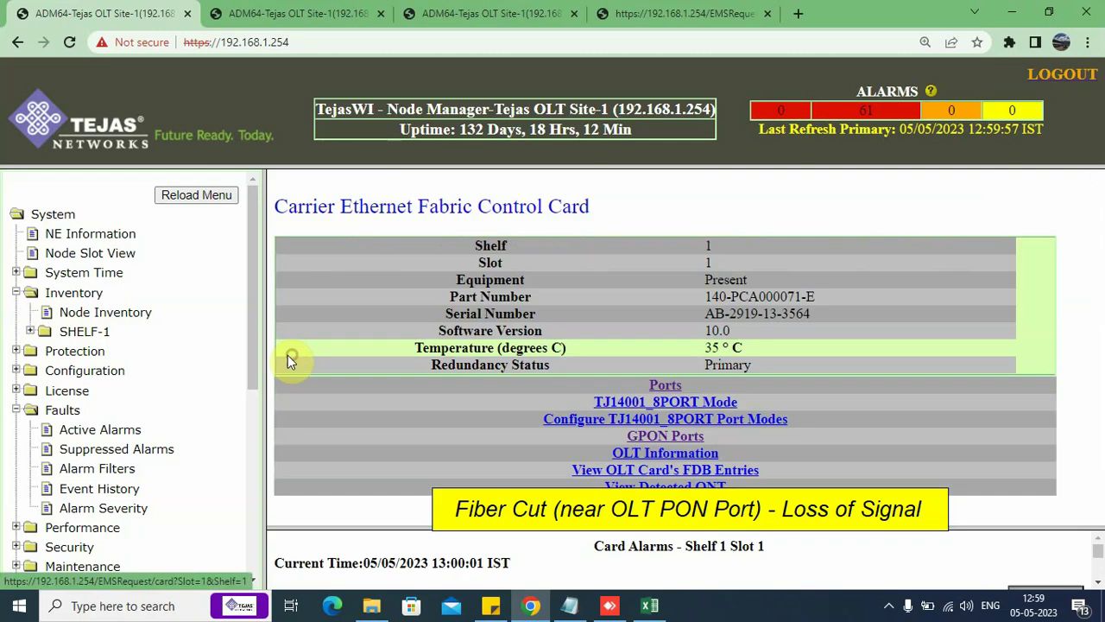
- Open the GPON Ports list in a new tab, open Port_GPON-1-1-2, and reload its details to check the Operational Status
{"action": "right_click", "coordinate": [652, 438]}
{"action": "left_click", "coordinate": [691, 449]}
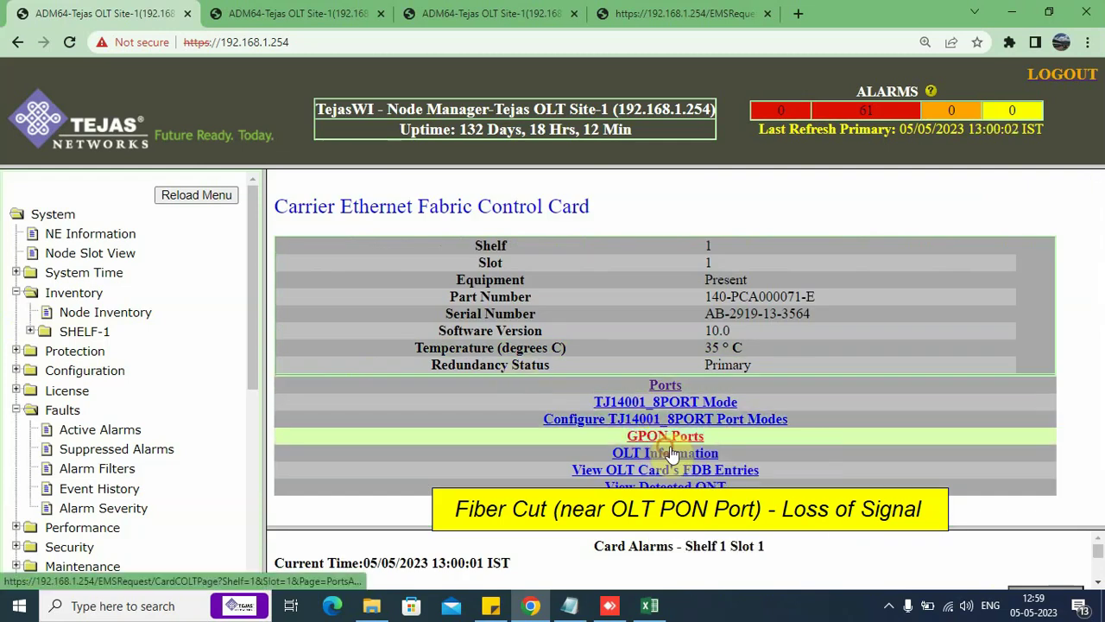
{"action": "left_click", "coordinate": [249, 21]}
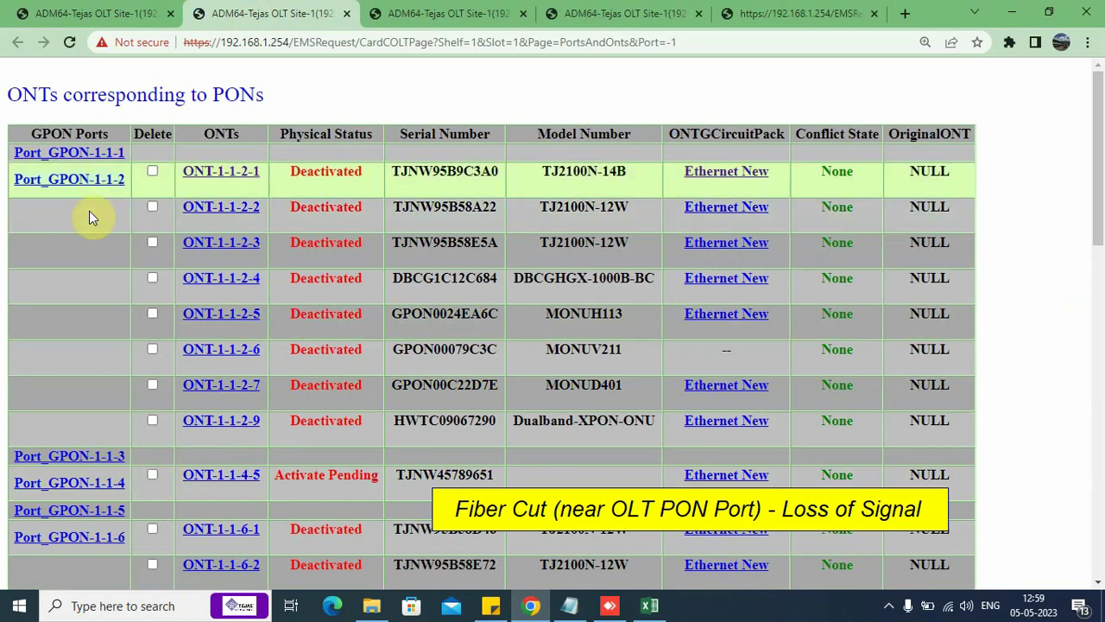
{"action": "left_click", "coordinate": [93, 179]}
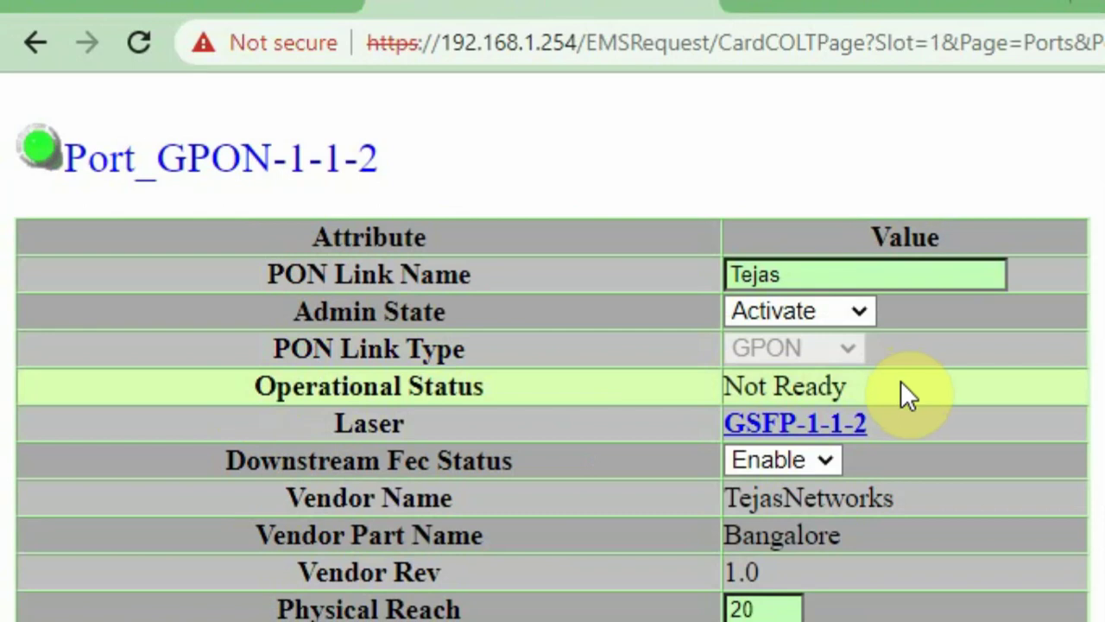
{"action": "left_click", "coordinate": [137, 44]}
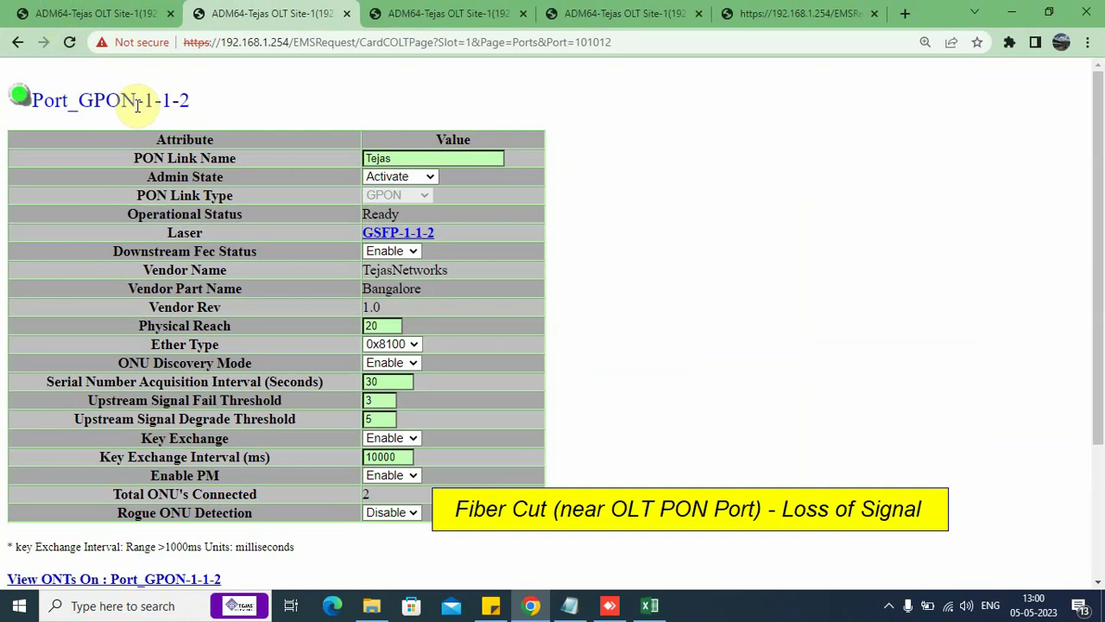
{"action": "left_click", "coordinate": [70, 41]}
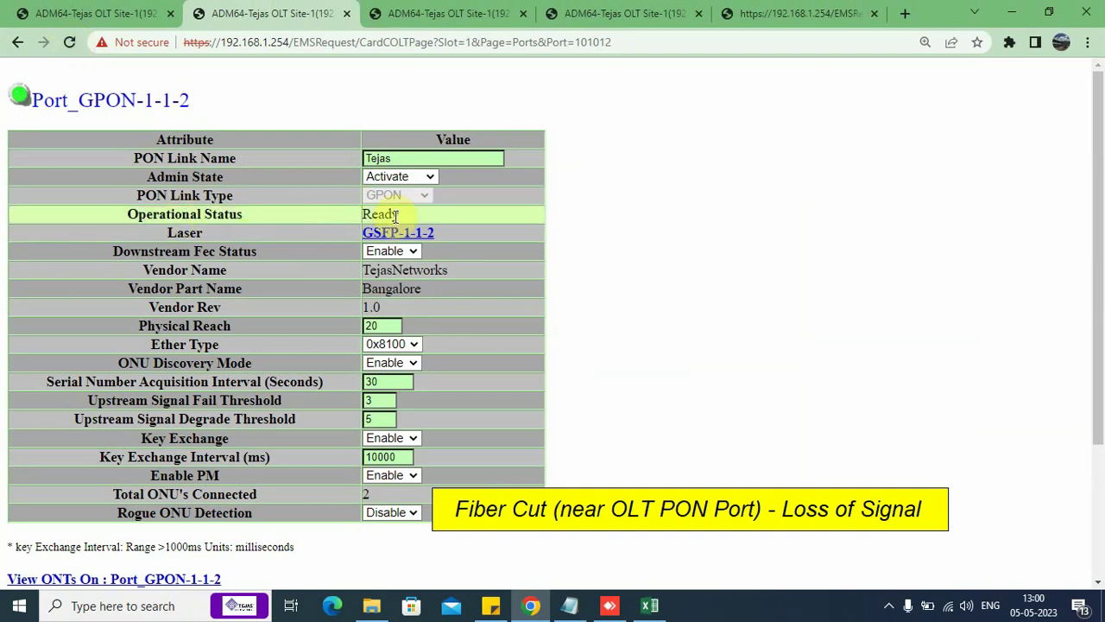
- Reload the ONT List filtered to Port_GPON-1-1-2 and highlight the physical status of ONT-1-1-2-1
{"action": "left_click", "coordinate": [448, 10]}
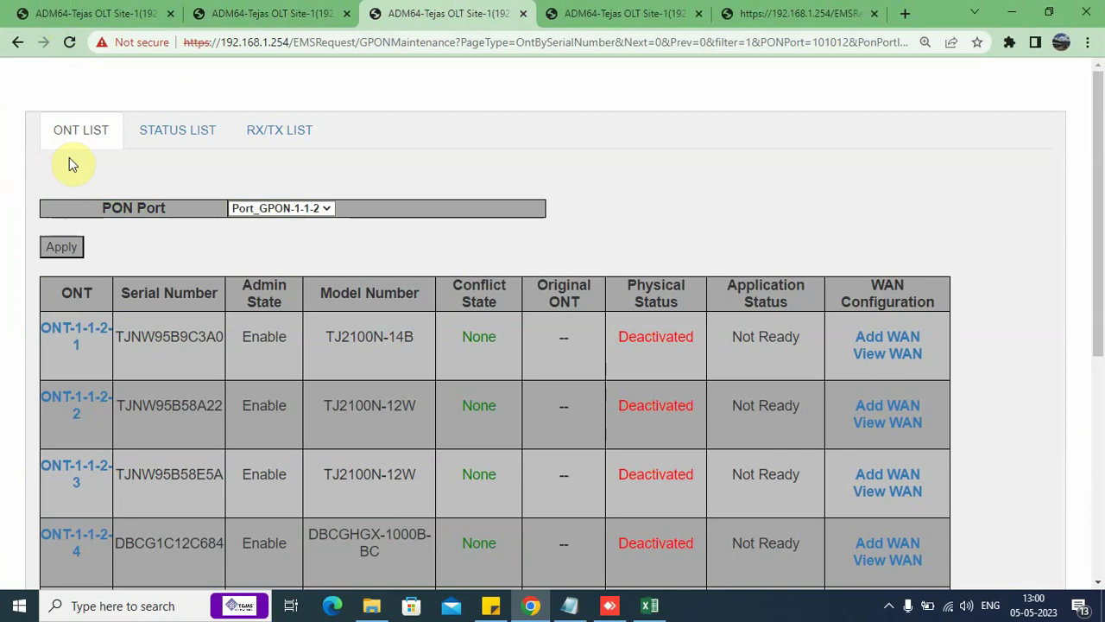
{"action": "left_click", "coordinate": [71, 45]}
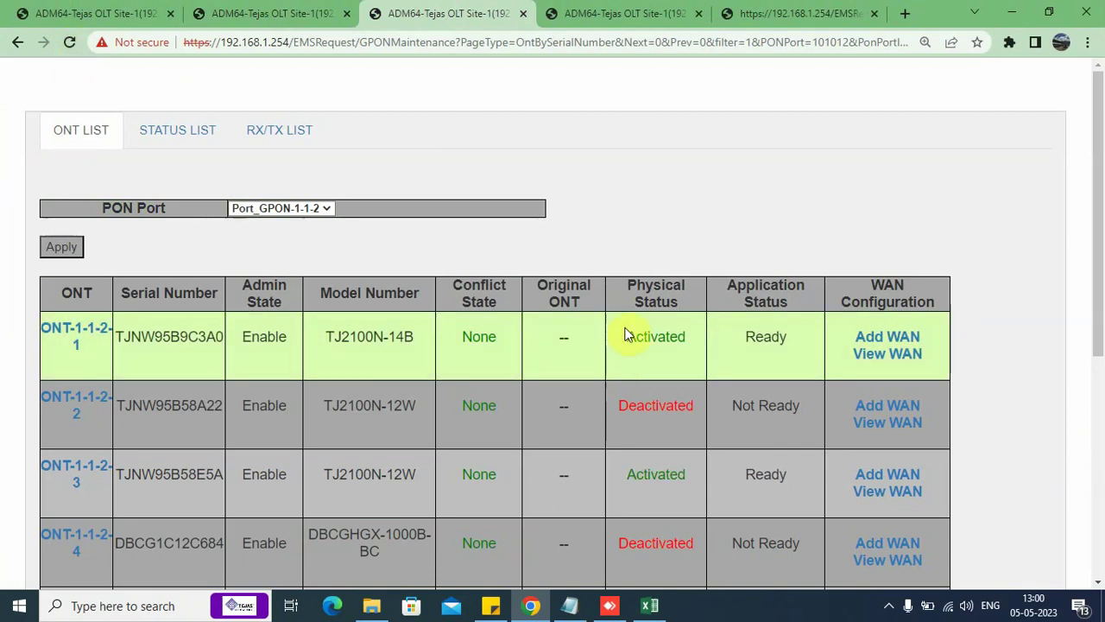
{"action": "left_click_drag", "start_coordinate": [675, 335], "coordinate": [643, 337]}
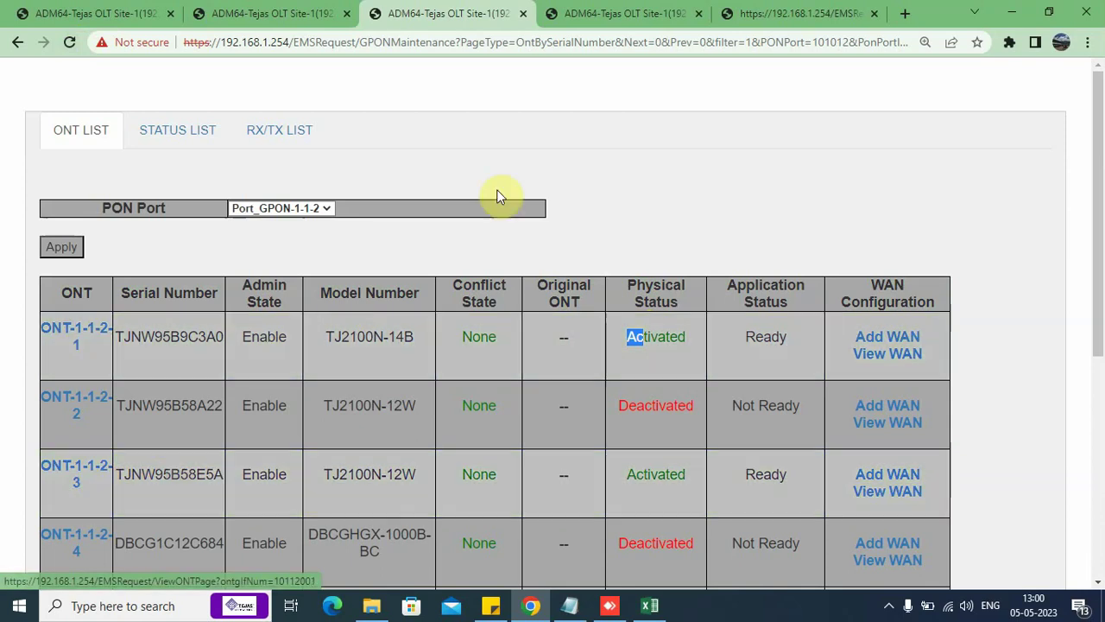
- Check the Active alarms page, then reload All Events and highlight the latest cleared events for ONT-1-1-2-1 and ONT-1-1-2-3
{"action": "left_click", "coordinate": [638, 15]}
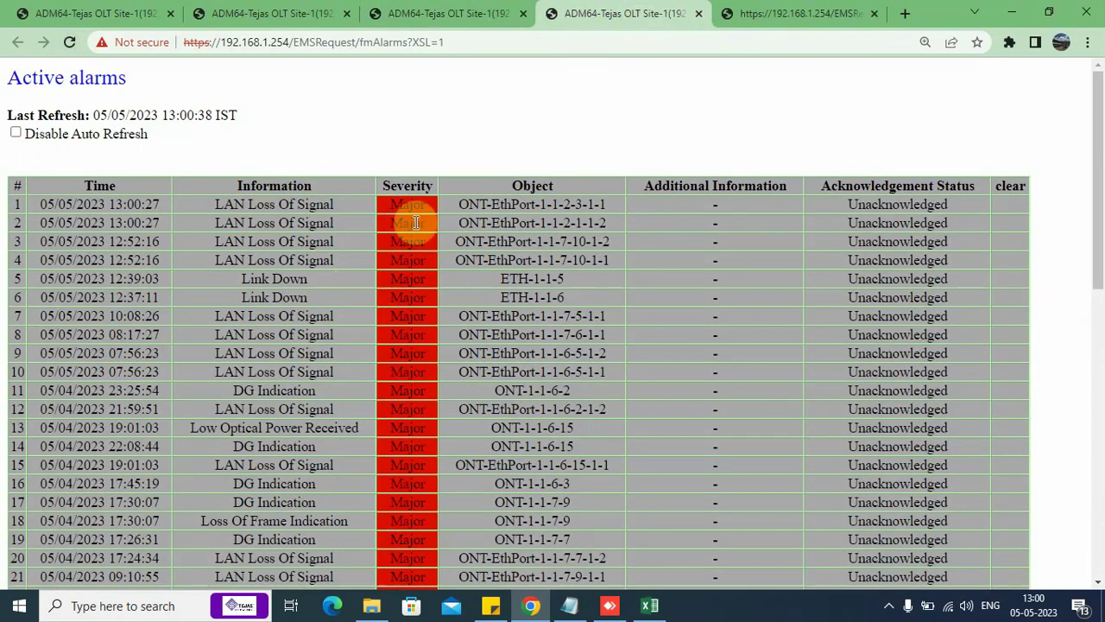
{"action": "left_click", "coordinate": [799, 14]}
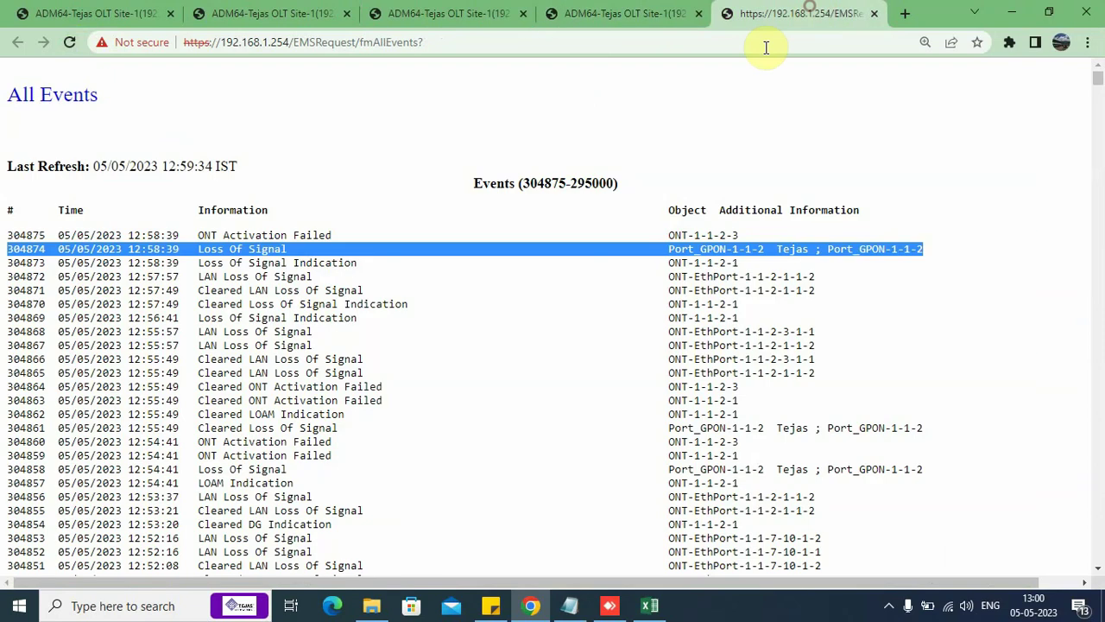
{"action": "left_click", "coordinate": [69, 43]}
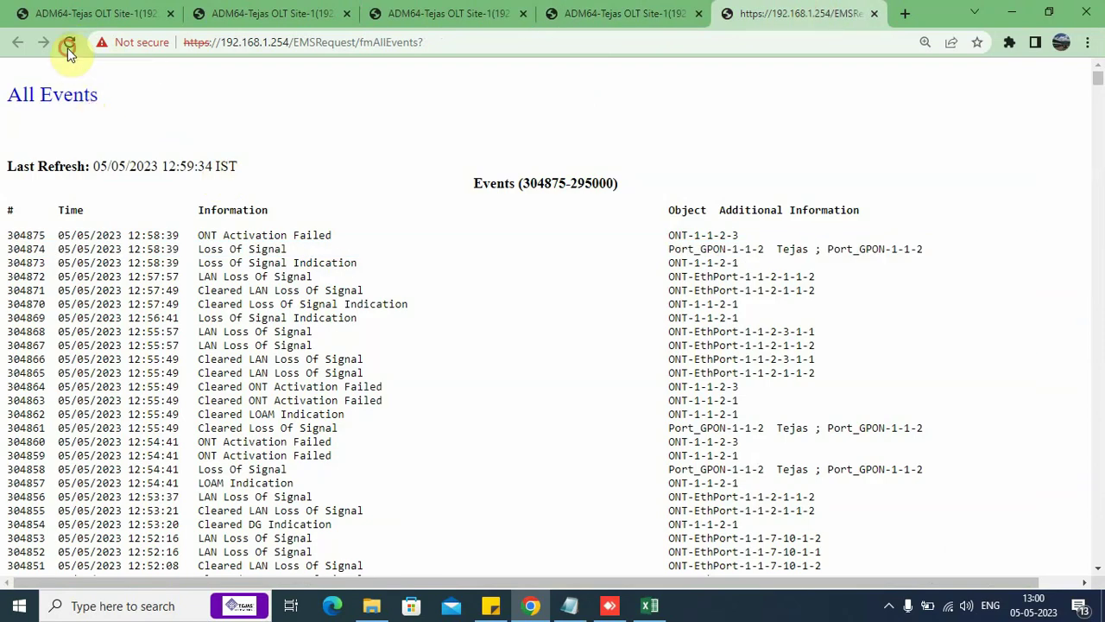
{"action": "key", "text": "ctrl+0"}
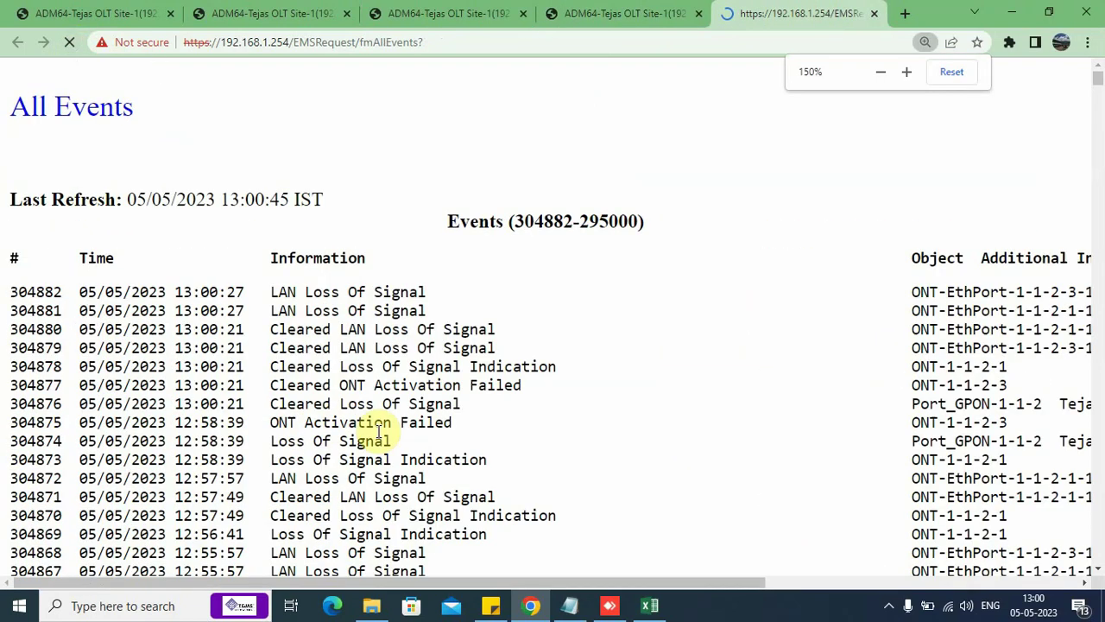
{"action": "left_click_drag", "start_coordinate": [1015, 362], "coordinate": [234, 361]}
{"action": "left_click_drag", "start_coordinate": [1024, 380], "coordinate": [160, 373]}
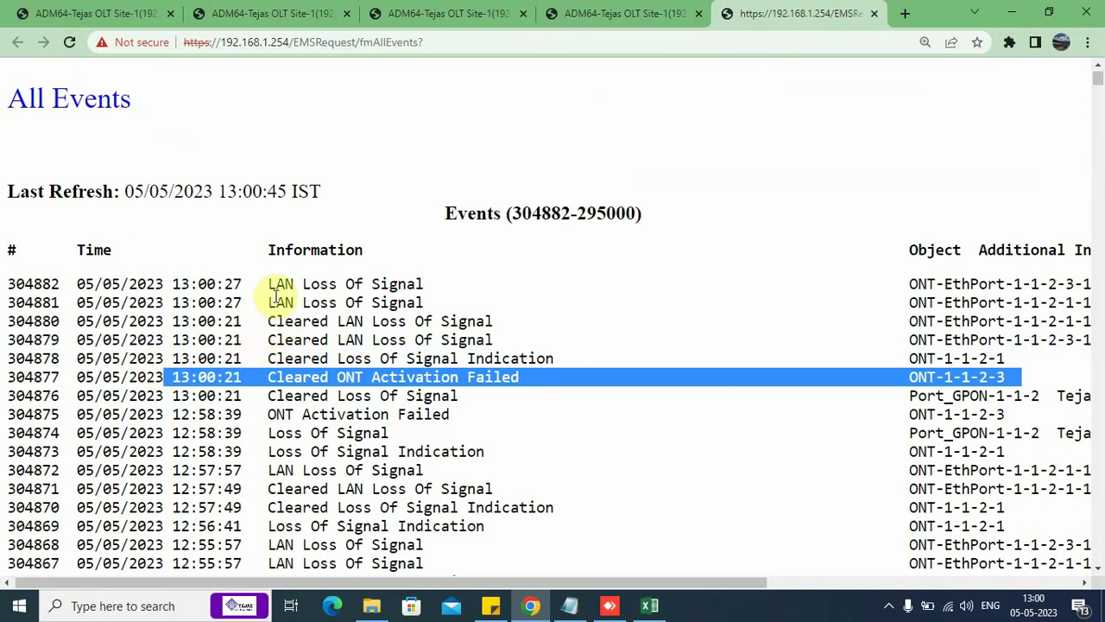
- Highlight the latest Cleared Loss Of Signal event for Port_GPON-1-1-2 and the word Tejas in its additional information
{"action": "scroll", "coordinate": [276, 340], "scroll_direction": "down", "scroll_amount": 1}
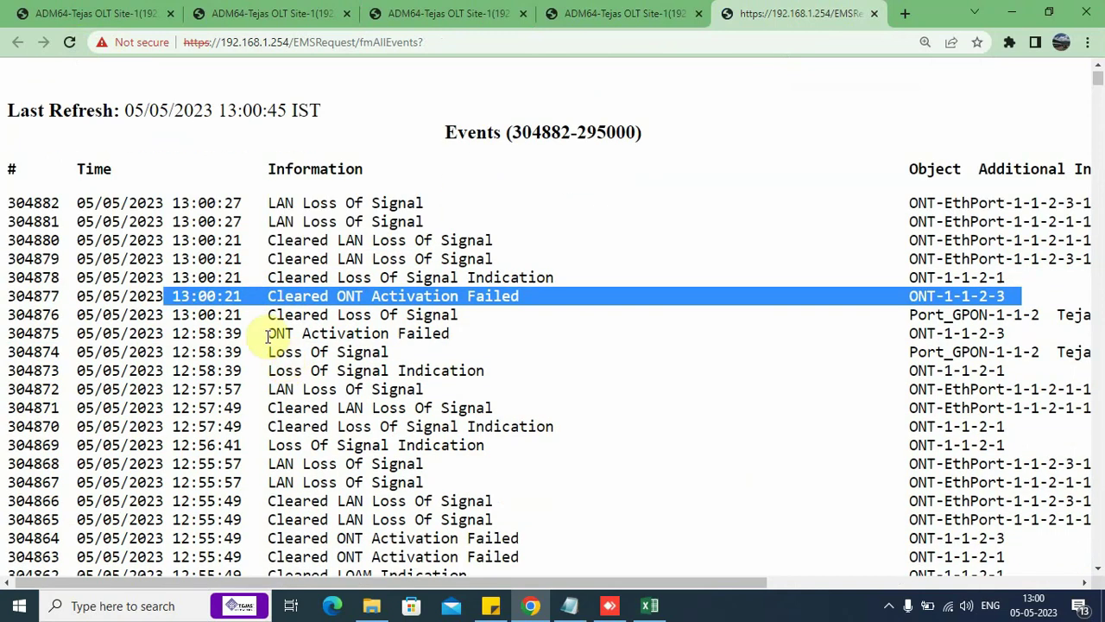
{"action": "key", "text": "ctrl+minus"}
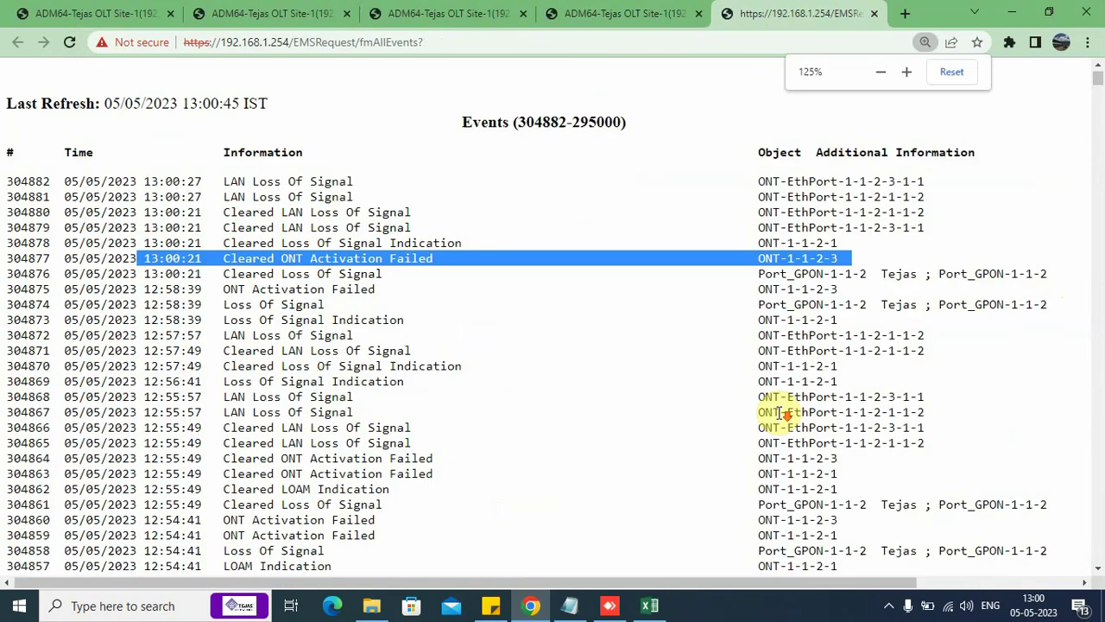
{"action": "left_click_drag", "start_coordinate": [1066, 273], "coordinate": [7, 275]}
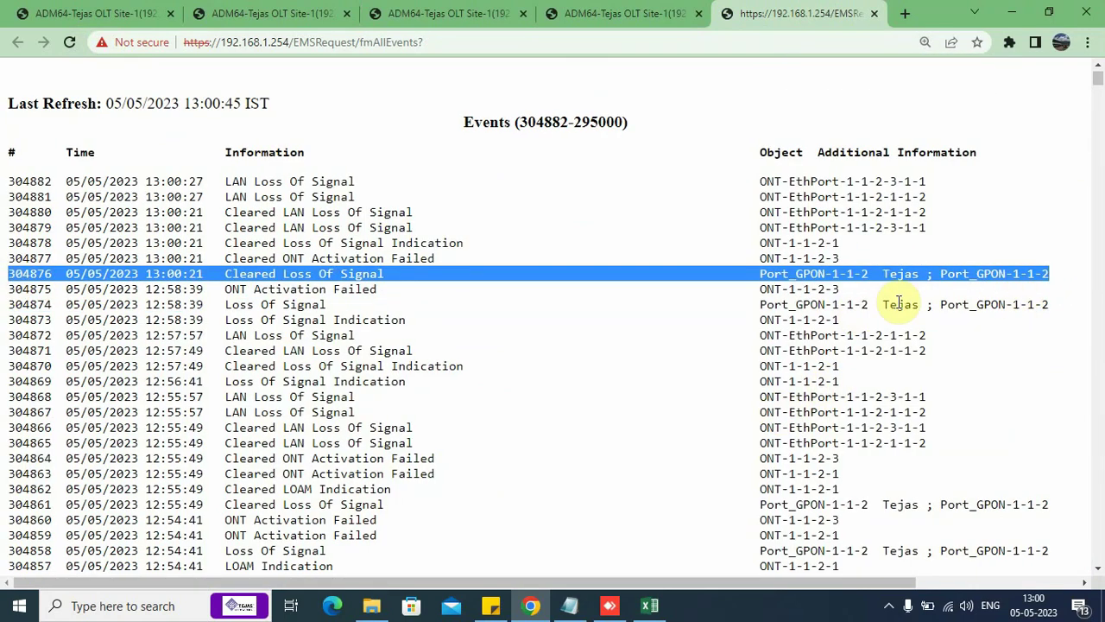
{"action": "left_click", "coordinate": [885, 275]}
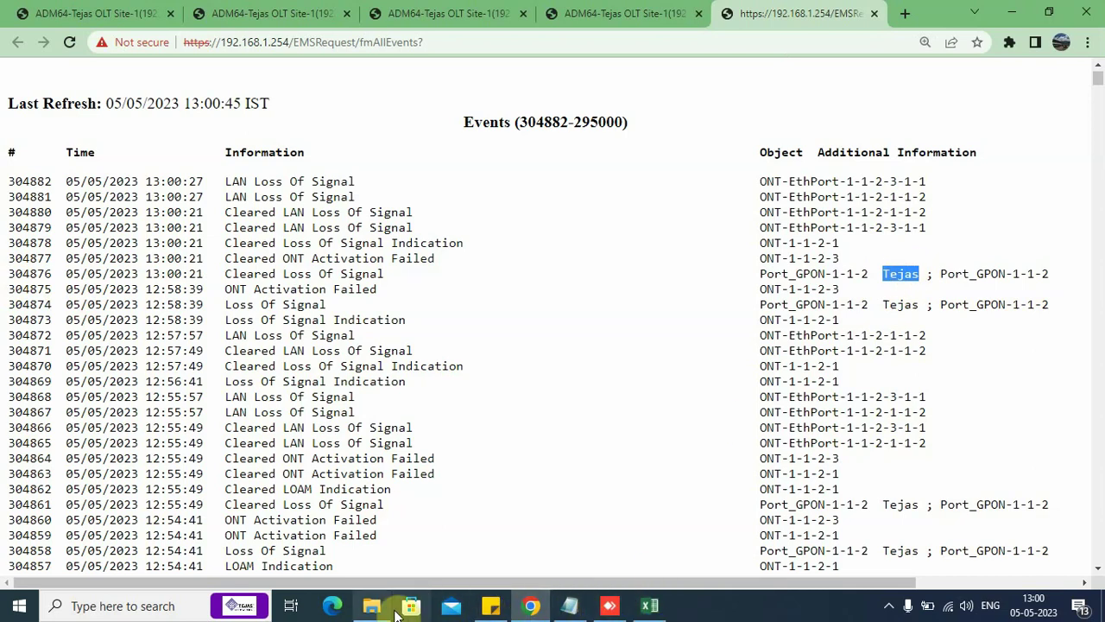
- Return to the Port_GPON-1-1-2 details and highlight the PON Link Name value
{"action": "left_click", "coordinate": [456, 9]}
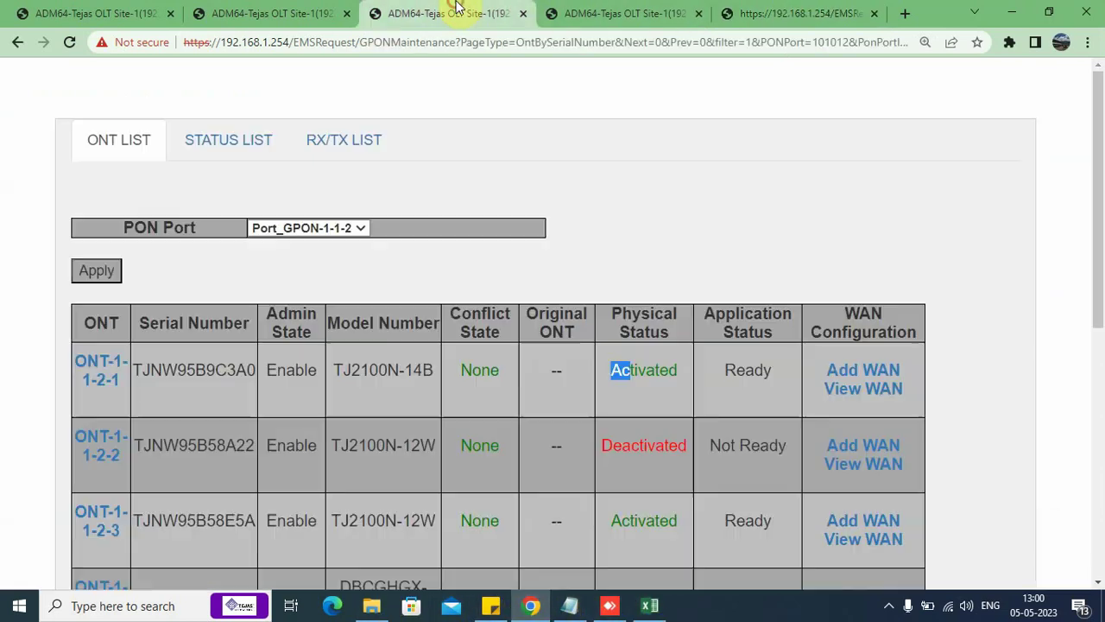
{"action": "left_click", "coordinate": [270, 13]}
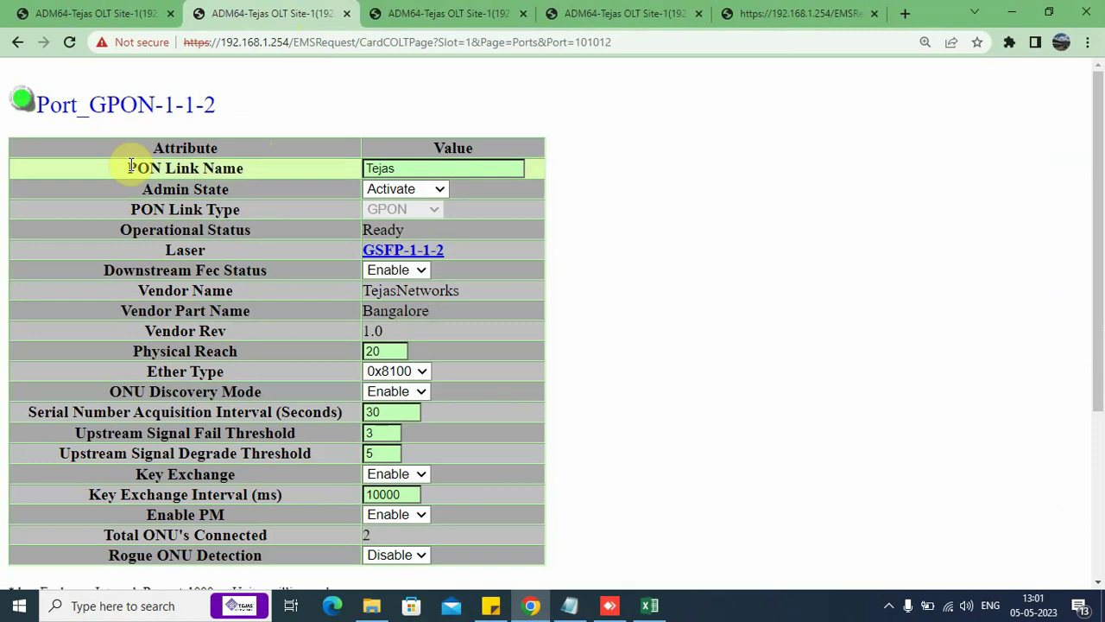
{"action": "left_click", "coordinate": [421, 166]}
{"action": "left_click_drag", "start_coordinate": [405, 169], "coordinate": [364, 176]}
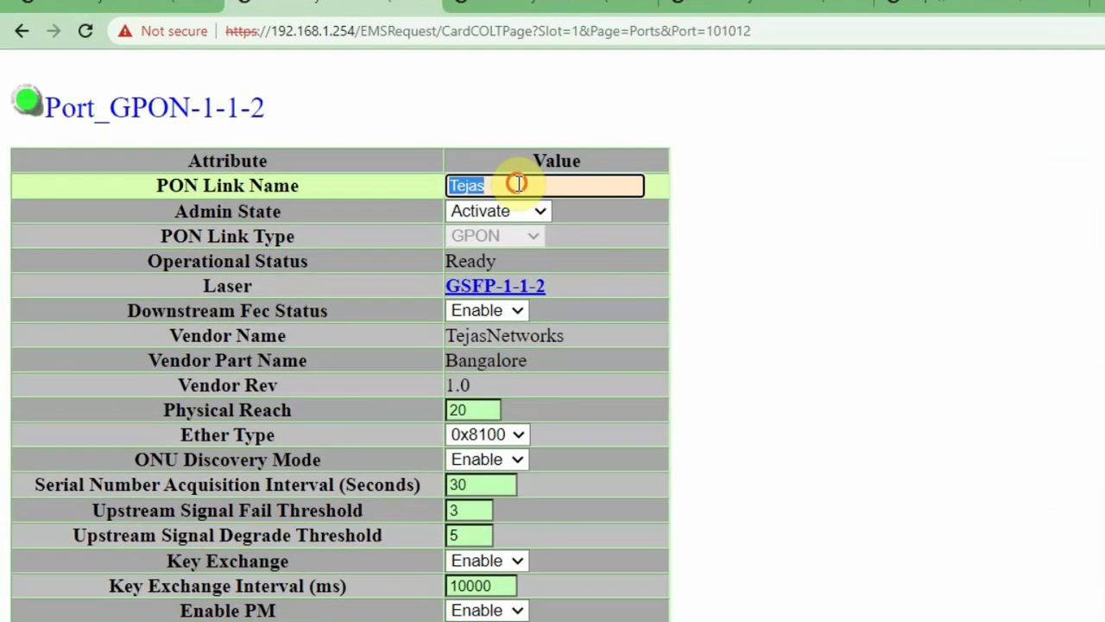
{"action": "left_click", "coordinate": [422, 168]}
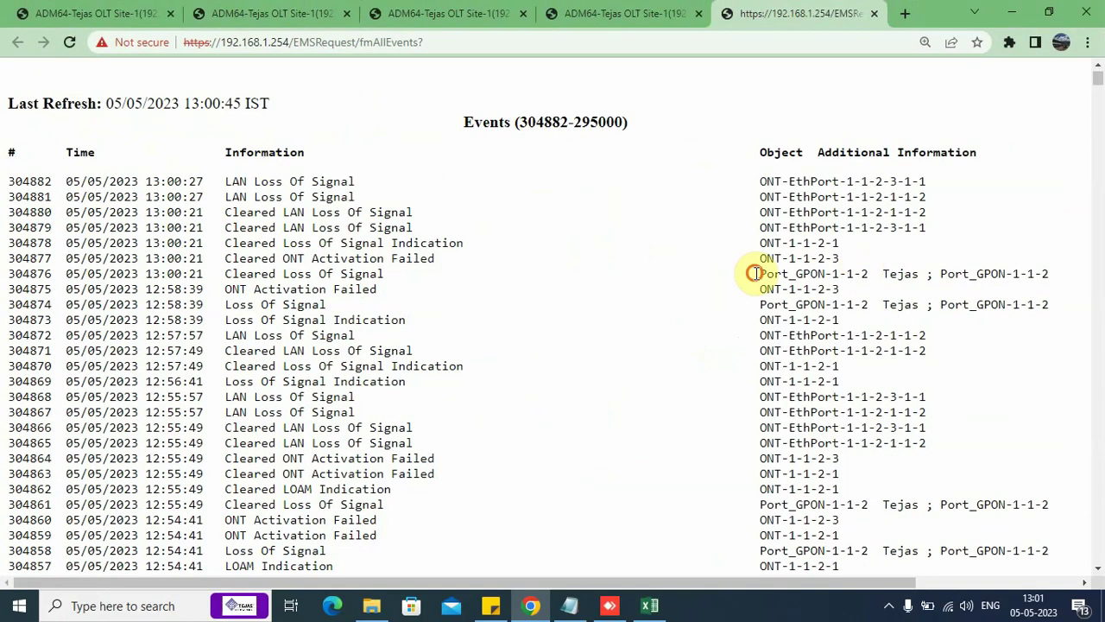
- In All Events, highlight the object and additional information of the Cleared Loss Of Signal event for Port_GPON-1-1-2
{"action": "left_click_drag", "start_coordinate": [757, 274], "coordinate": [981, 297]}
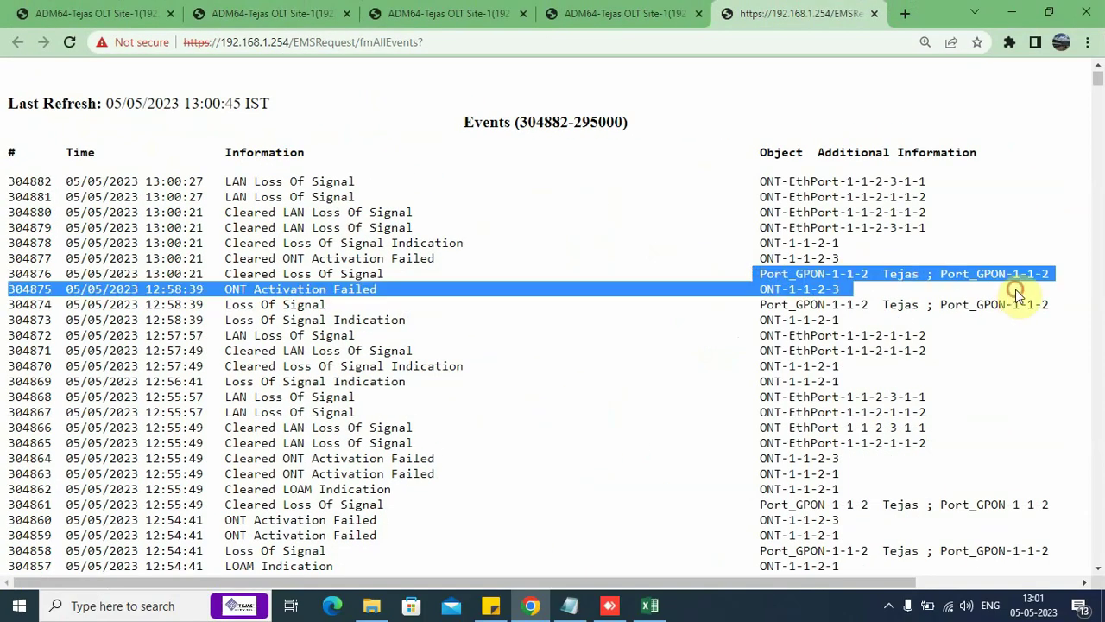
{"action": "left_click", "coordinate": [624, 259]}
{"action": "key", "text": "ctrl+minus"}
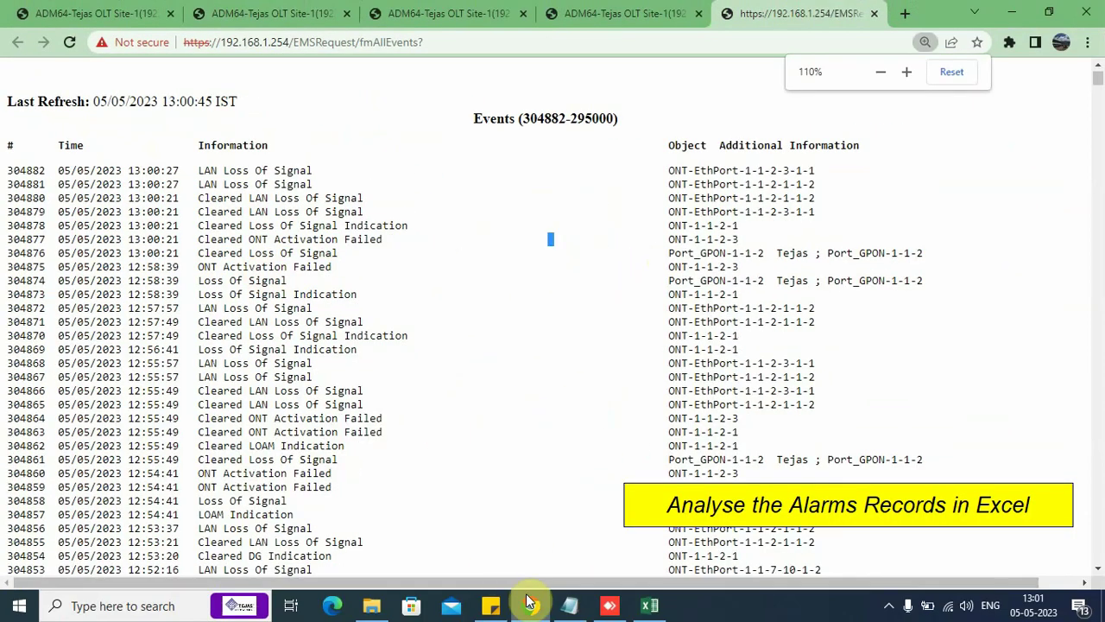
- Switch to the Notepad notes and highlight the example network structure line from Router to PC
{"action": "left_click", "coordinate": [569, 605]}
{"action": "left_click_drag", "start_coordinate": [7, 230], "coordinate": [417, 297]}
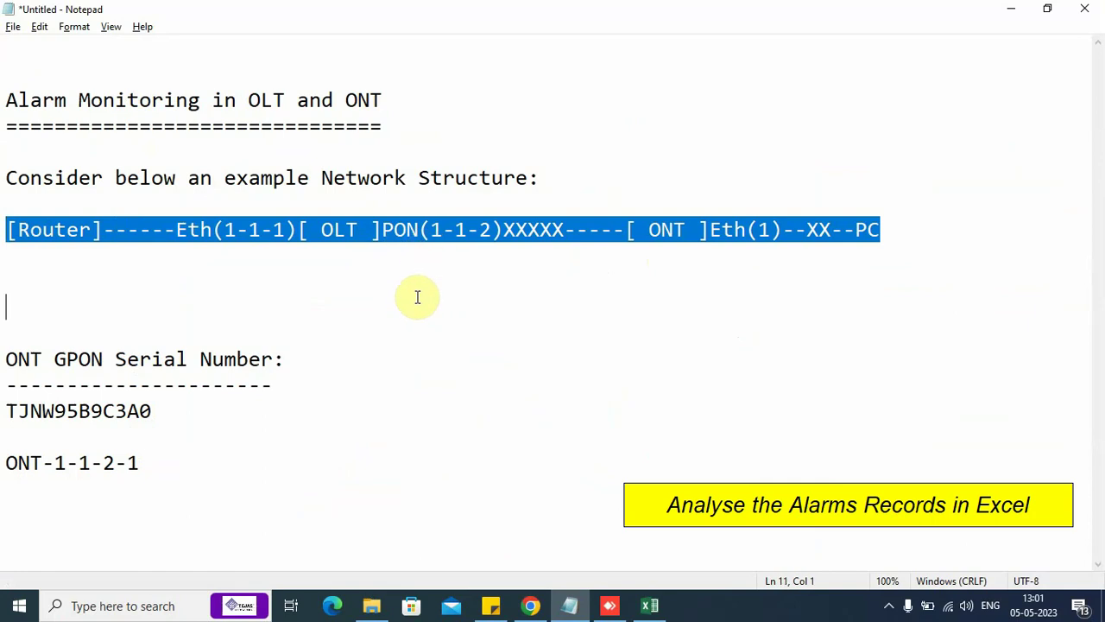
{"action": "left_click", "coordinate": [285, 294]}
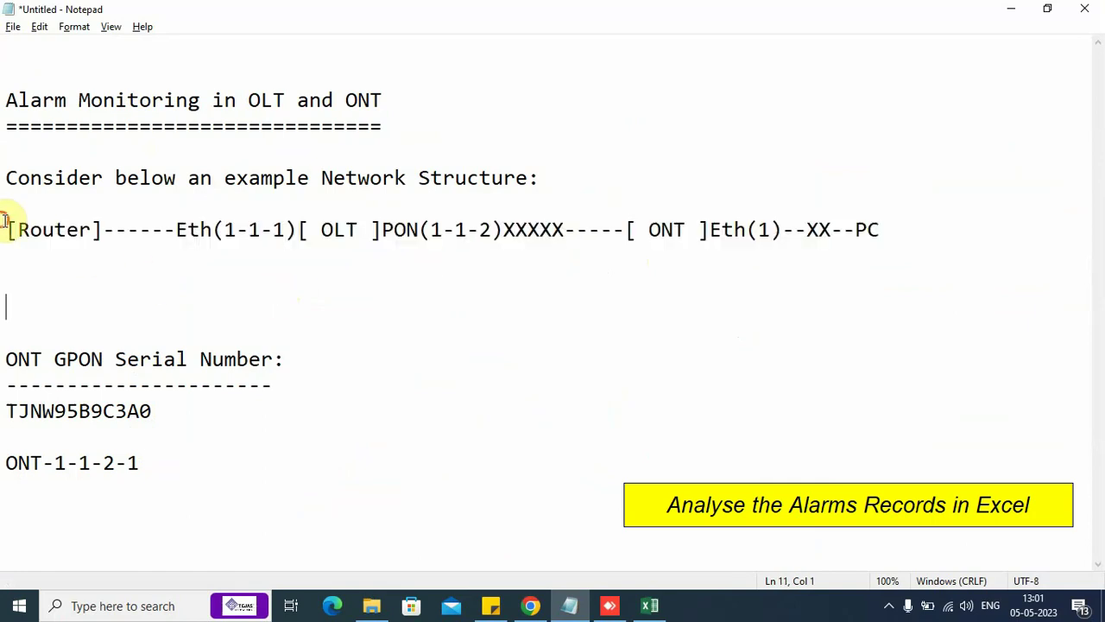
{"action": "left_click_drag", "start_coordinate": [5, 226], "coordinate": [926, 252]}
{"action": "left_click", "coordinate": [257, 316]}
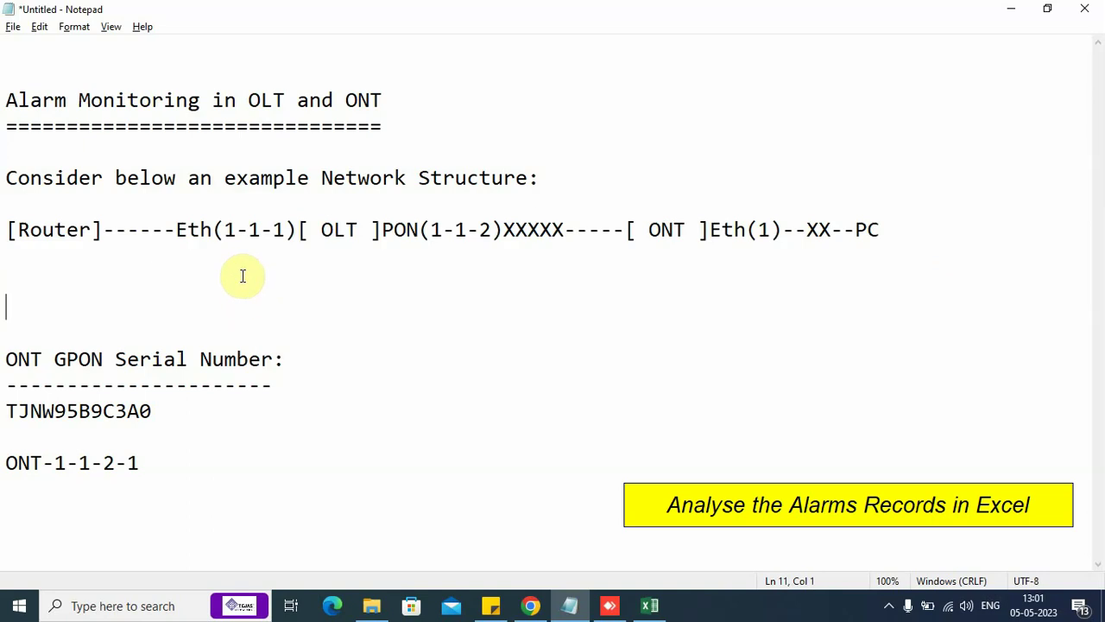
- Copy the entire All Events page and paste it into Sheet2 of the Excel workbook starting at cell A1
{"action": "key", "text": "alt+Tab"}
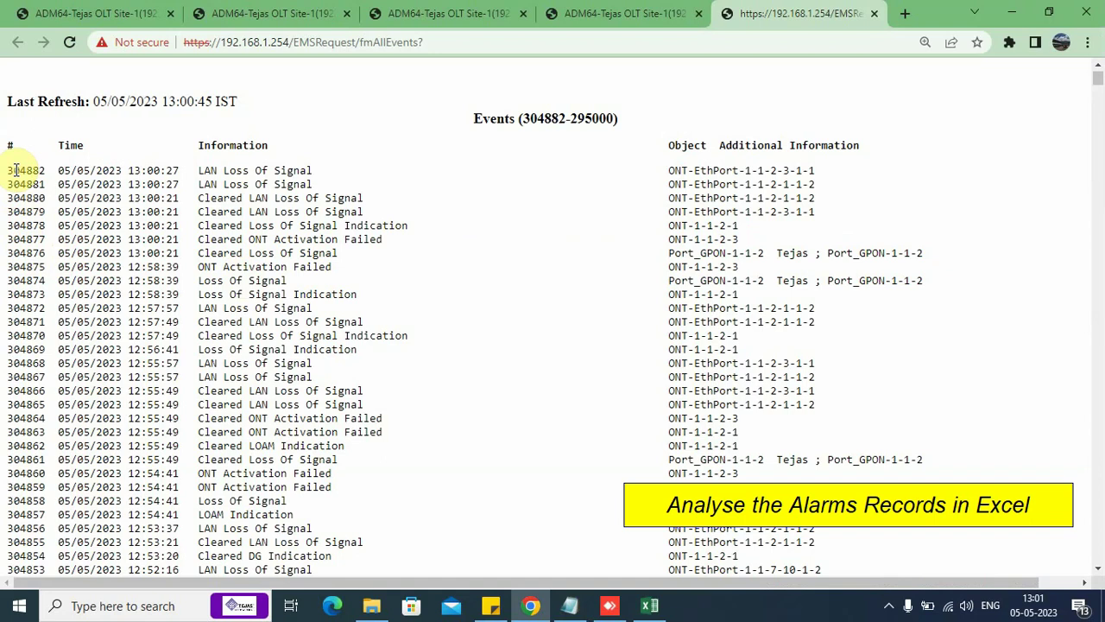
{"action": "key", "text": "ctrl+a"}
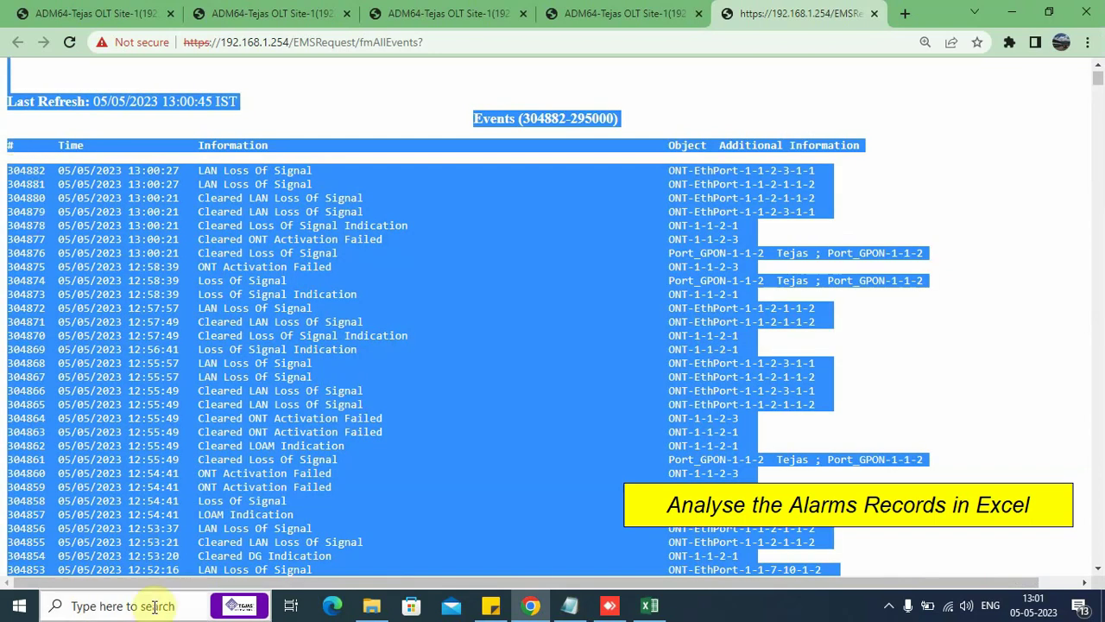
{"action": "key", "text": "alt+Tab"}
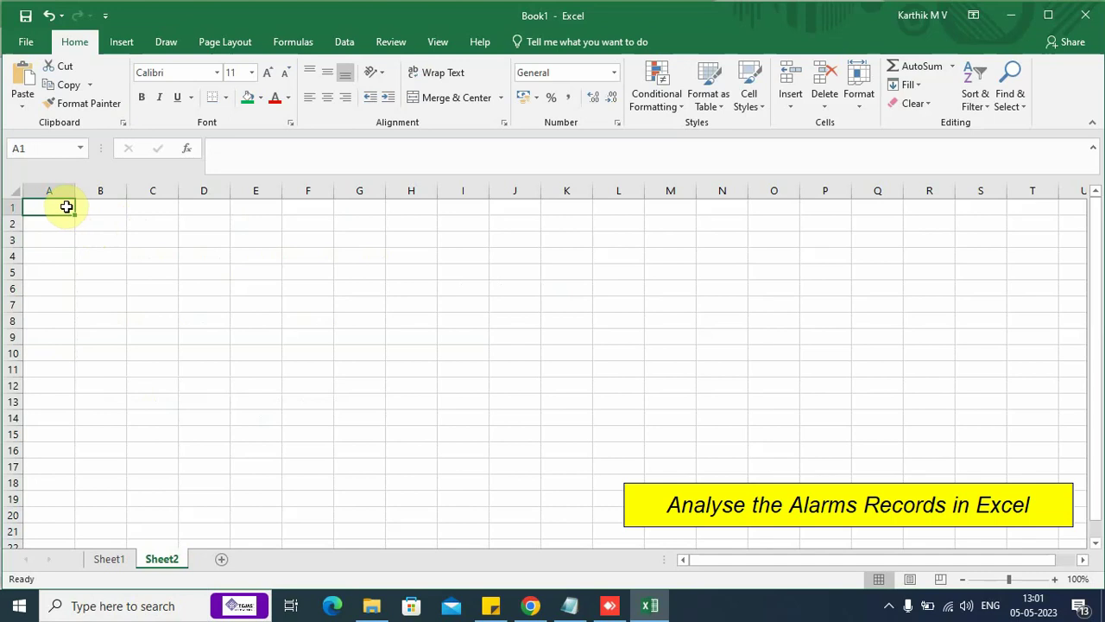
{"action": "key", "text": "ctrl+v"}
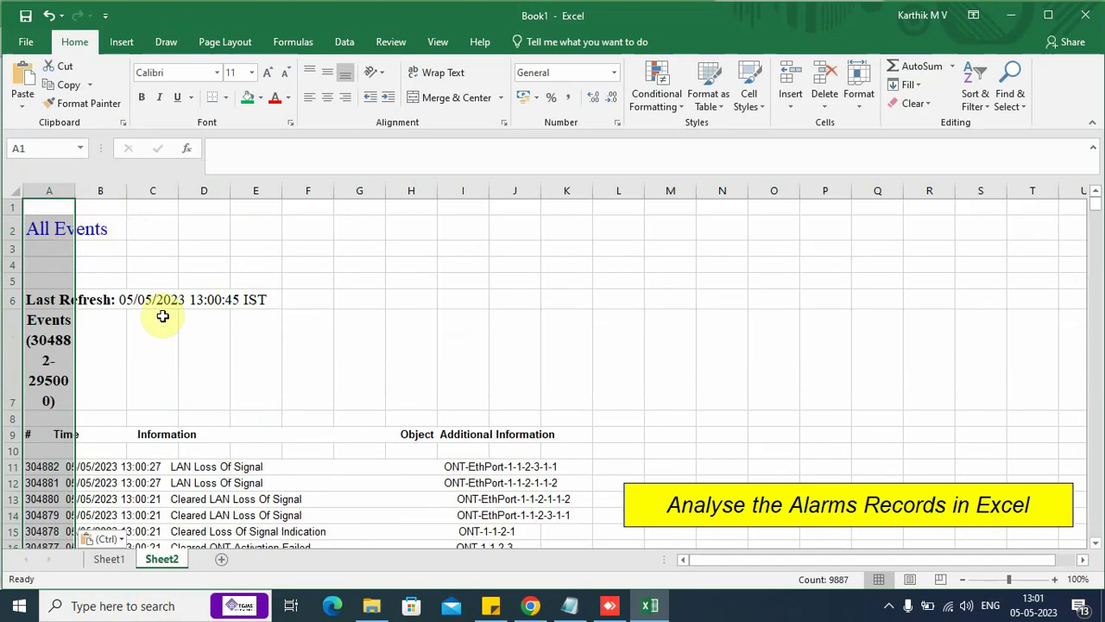
- Delete the heading cells A1:A10 above the first event record, shifting the cells up
{"action": "scroll", "coordinate": [163, 316], "scroll_direction": "down", "scroll_amount": 1}
{"action": "left_click", "coordinate": [138, 322]}
{"action": "scroll", "coordinate": [138, 321], "scroll_direction": "up", "scroll_amount": 1}
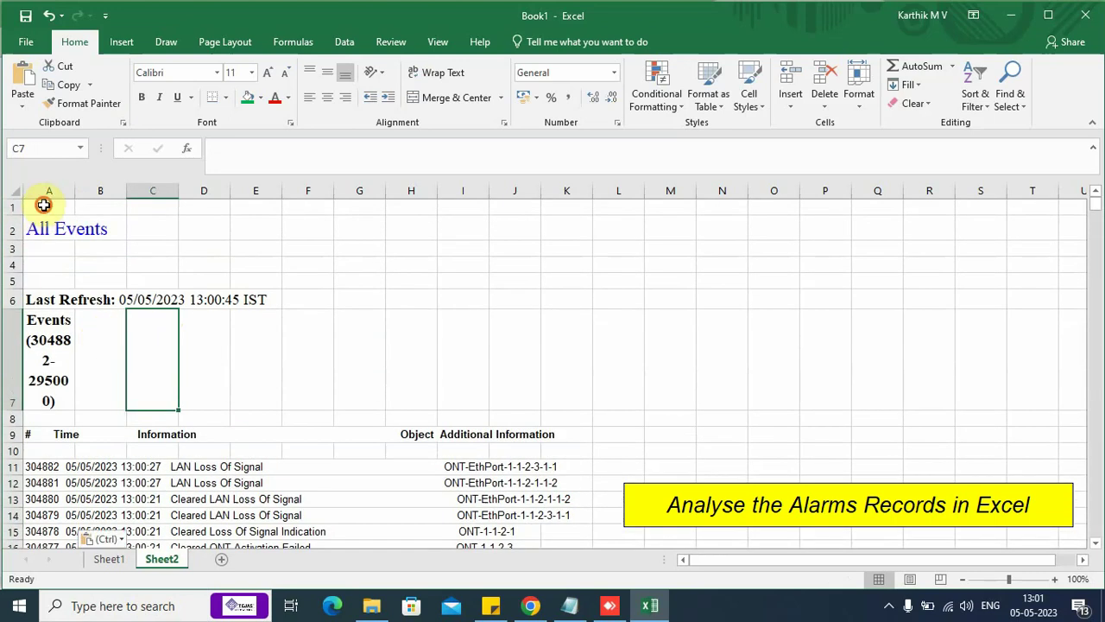
{"action": "left_click_drag", "start_coordinate": [42, 202], "coordinate": [66, 451]}
{"action": "right_click", "coordinate": [37, 279]}
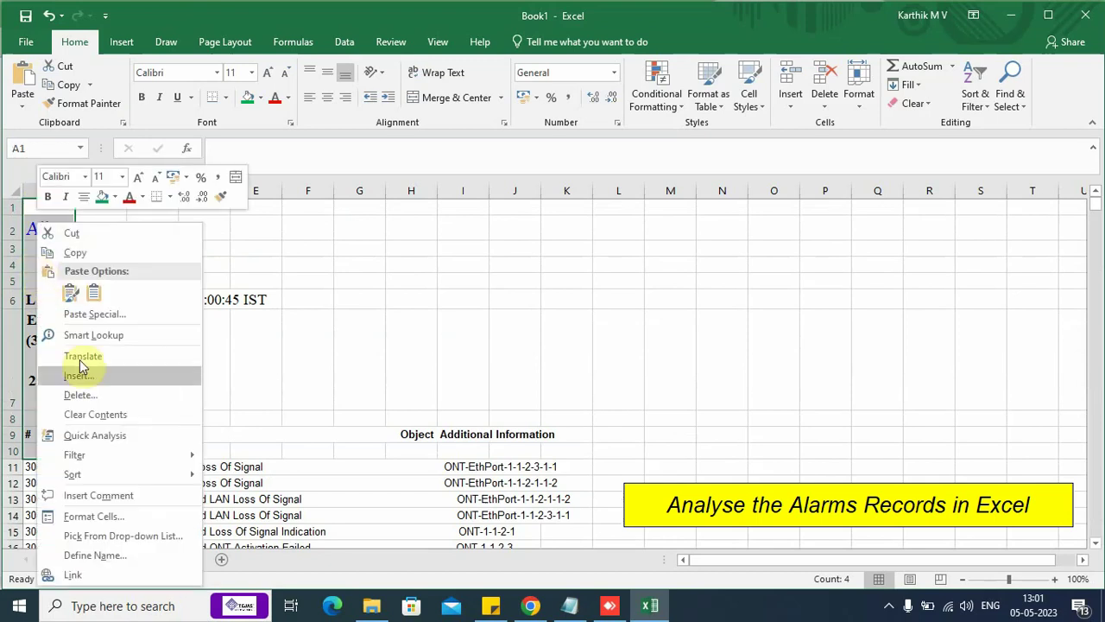
{"action": "left_click", "coordinate": [76, 396]}
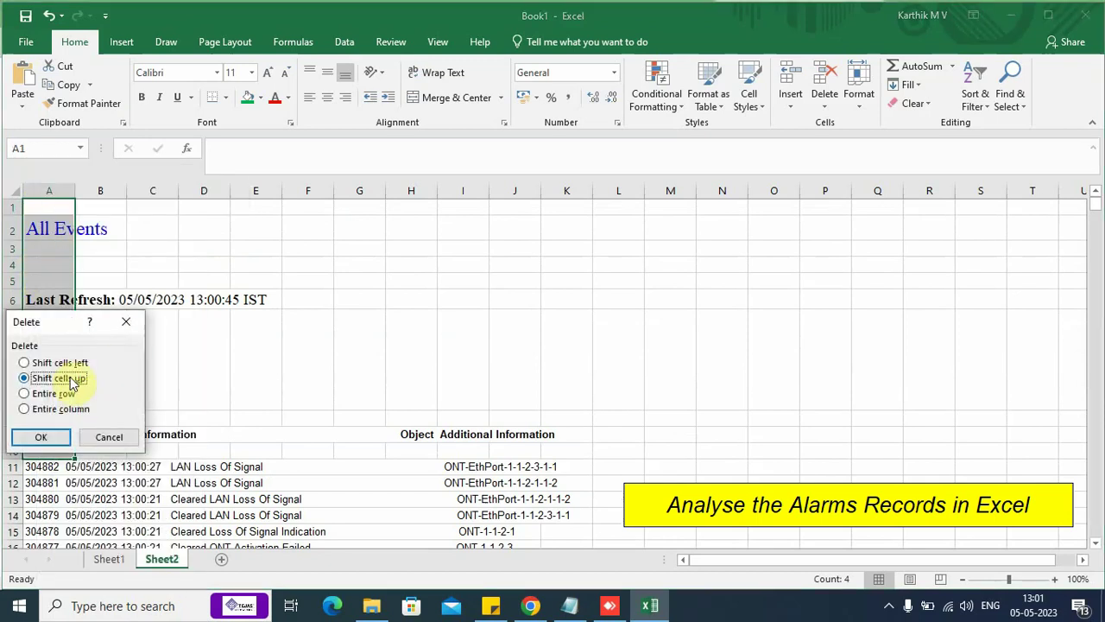
{"action": "left_click", "coordinate": [41, 437]}
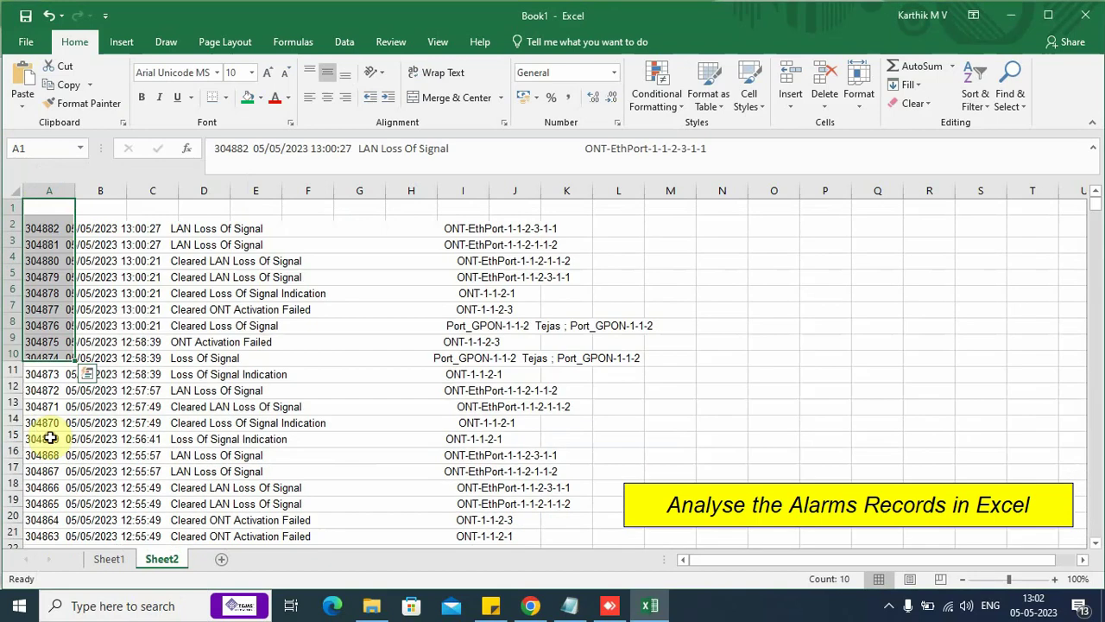
{"action": "left_click", "coordinate": [50, 207]}
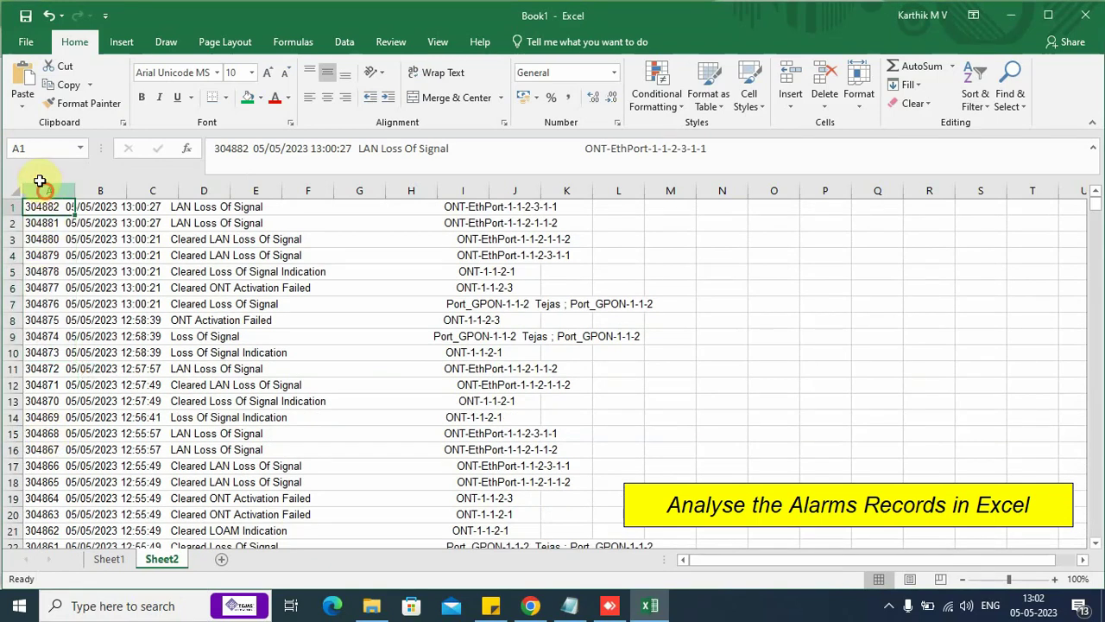
- Split the event records in column A of Sheet2 into separate columns with Text to Columns, using the Fixed width option
{"action": "left_click", "coordinate": [43, 189]}
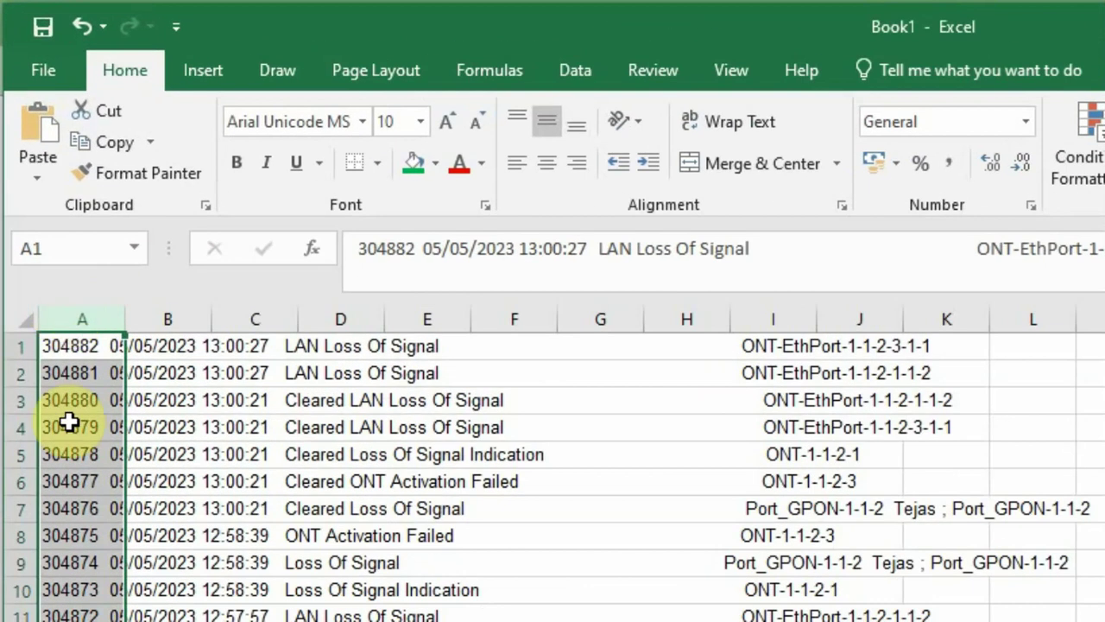
{"action": "left_click", "coordinate": [570, 69]}
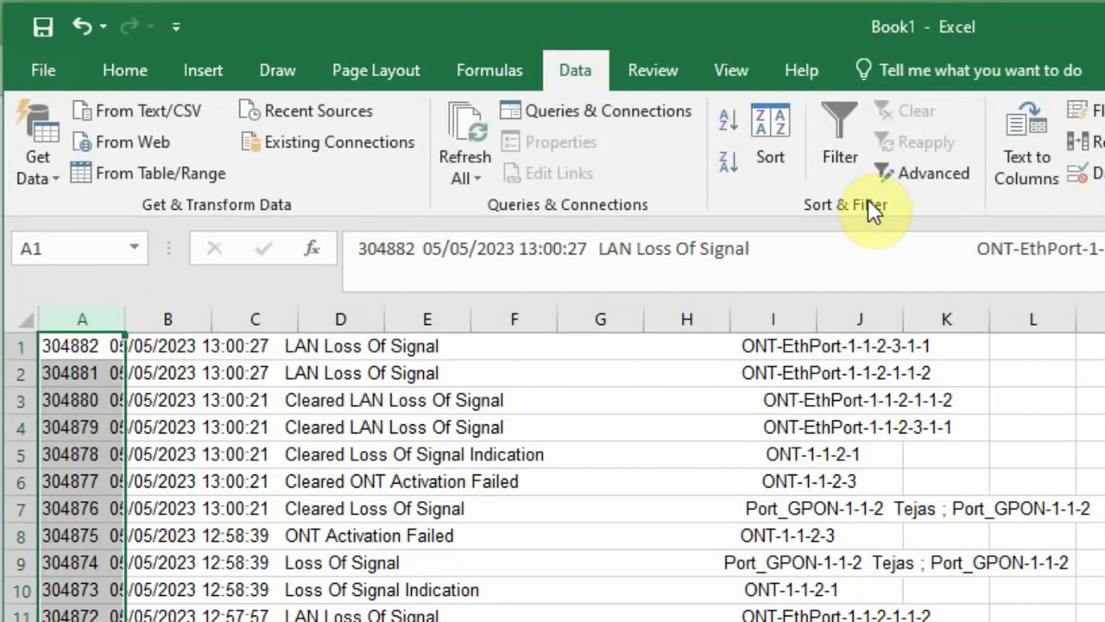
{"action": "left_click", "coordinate": [1022, 138]}
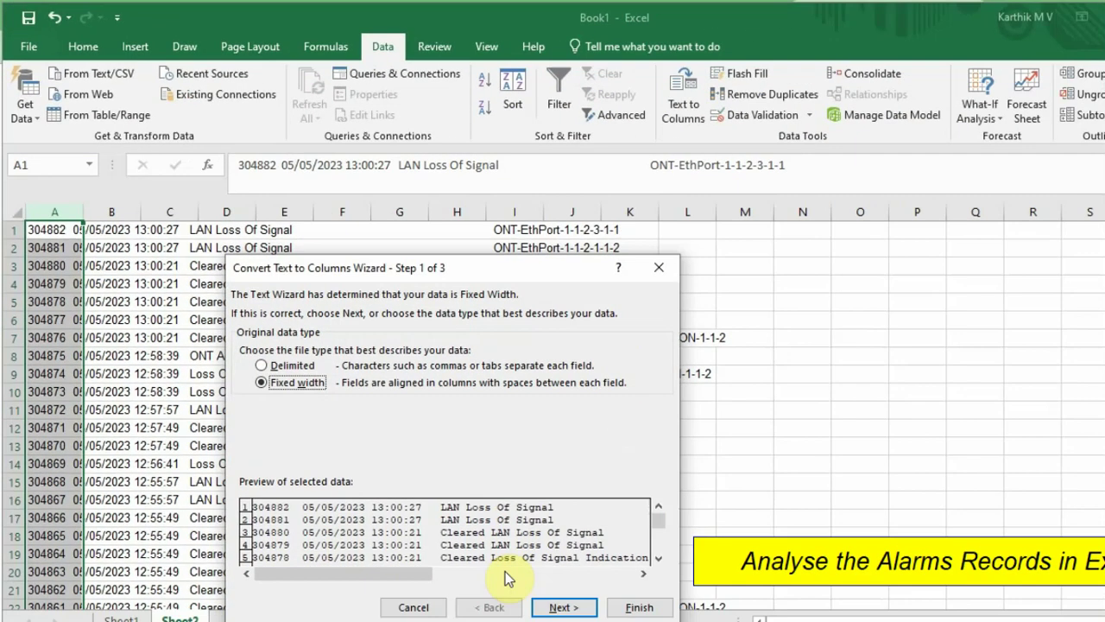
{"action": "left_click", "coordinate": [563, 607]}
{"action": "left_click_drag", "start_coordinate": [383, 575], "coordinate": [573, 576]}
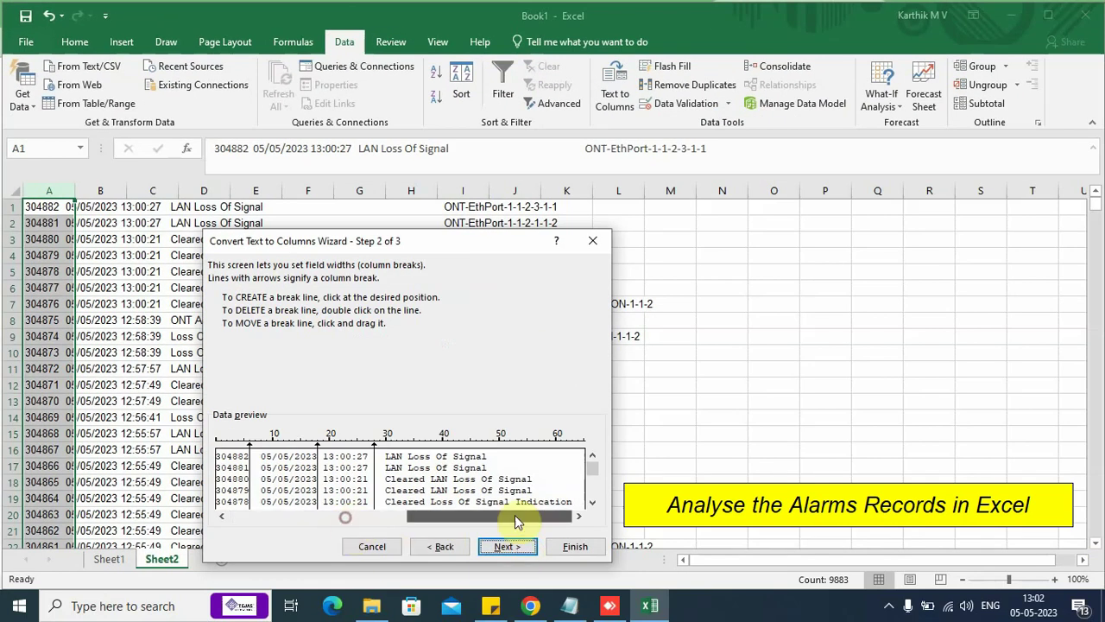
{"action": "left_click_drag", "start_coordinate": [515, 521], "coordinate": [514, 523]}
{"action": "left_click", "coordinate": [508, 546]}
{"action": "left_click", "coordinate": [570, 546]}
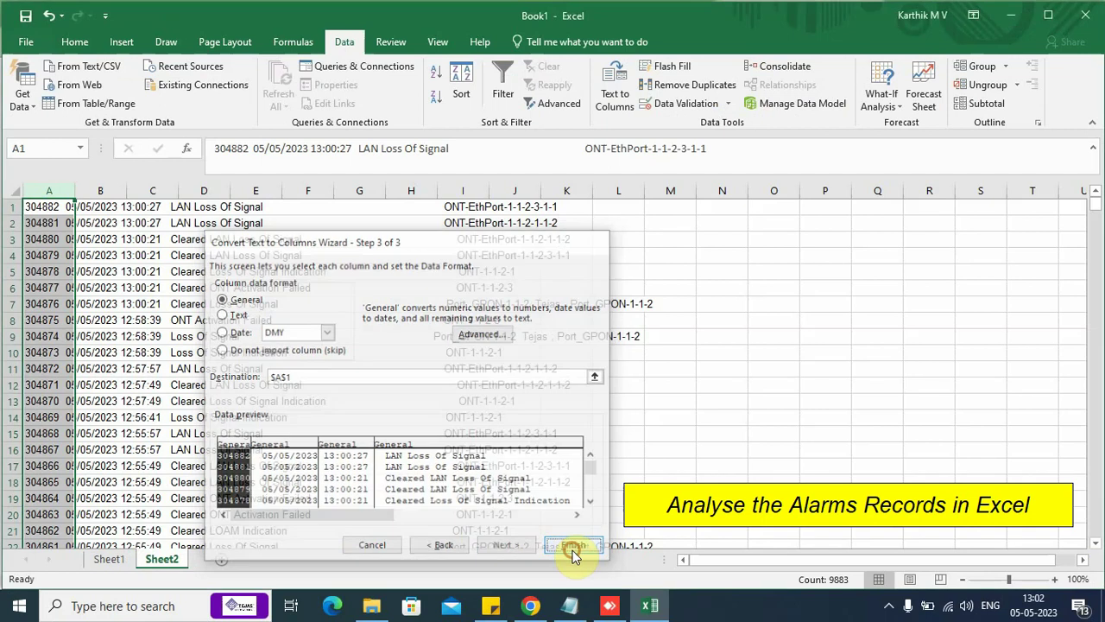
- Autofit the width of all columns on Sheet2 to their contents
{"action": "left_click", "coordinate": [15, 190]}
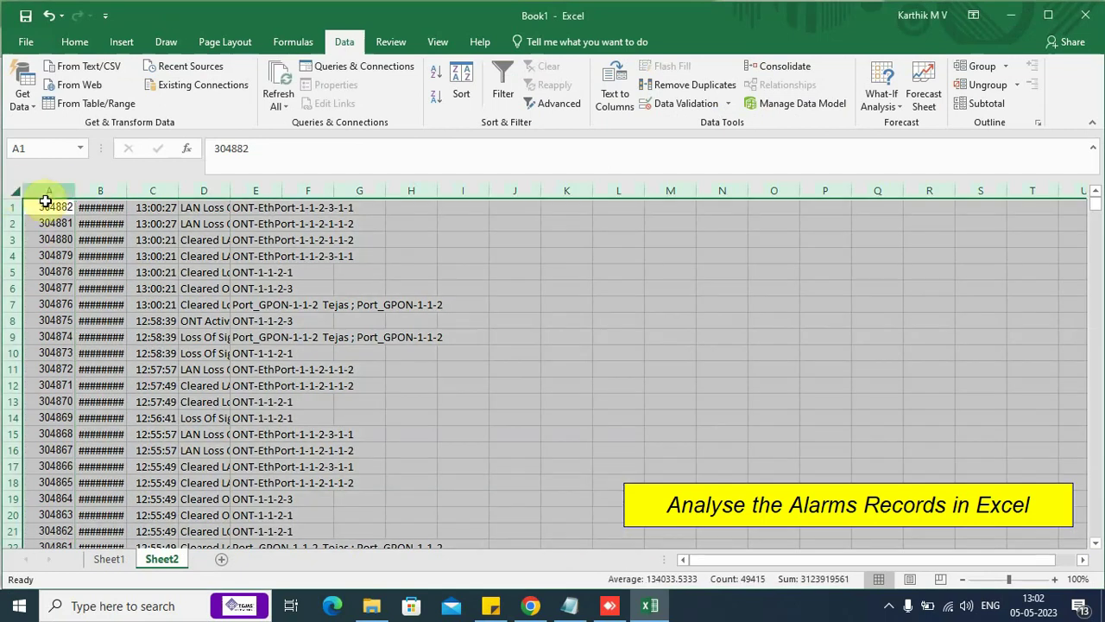
{"action": "double_click", "coordinate": [75, 190]}
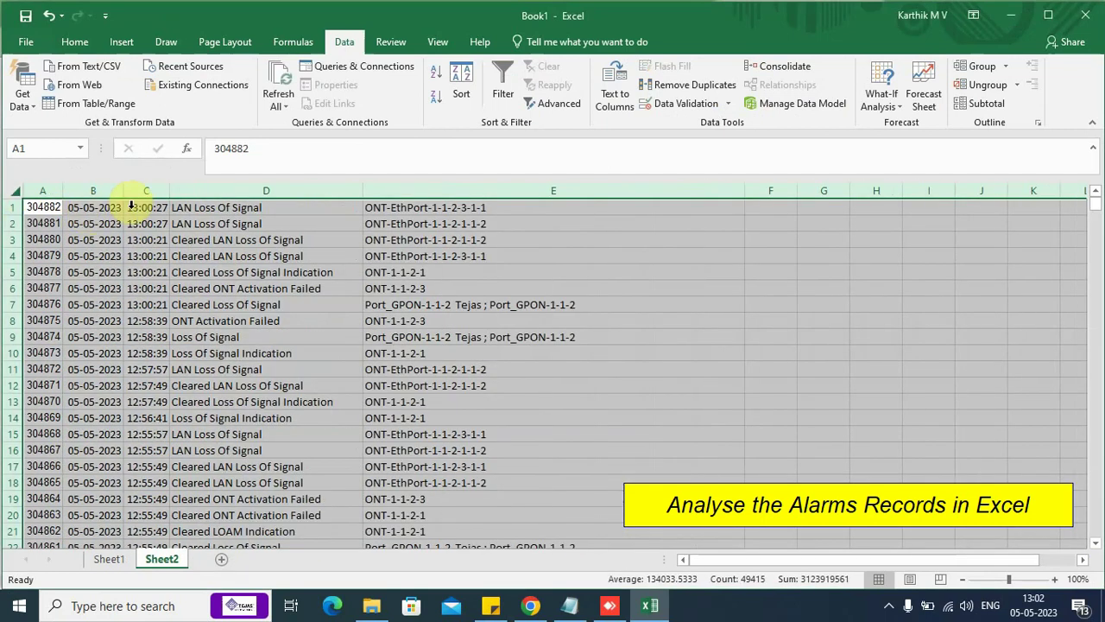
{"action": "left_click", "coordinate": [268, 225]}
{"action": "left_click", "coordinate": [49, 207]}
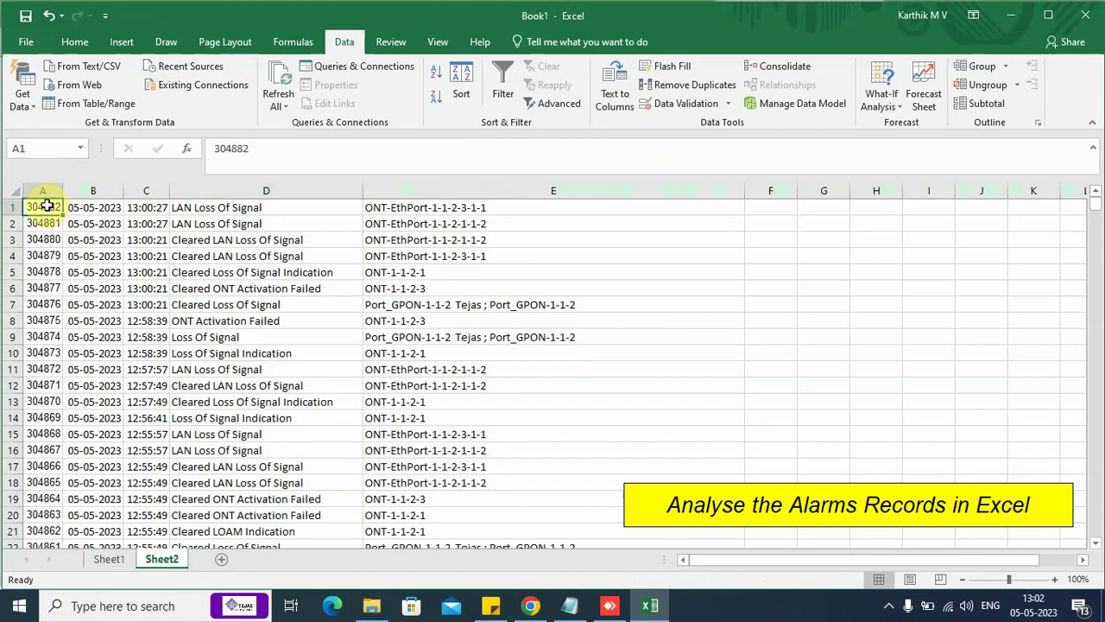
- Add filters to row 1 of the event records and widen the time column C slightly
{"action": "left_click", "coordinate": [14, 207]}
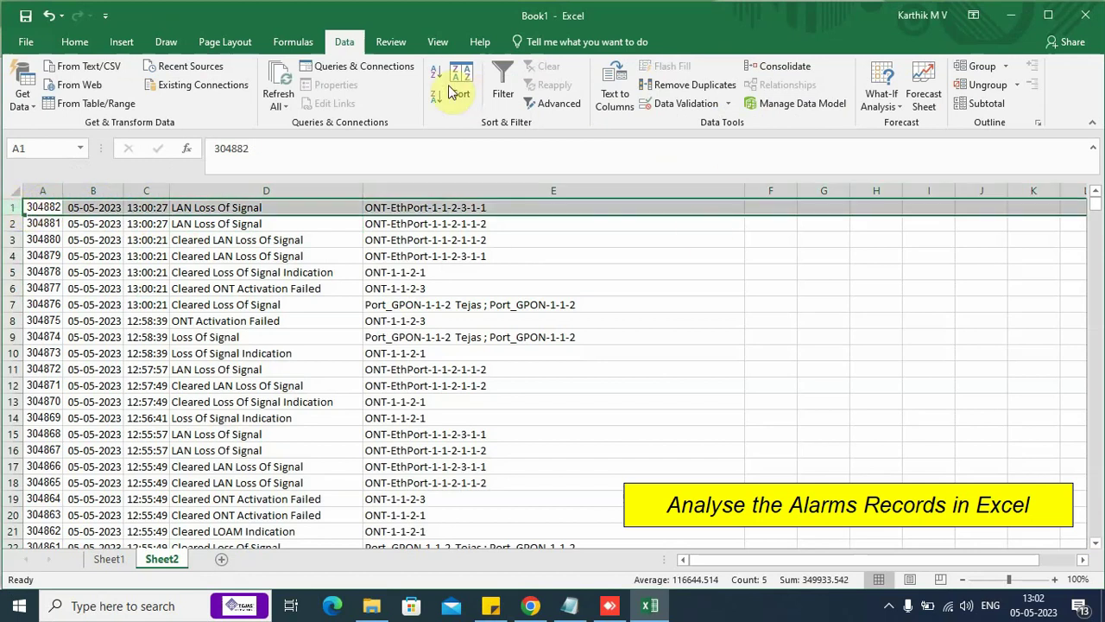
{"action": "left_click", "coordinate": [74, 42]}
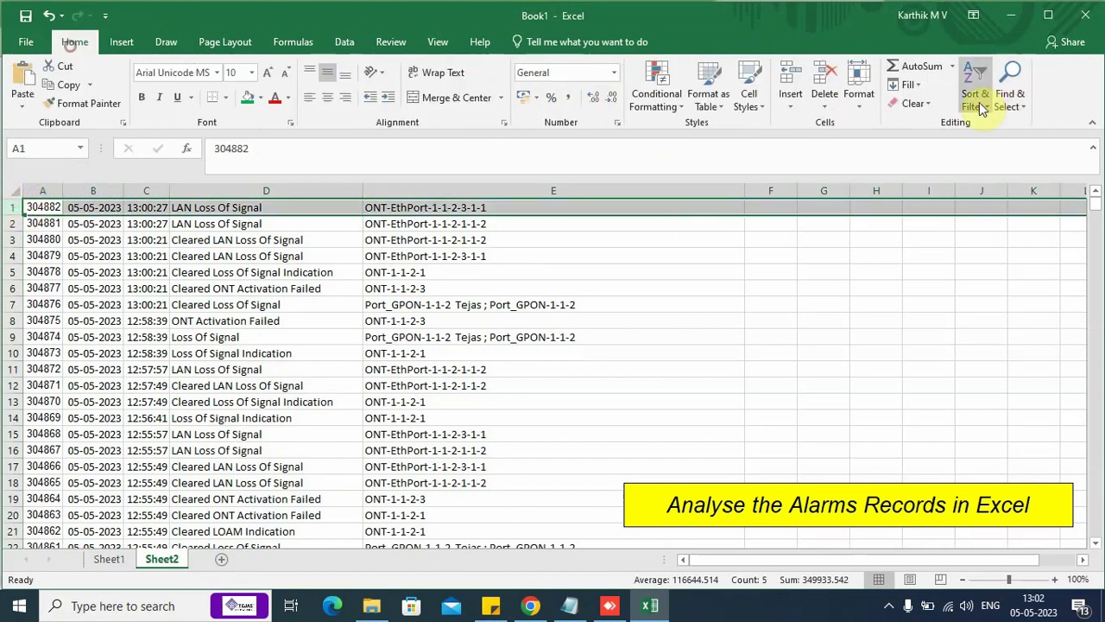
{"action": "left_click", "coordinate": [975, 87]}
{"action": "left_click", "coordinate": [986, 188]}
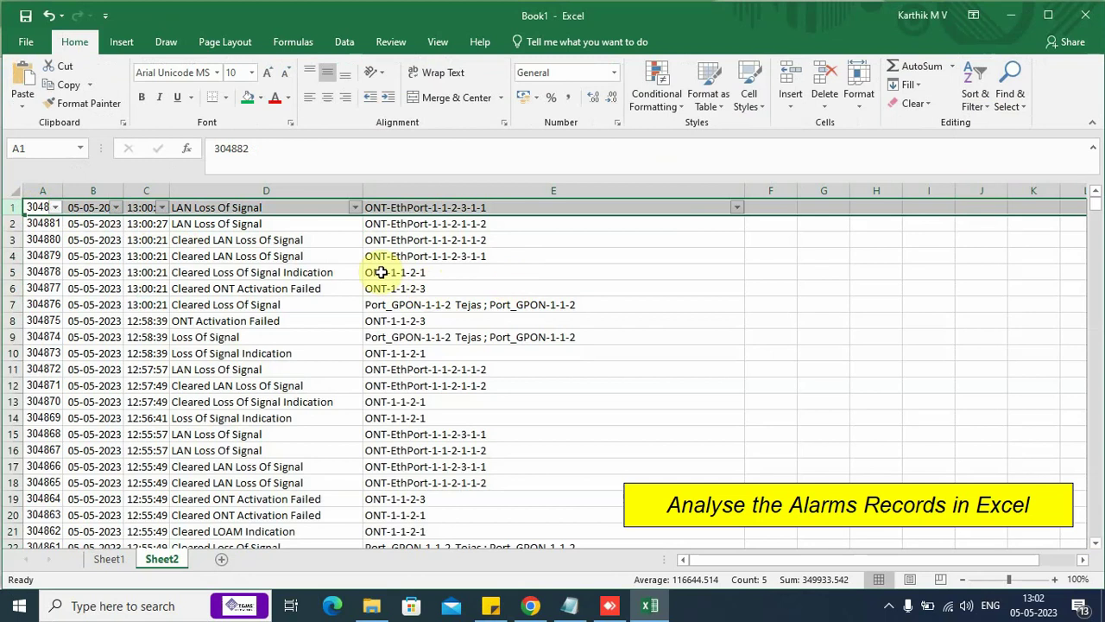
{"action": "left_click", "coordinate": [213, 236]}
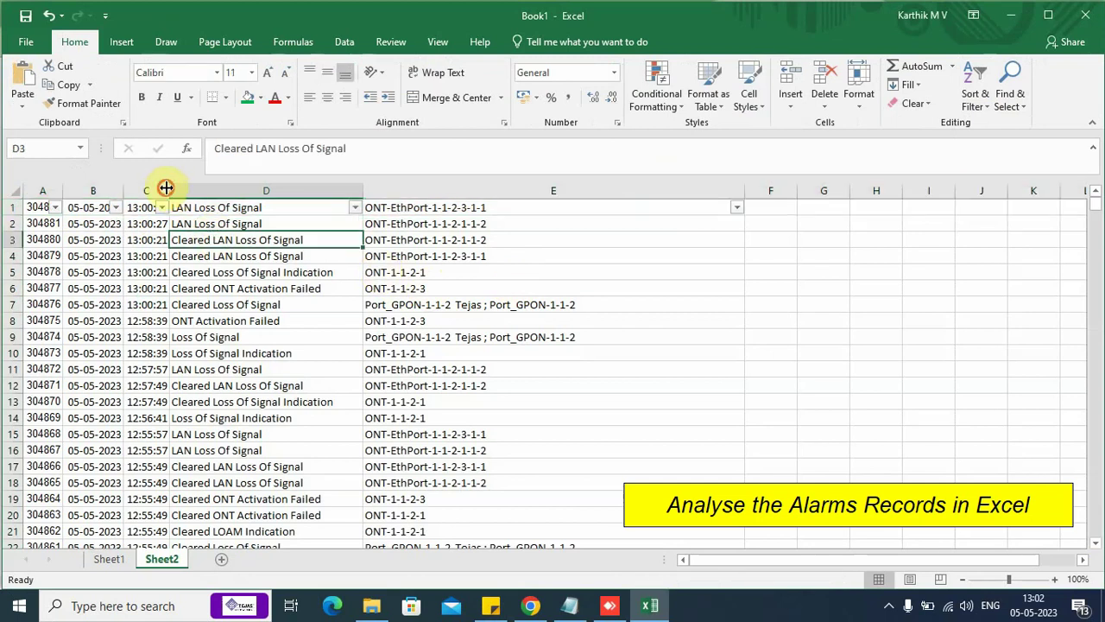
{"action": "left_click_drag", "start_coordinate": [166, 187], "coordinate": [187, 187]}
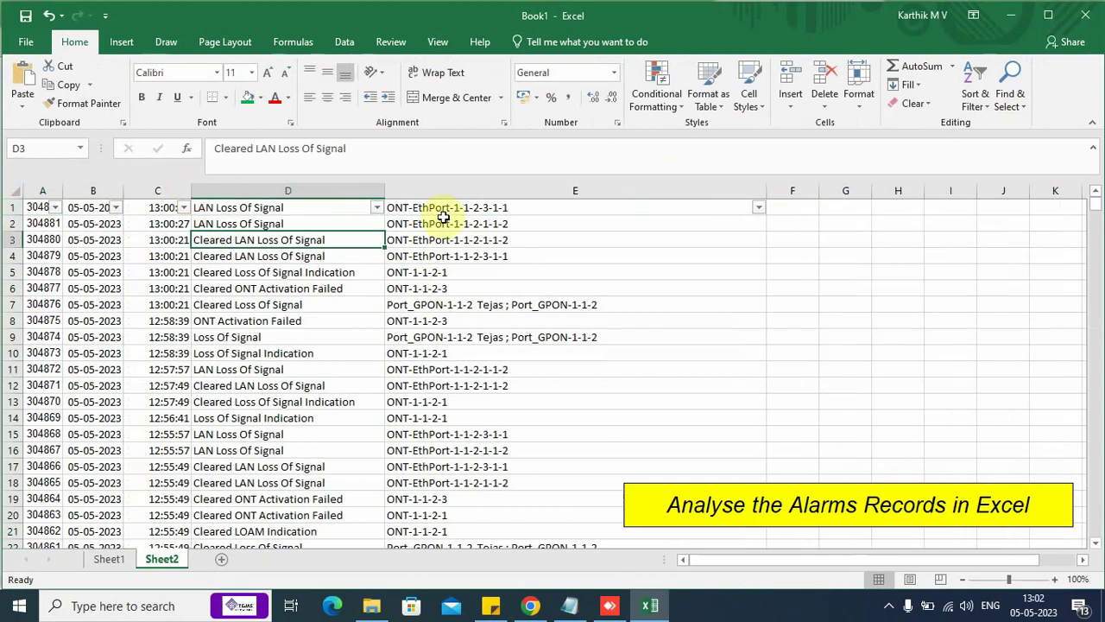
- Switch to the Notepad notes and highlight the ONT-1-1-2-1 identifier beneath the ONT GPON serial number
{"action": "left_click", "coordinate": [758, 208]}
{"action": "left_click", "coordinate": [569, 605]}
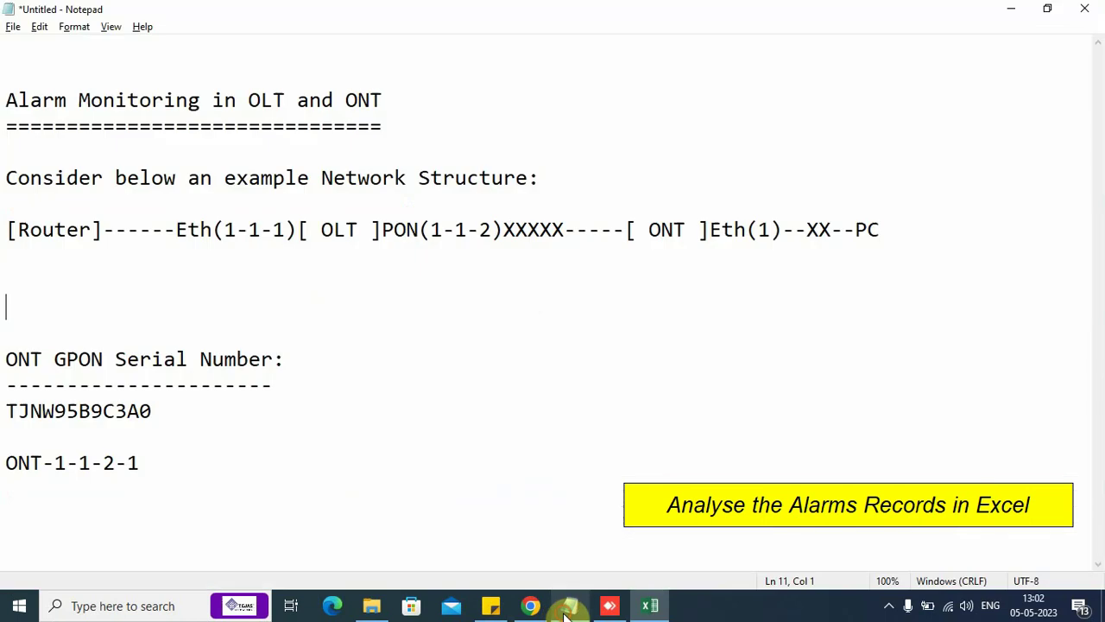
{"action": "left_click", "coordinate": [405, 420]}
{"action": "left_click", "coordinate": [151, 456]}
{"action": "left_click_drag", "start_coordinate": [150, 456], "coordinate": [18, 462]}
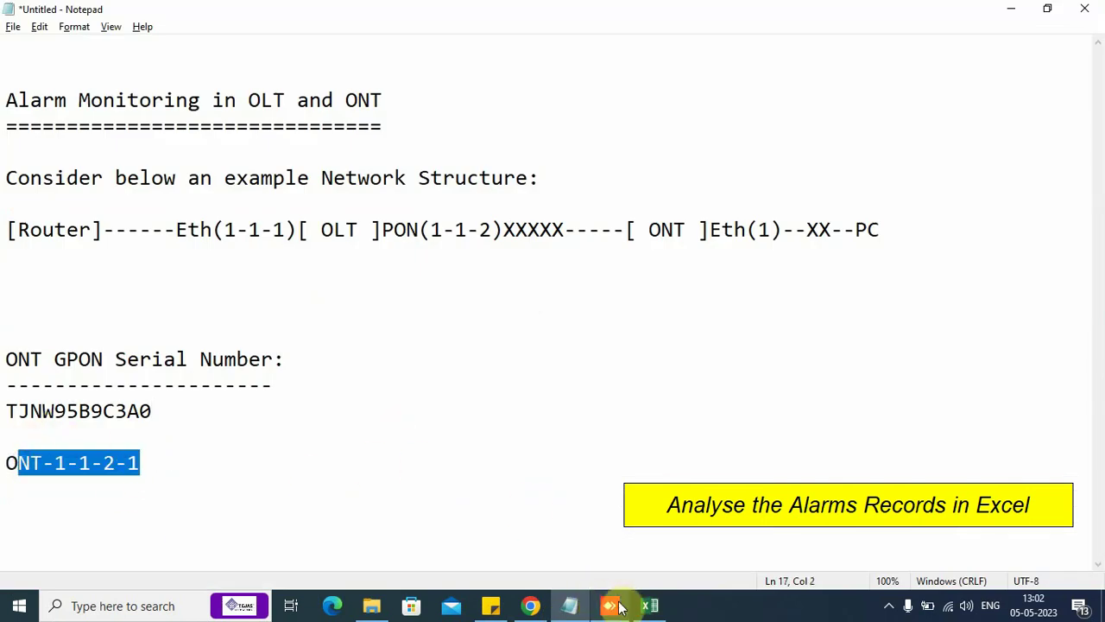
- Switch back to Excel, filter column E to show only ONT-1-1-2-1, and highlight the most recent matching records
{"action": "left_click", "coordinate": [649, 605]}
{"action": "left_click", "coordinate": [626, 272]}
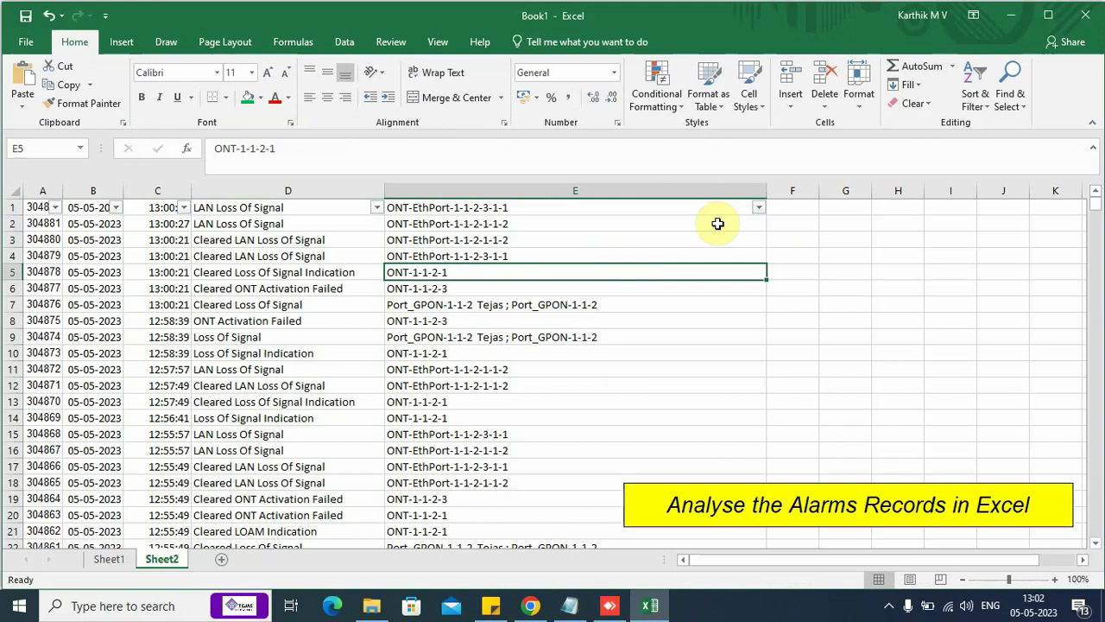
{"action": "left_click", "coordinate": [758, 207]}
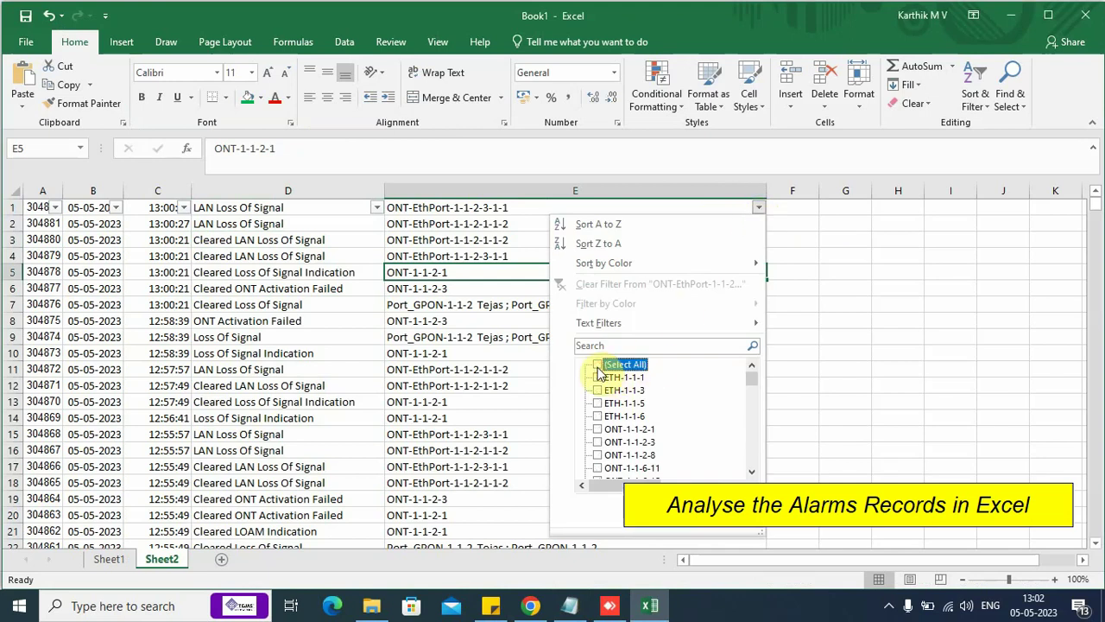
{"action": "scroll", "coordinate": [749, 383], "scroll_direction": "down", "scroll_amount": 3}
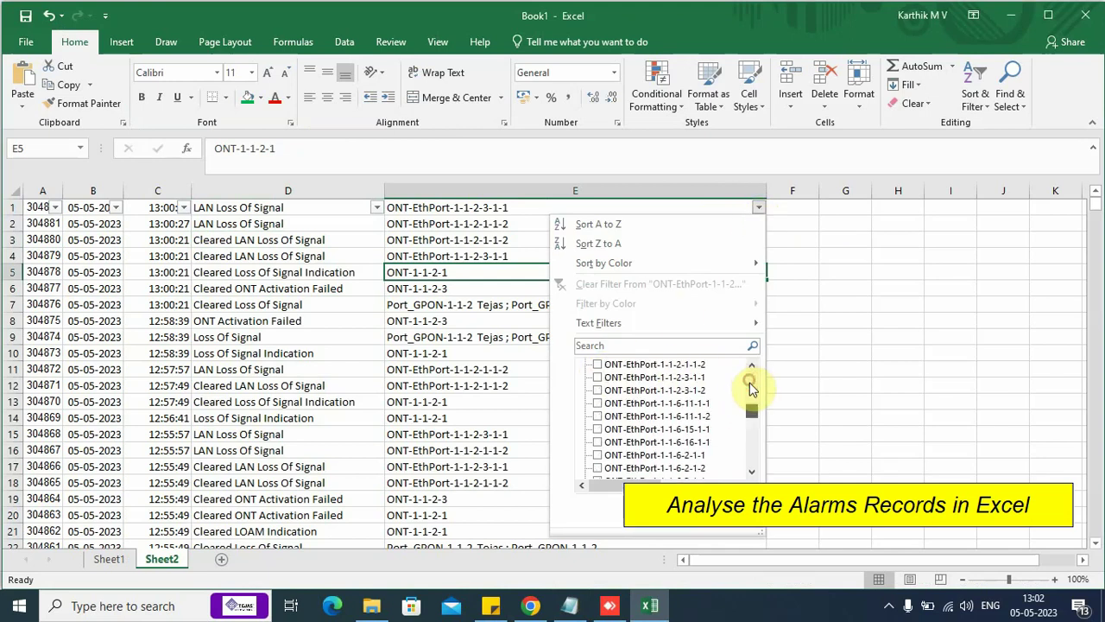
{"action": "mouse_move", "coordinate": [749, 383]}
{"action": "left_mouse_down"}
{"action": "mouse_move", "coordinate": [756, 413]}
{"action": "mouse_move", "coordinate": [755, 397]}
{"action": "left_mouse_up"}
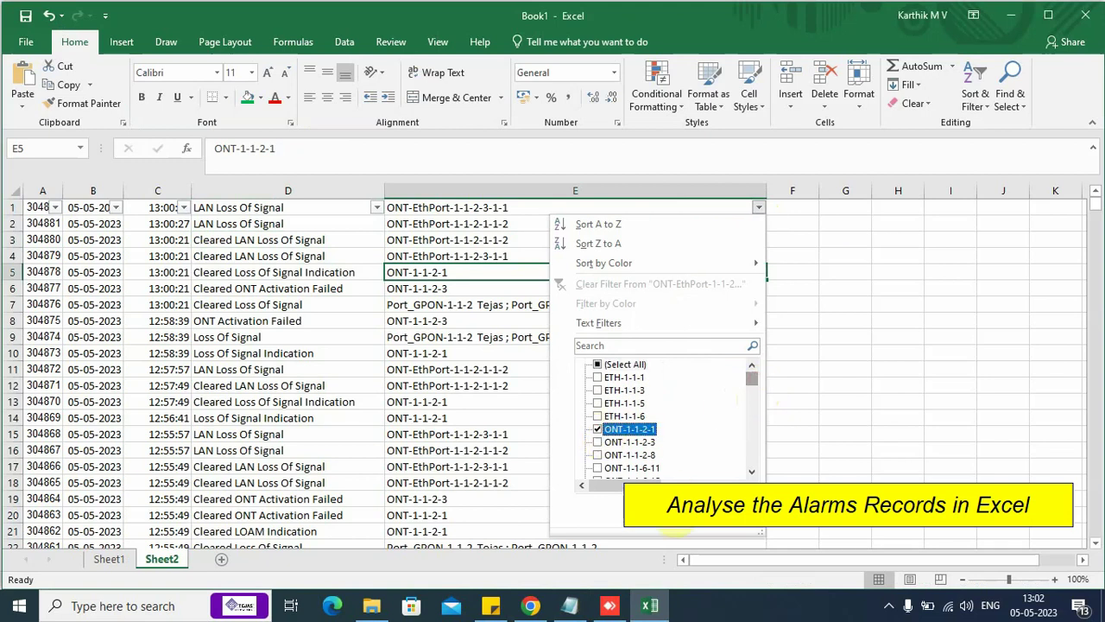
{"action": "left_click", "coordinate": [672, 518]}
{"action": "left_click_drag", "start_coordinate": [36, 224], "coordinate": [443, 501]}
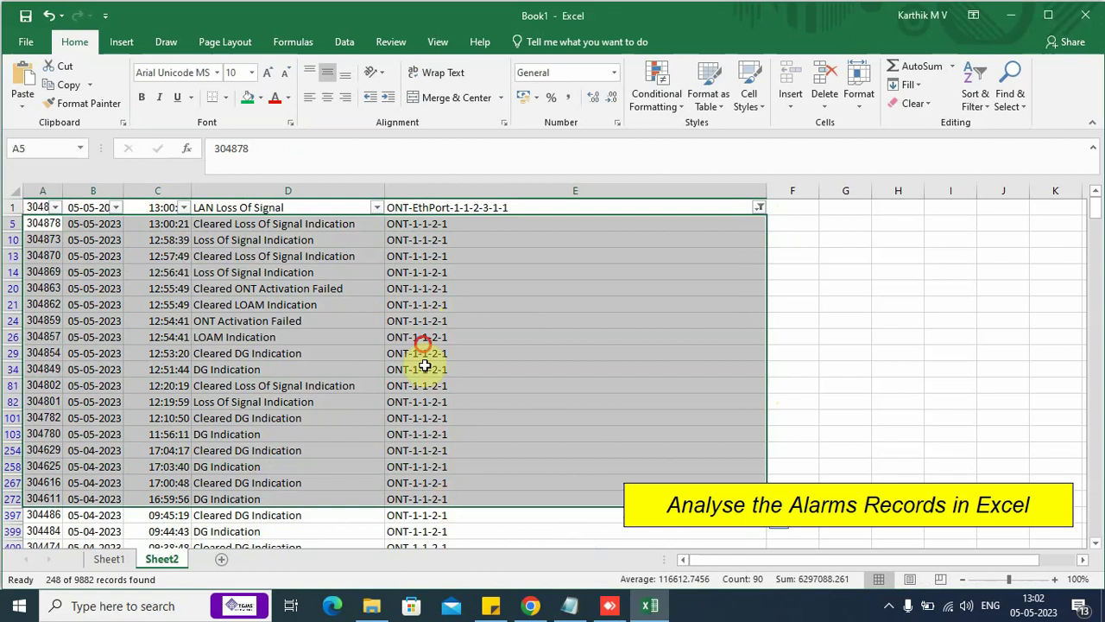
{"action": "left_click", "coordinate": [423, 341]}
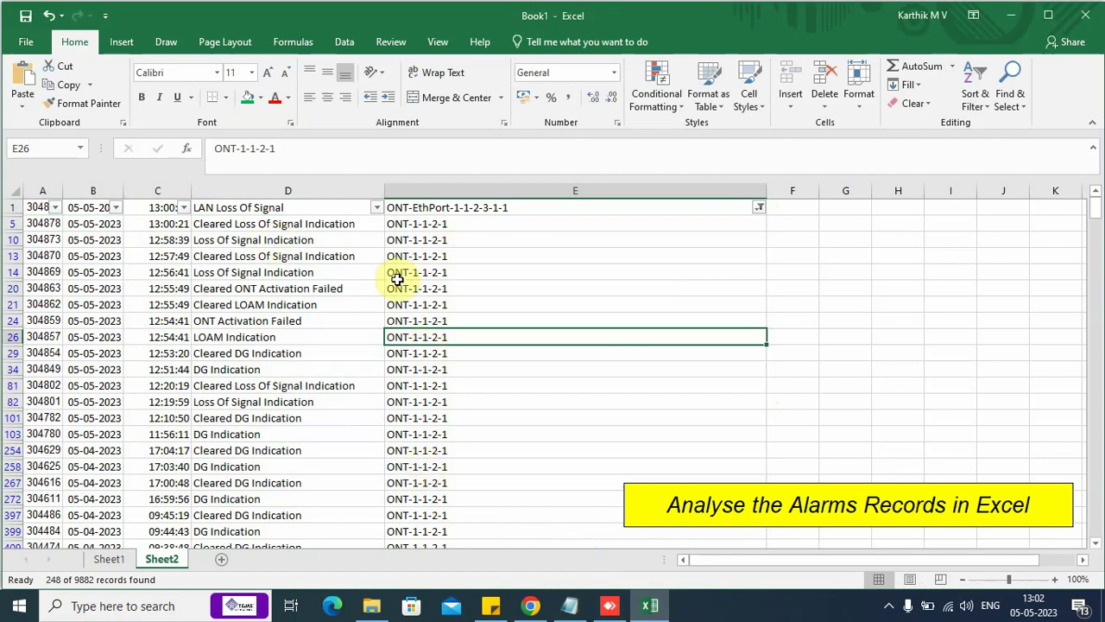
- Filter column D to show only DG Indication and highlight the two records dated 05-05-2023
{"action": "left_click", "coordinate": [376, 211]}
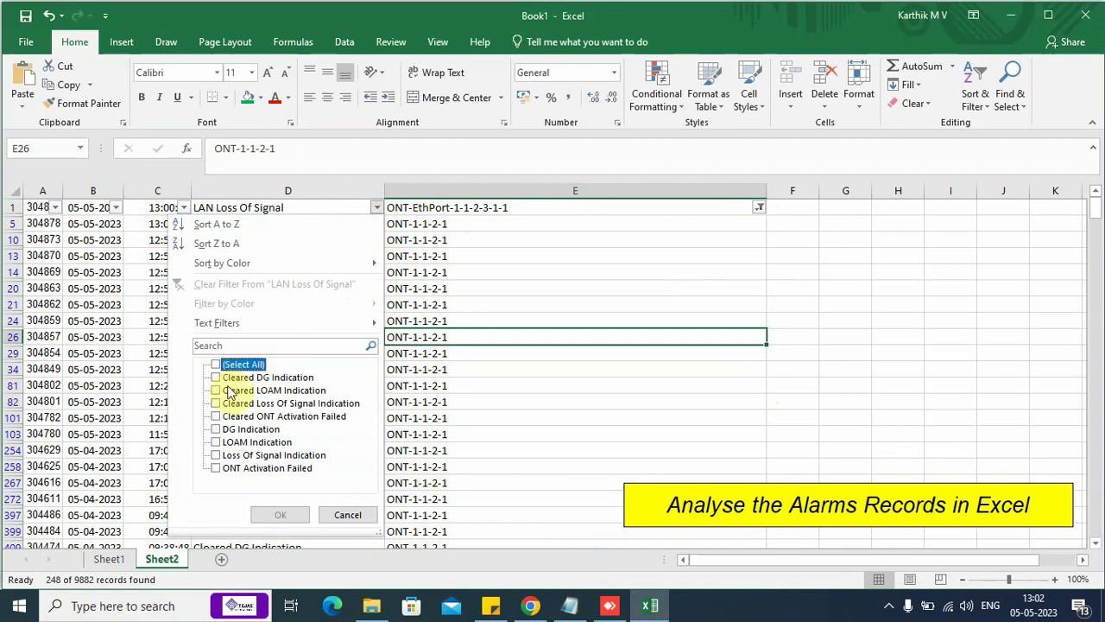
{"action": "left_click", "coordinate": [216, 429]}
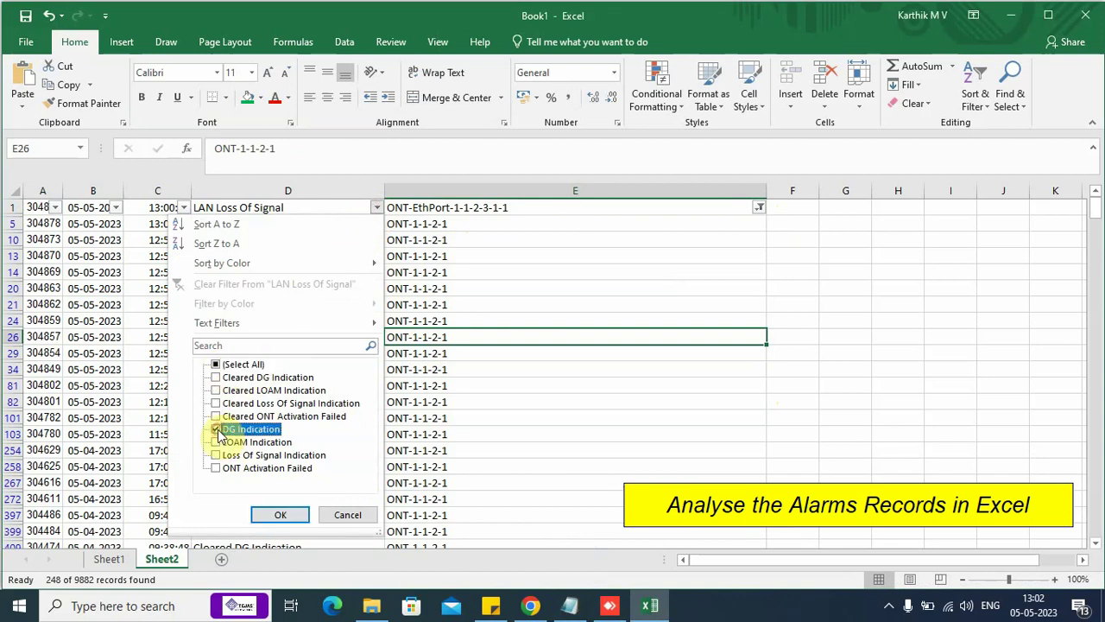
{"action": "left_click", "coordinate": [273, 522]}
{"action": "left_click", "coordinate": [263, 271]}
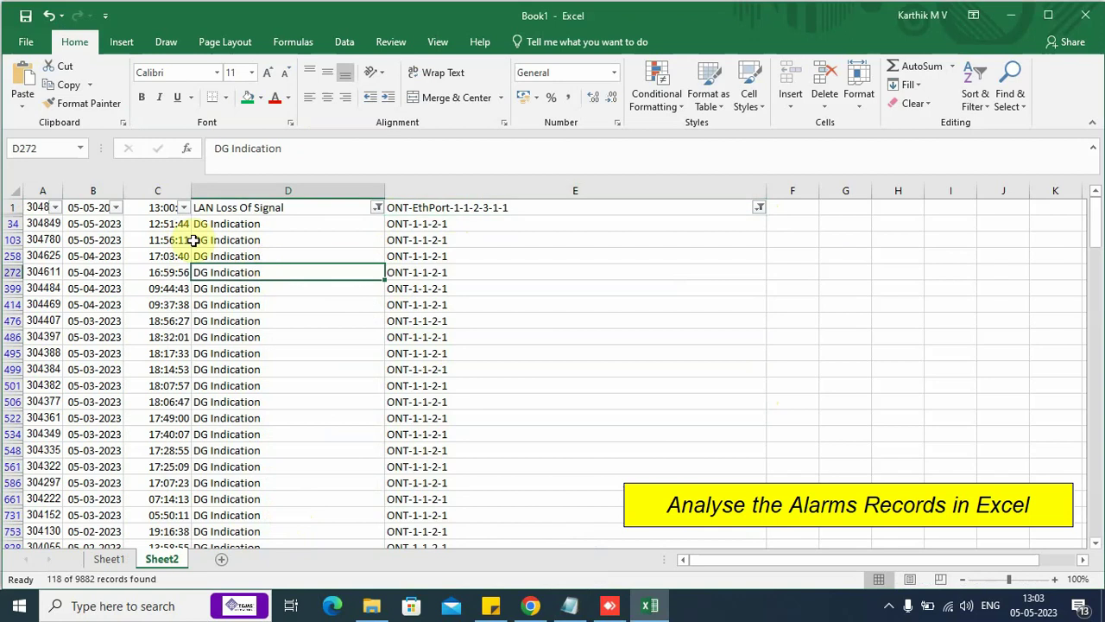
{"action": "left_click_drag", "start_coordinate": [43, 223], "coordinate": [470, 248]}
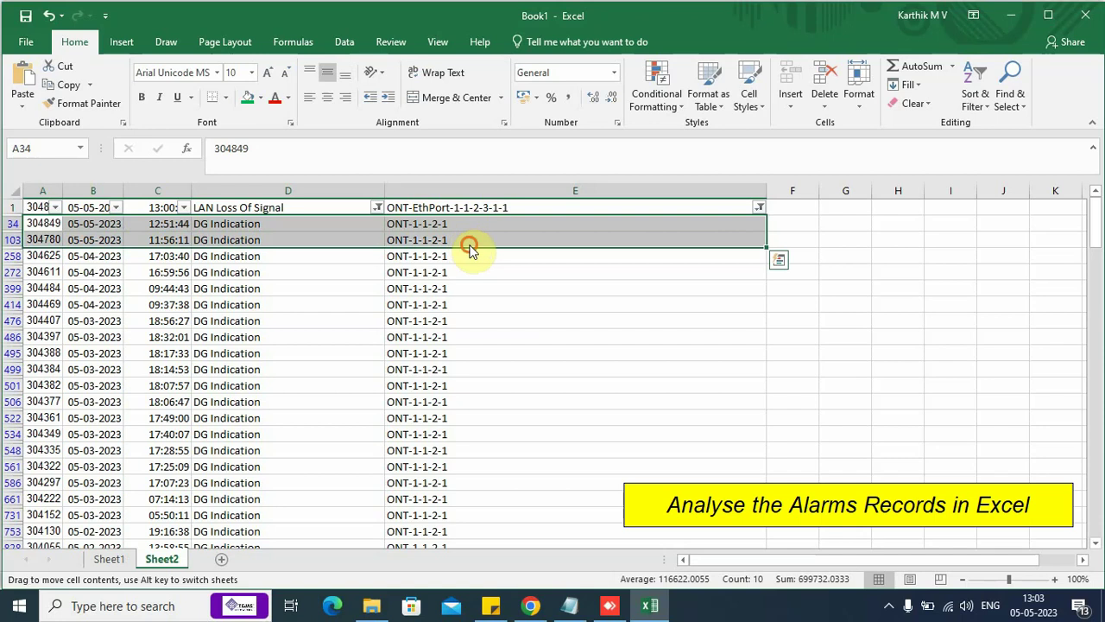
- Switch to the Notepad notes and highlight the heading "Alarm Monitoring in OLT and ONT" with its underline
{"action": "left_click", "coordinate": [570, 605]}
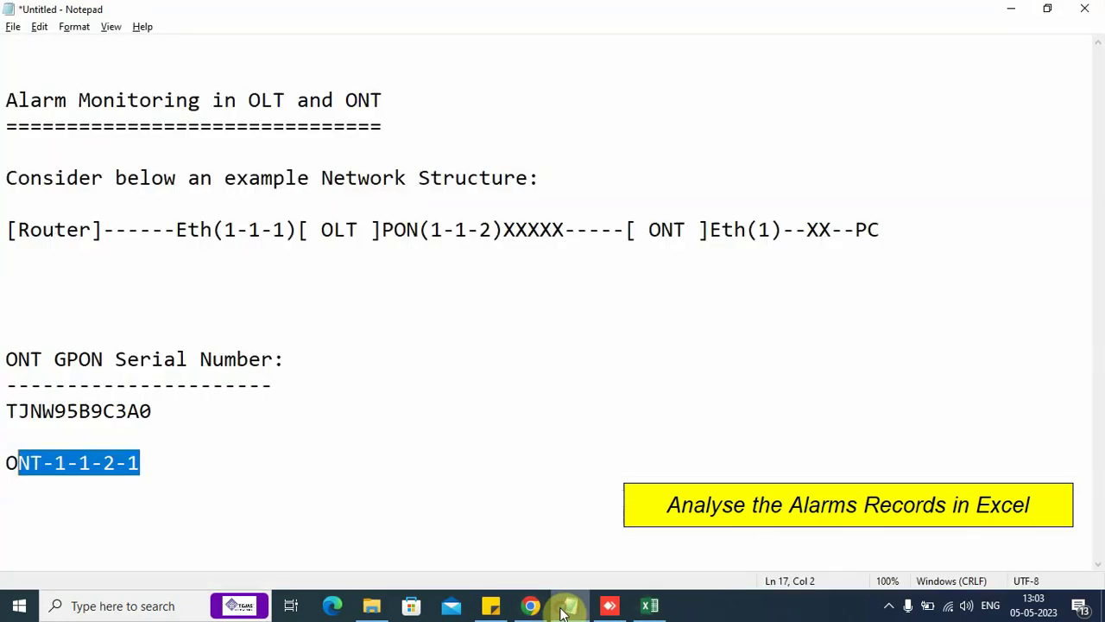
{"action": "left_click", "coordinate": [434, 416]}
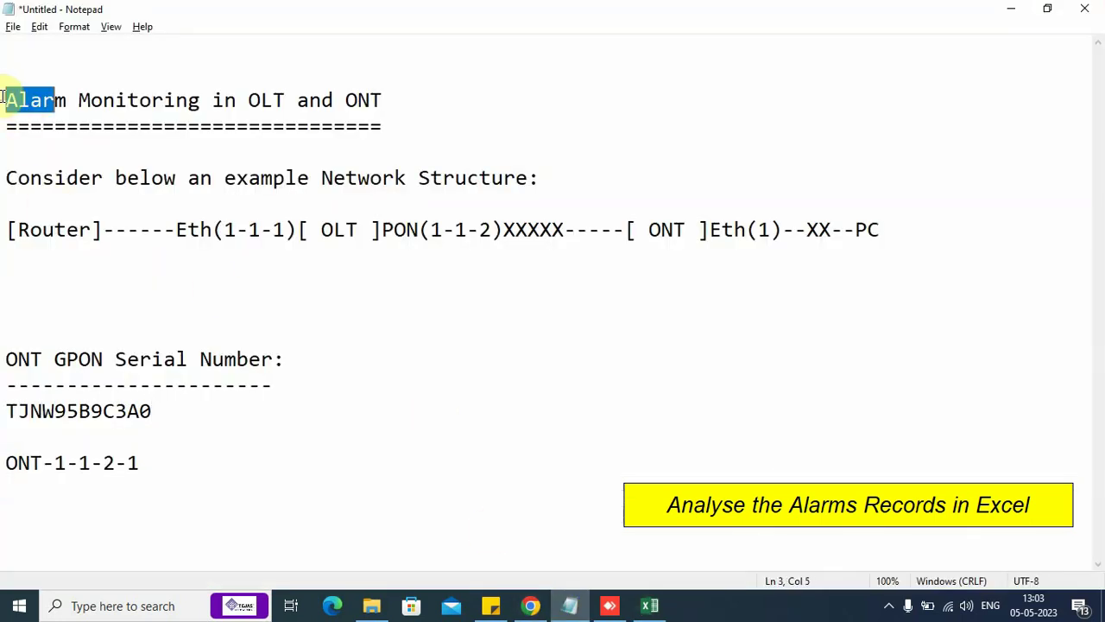
{"action": "left_click_drag", "start_coordinate": [3, 98], "coordinate": [414, 133]}
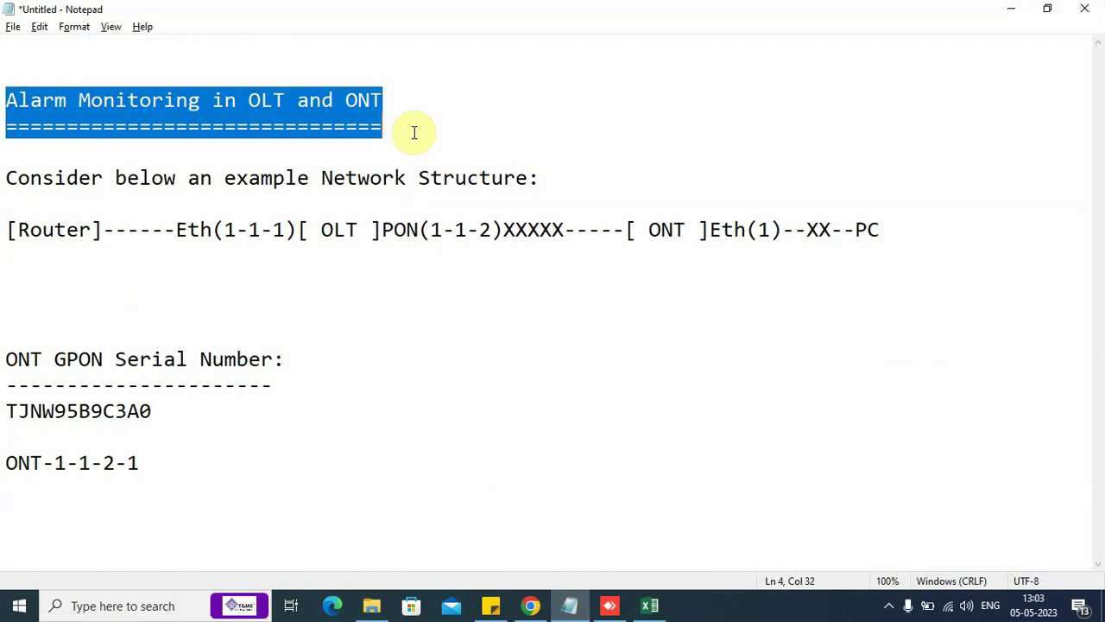
{"action": "left_click", "coordinate": [412, 131]}
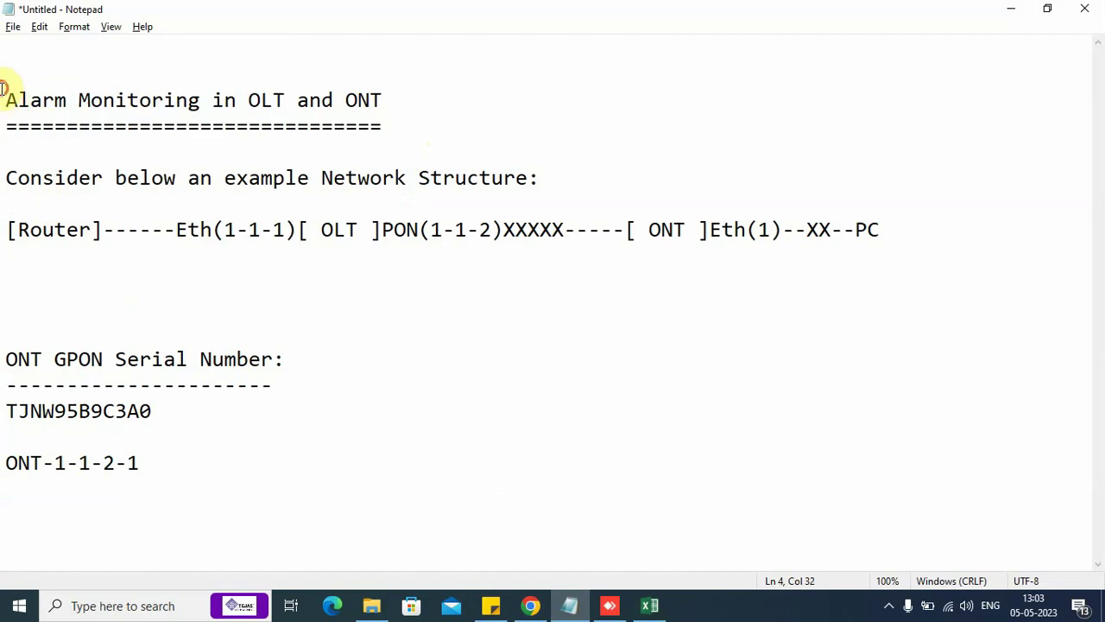
{"action": "left_click_drag", "start_coordinate": [3, 89], "coordinate": [518, 158]}
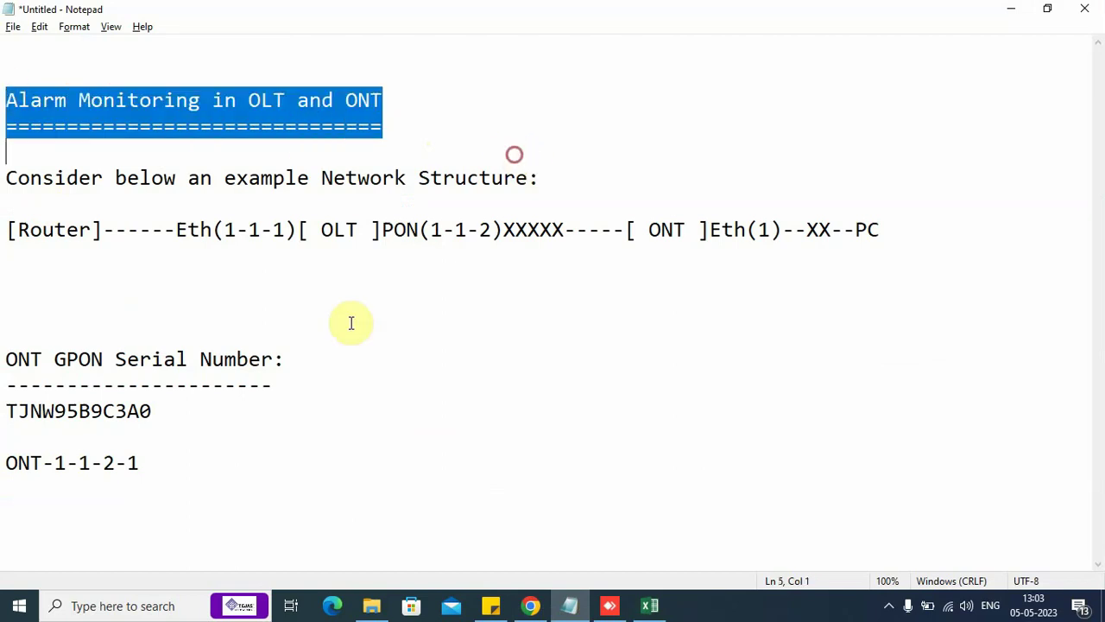
- Switch to Chrome to return to the Tejas OLT pages
{"action": "left_click", "coordinate": [530, 606]}
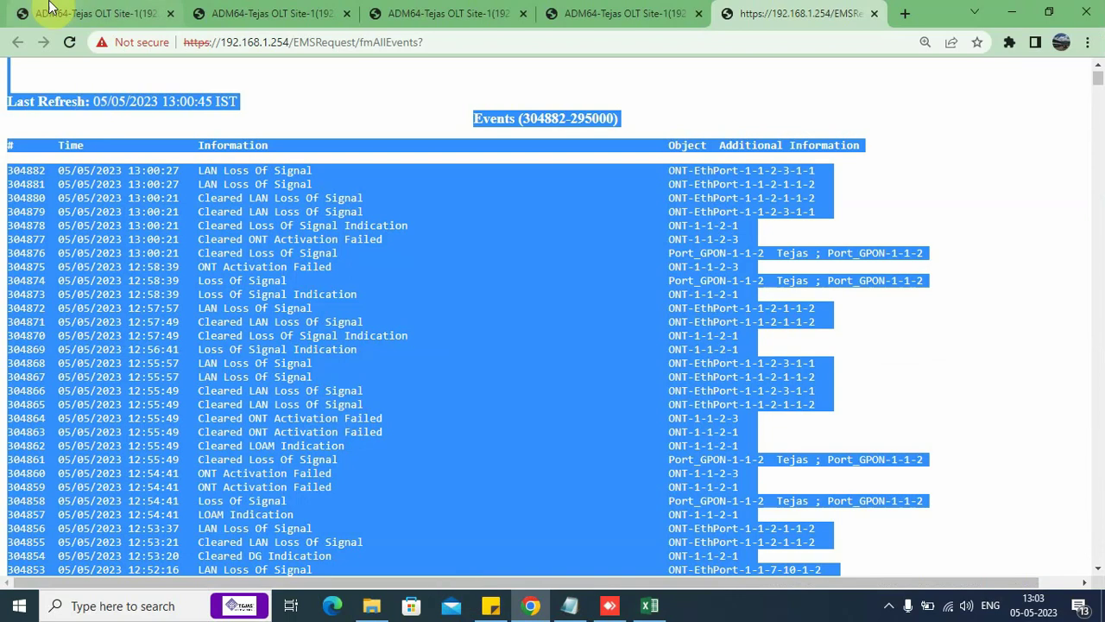